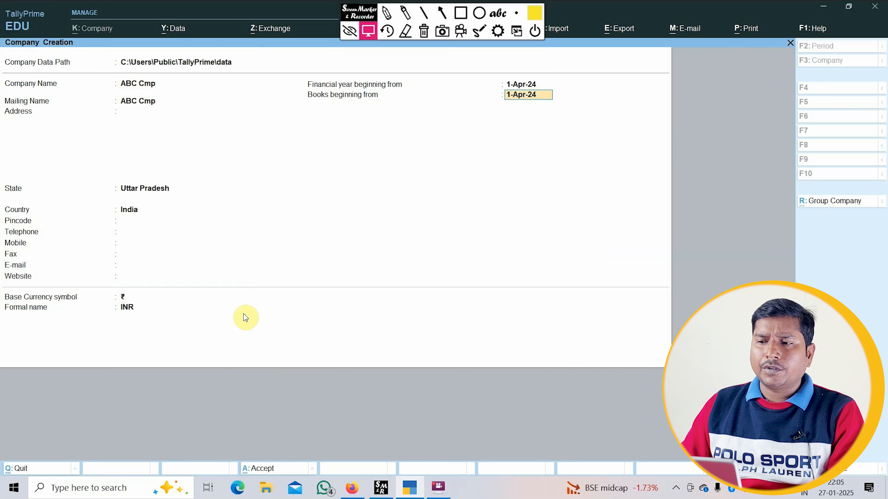
Create the company ABC Cmp with books beginning 1-Apr-24 and base currency INR, and accept its default features
key(Return)
key(Return)
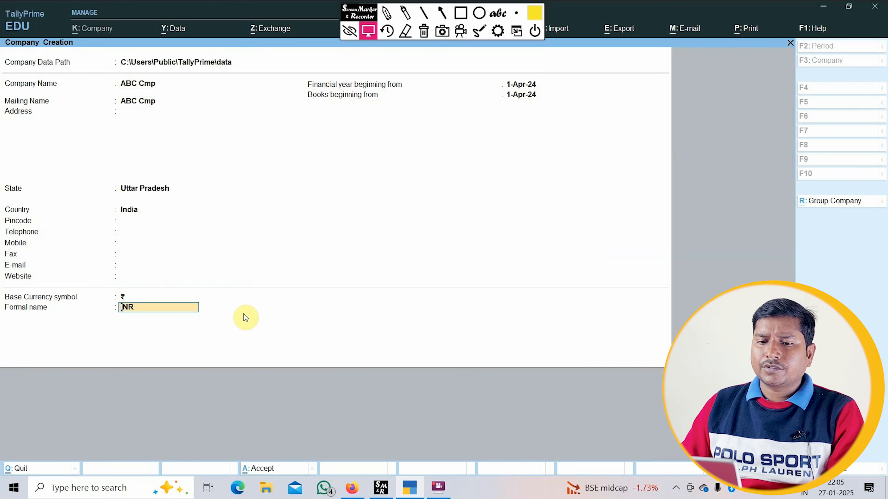
key(Return)
key(Return)
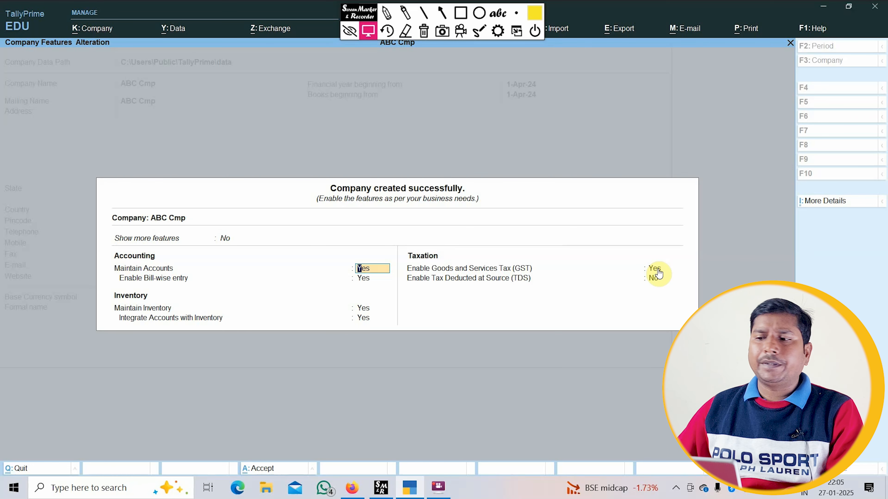
key(ctrl)
key(ctrl+a)
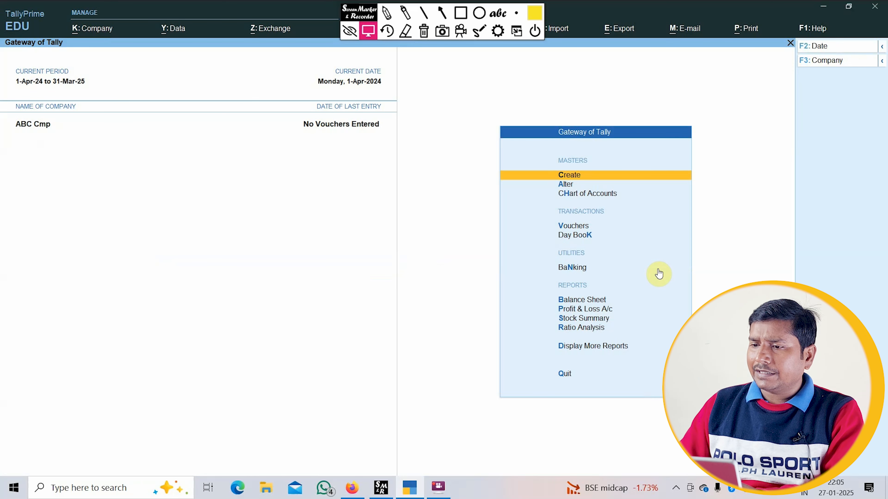
Start a new ledger named Purchase and place it under Purchase Accounts
key(Return)
key(Down)
key(Return)
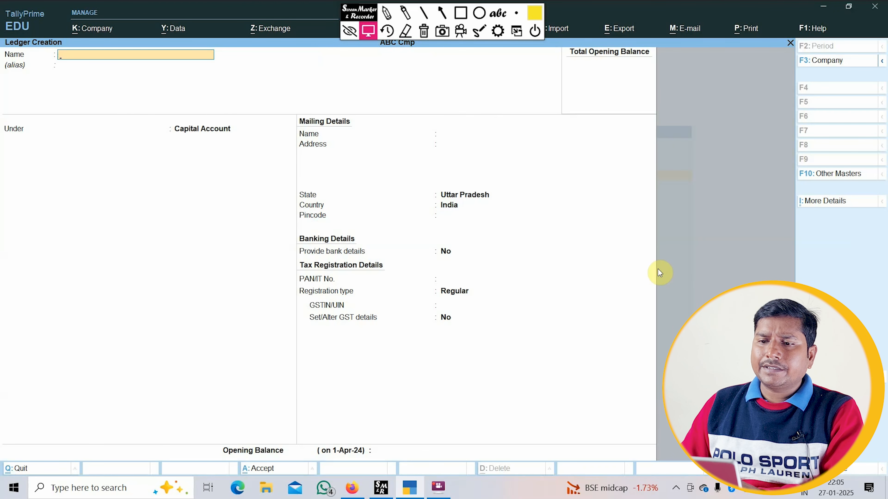
text(Pu)
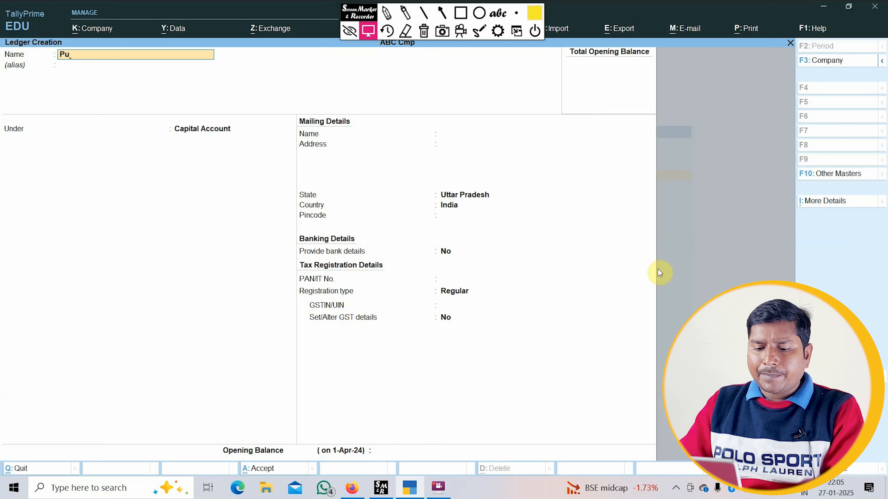
text(rchase)
key(Return)
text(P)
key(Down)
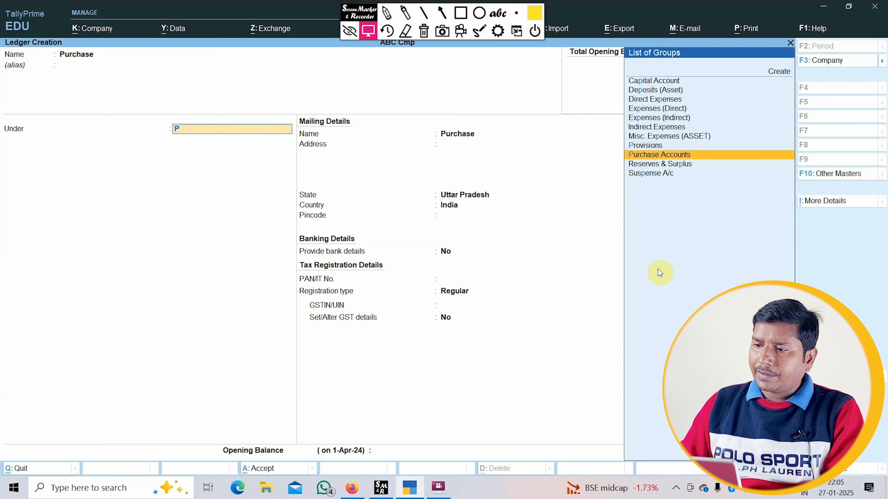
key(Return)
Keep GST applicable for the Purchase ledger, set its type of supply to Goods, and save it
key(Return)
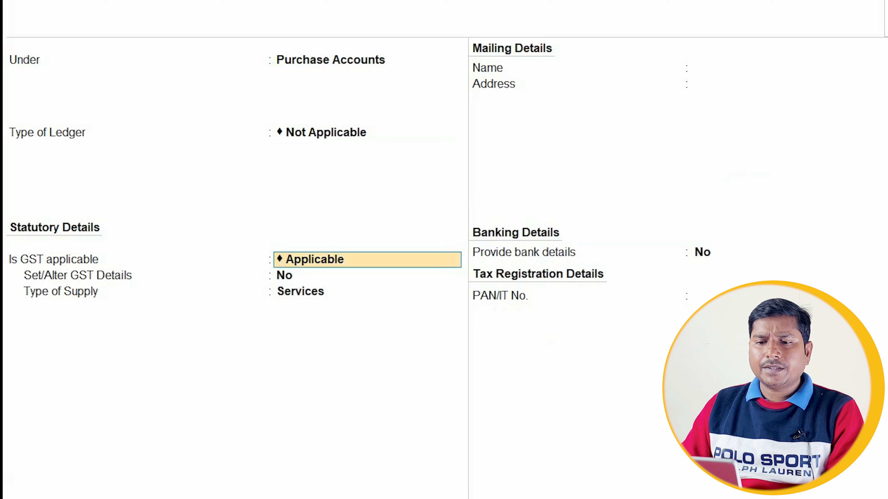
key(Return)
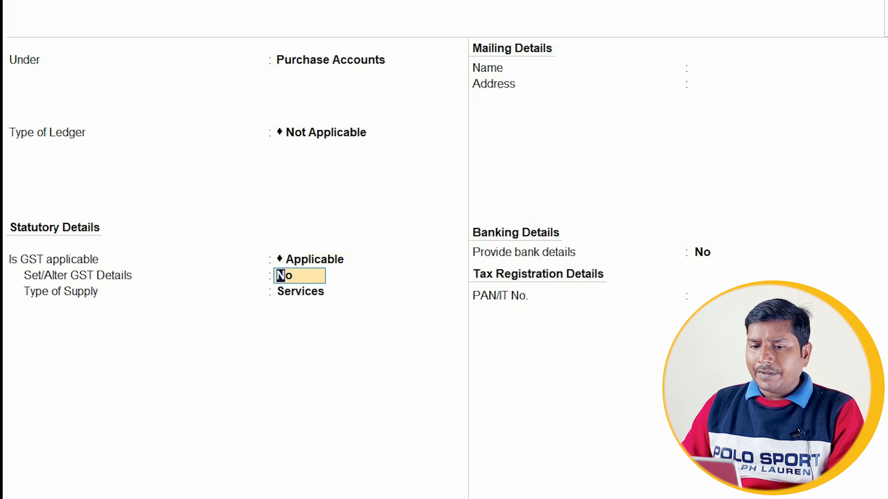
key(Return)
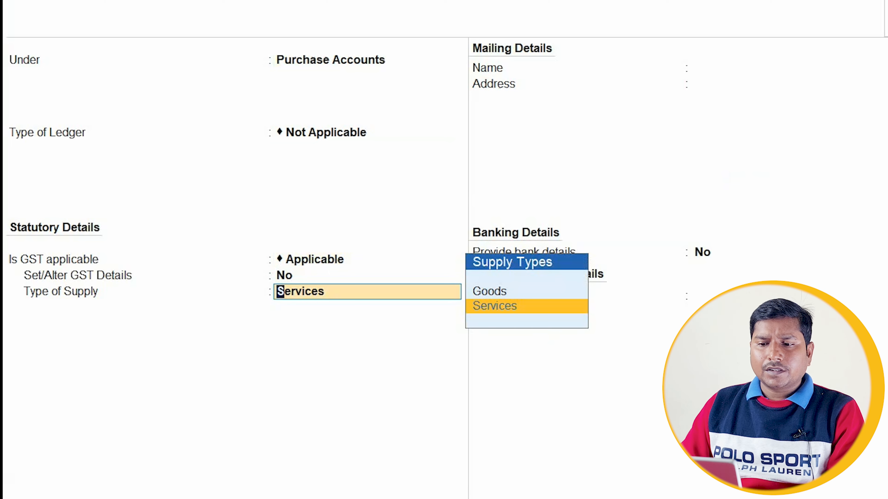
key(Up)
key(Return)
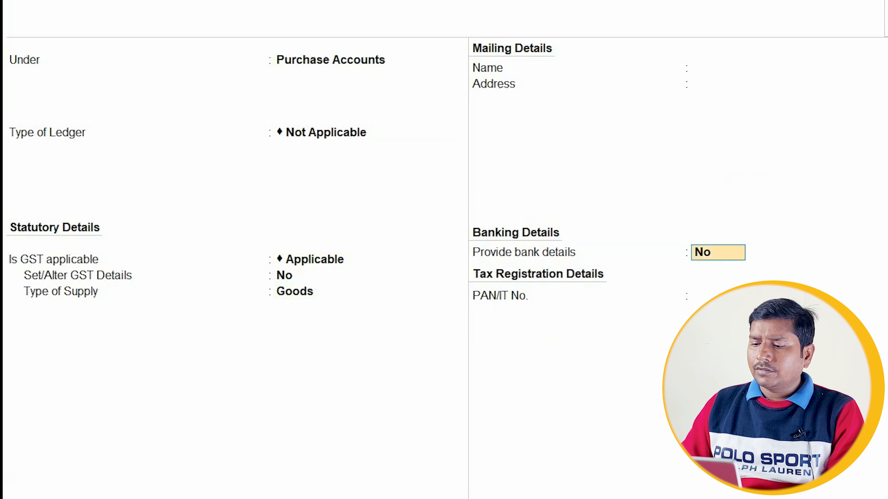
key(ctrl+a)
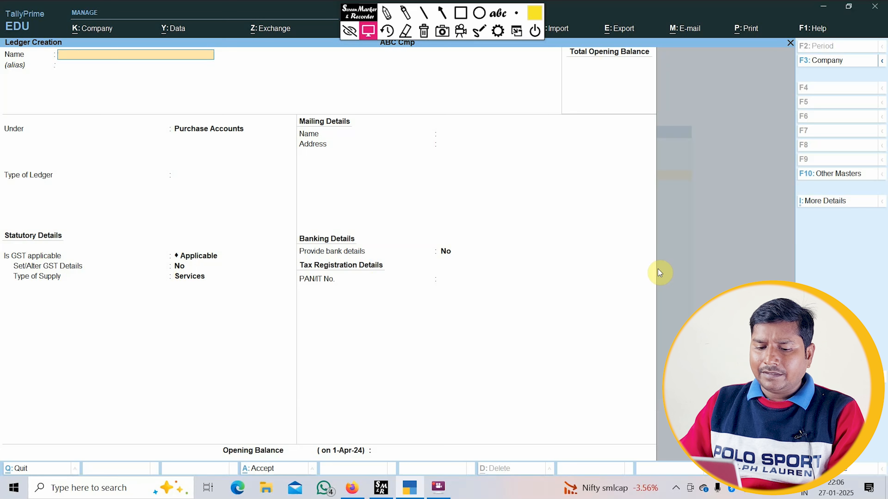
Start a local supplier ledger with the supplier's name followed by "Sup Local" and place it under Sundry Creditors
text(Amit Sup)
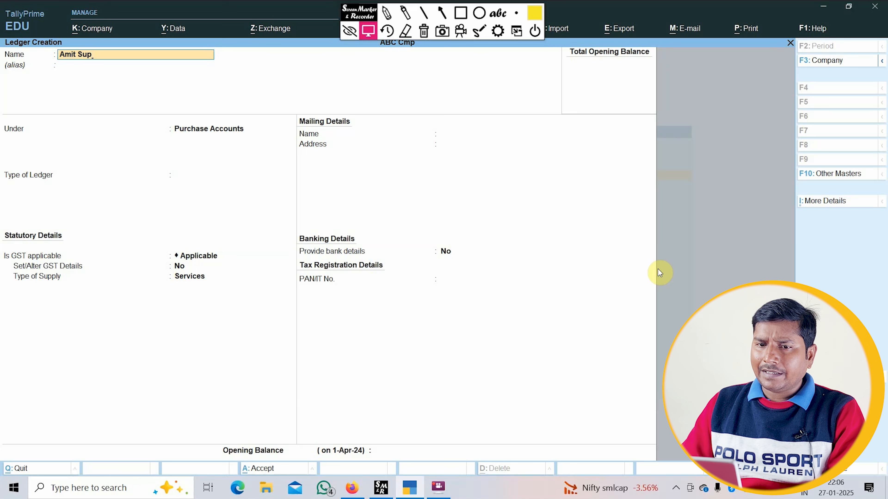
text( Lo)
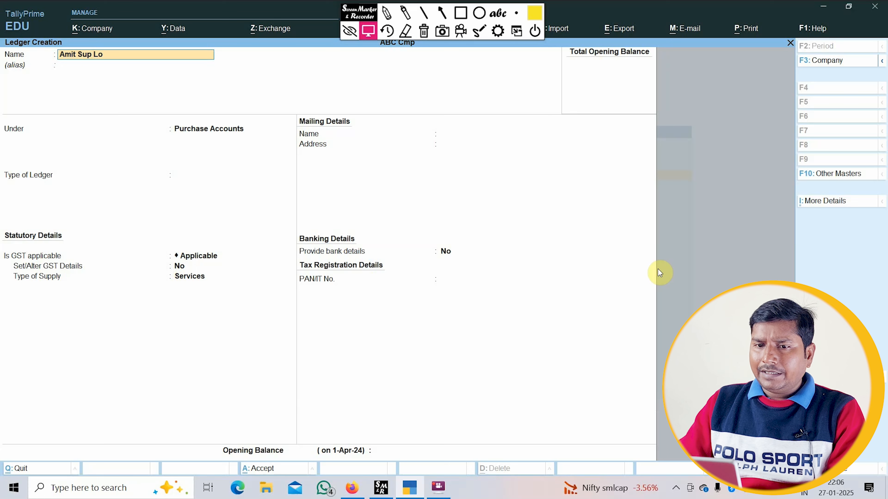
text(cal)
key(Return)
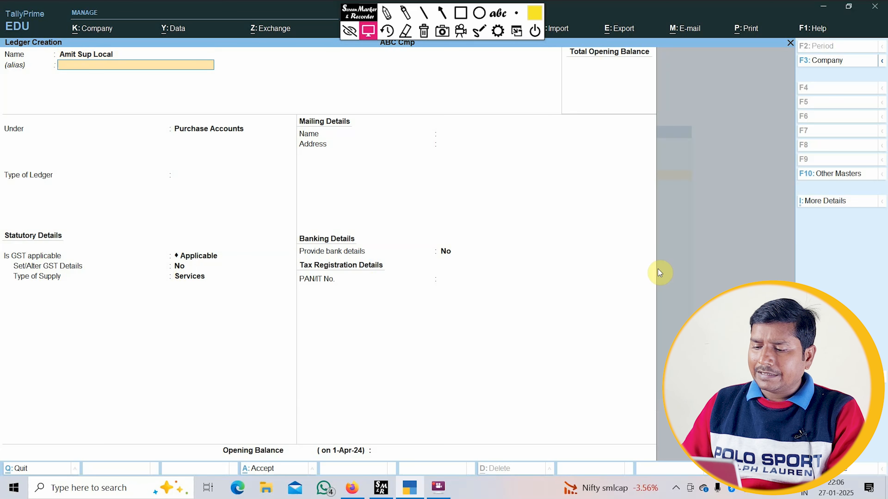
key(Return)
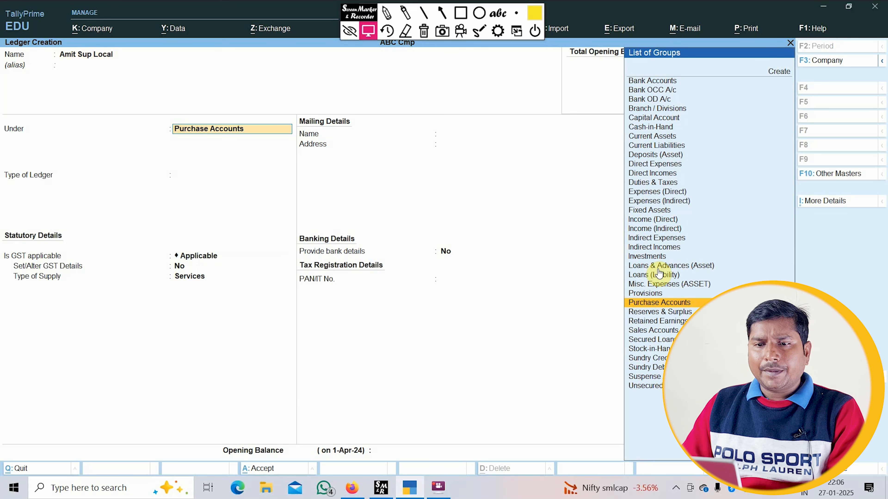
text(S)
key(Down)
key(Down)
key(Down)
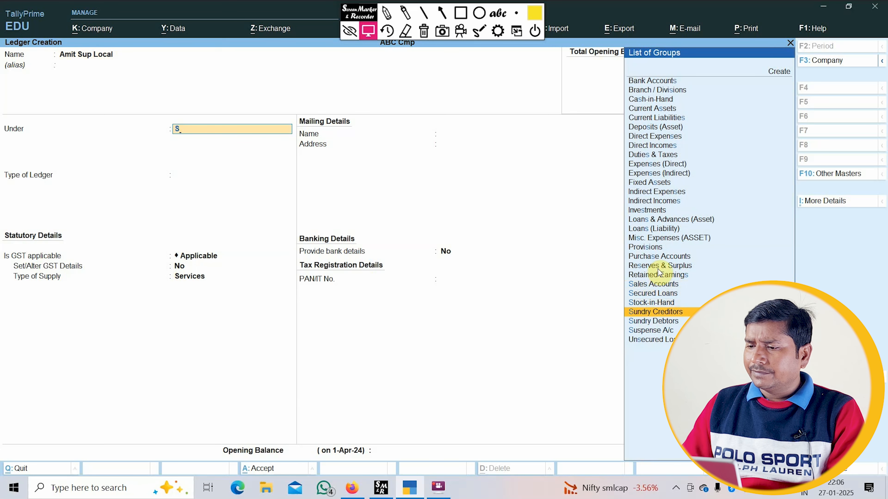
key(Return)
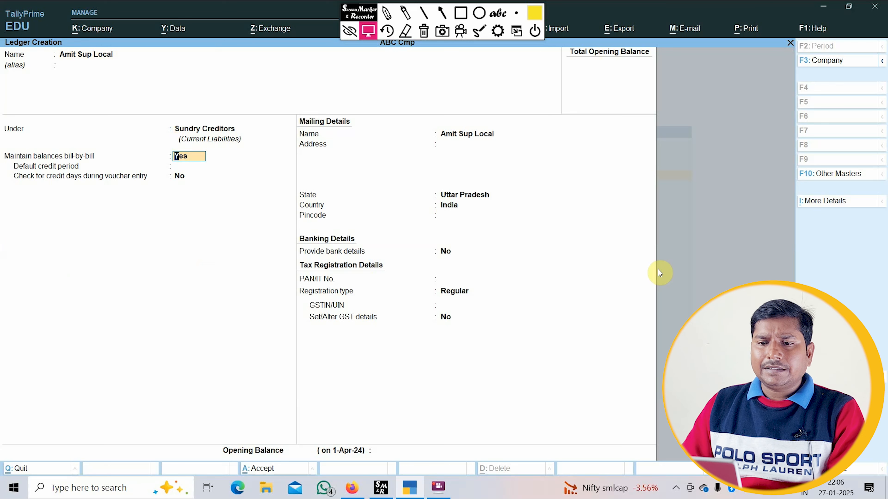
Keep bill-by-bill balances, state Uttar Pradesh and registration type Regular for the supplier ledger, leave the GSTIN blank, and save it
key(Return)
key(Return)
key(Return)
key(Return)
key(Return)
key(Return)
key(Return)
key(Return)
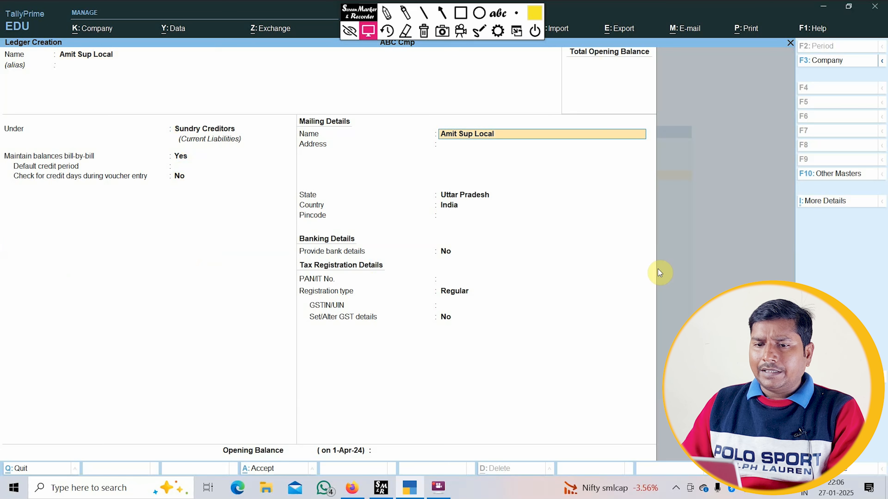
key(Return)
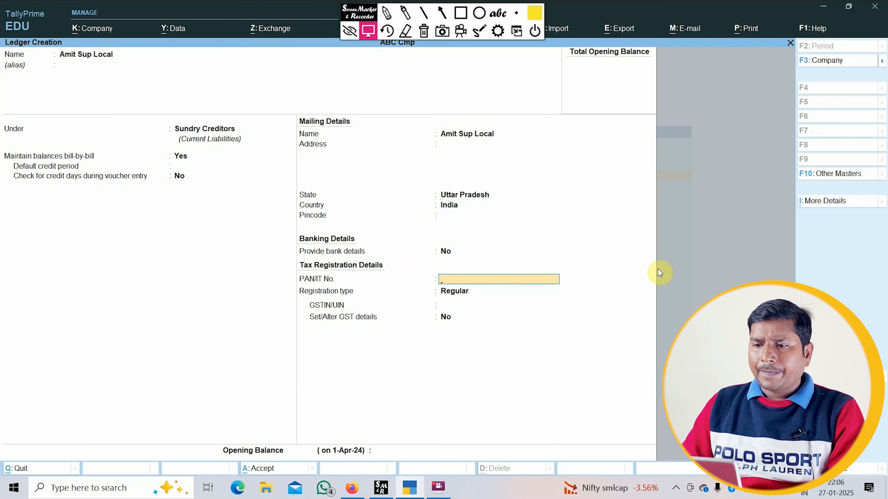
key(Return)
key(Return)
key(Return)
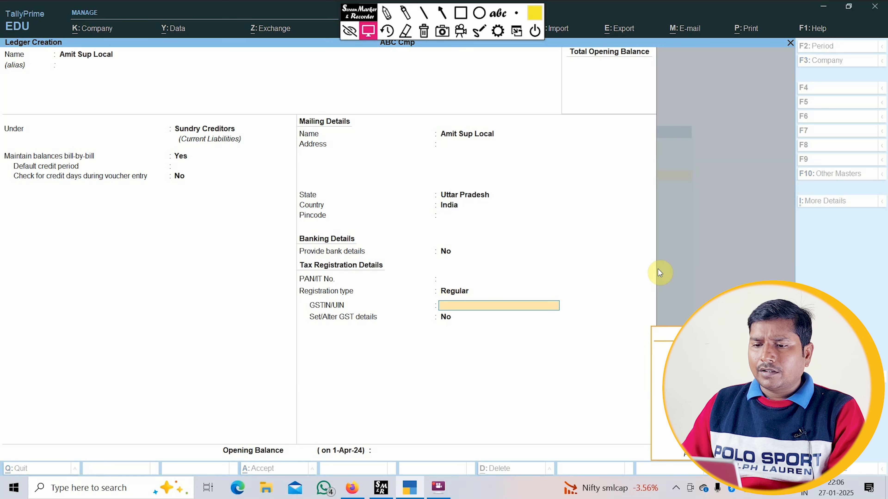
key(Return)
key(Return)
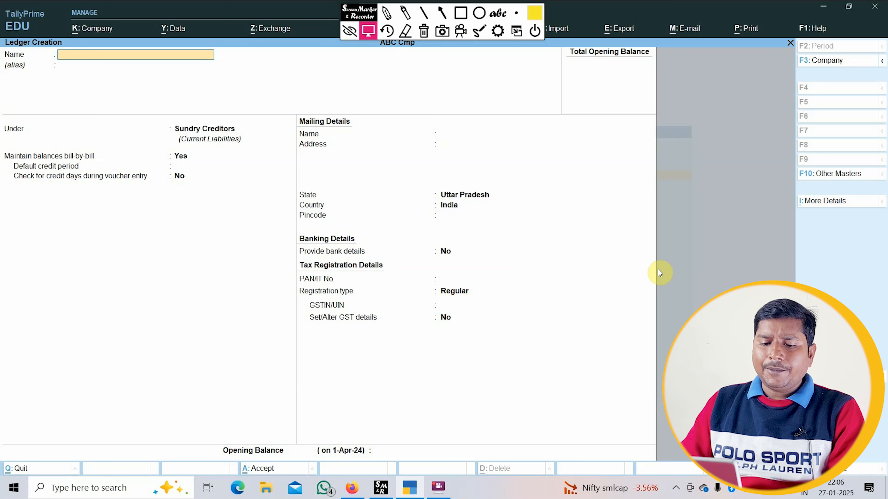
Start a new ledger named Sale and place it under Sales Accounts
text(Sale)
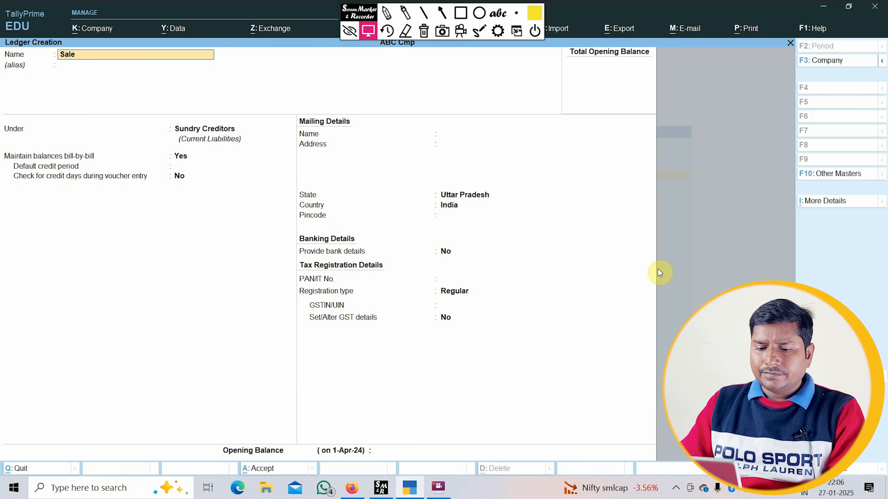
key(Return)
text(S)
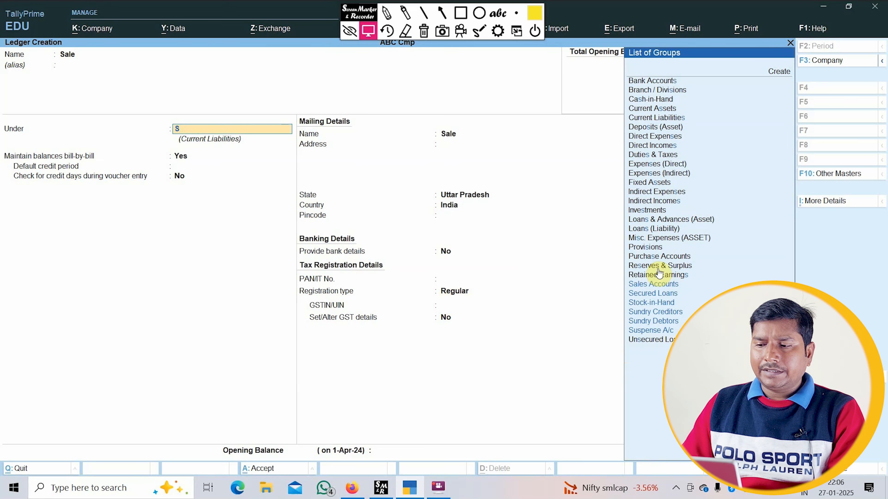
key(Return)
Keep GST applicable for the Sale ledger, set its type of supply to Goods, and save it
key(Return)
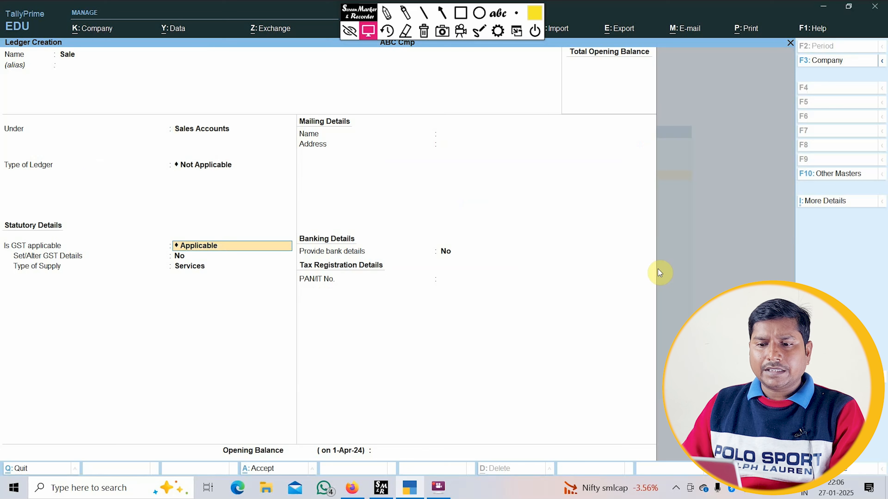
key(Return)
key(Return)
key(Up)
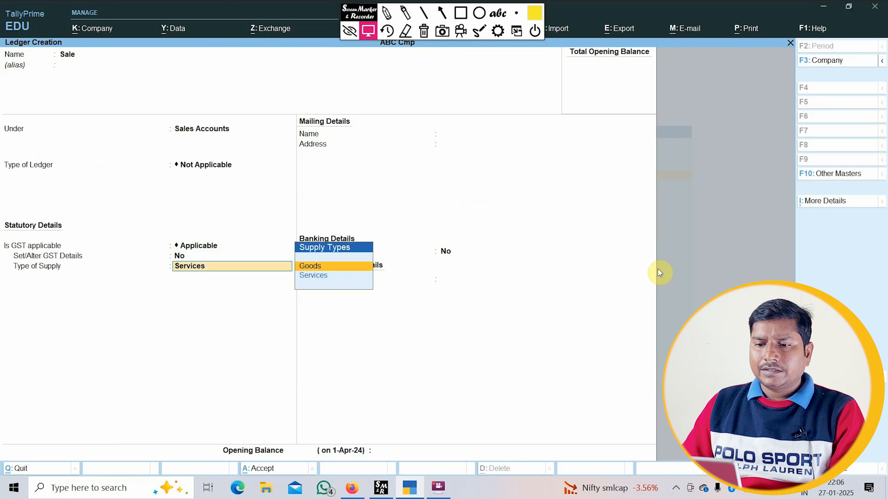
key(Return)
key(ctrl+a)
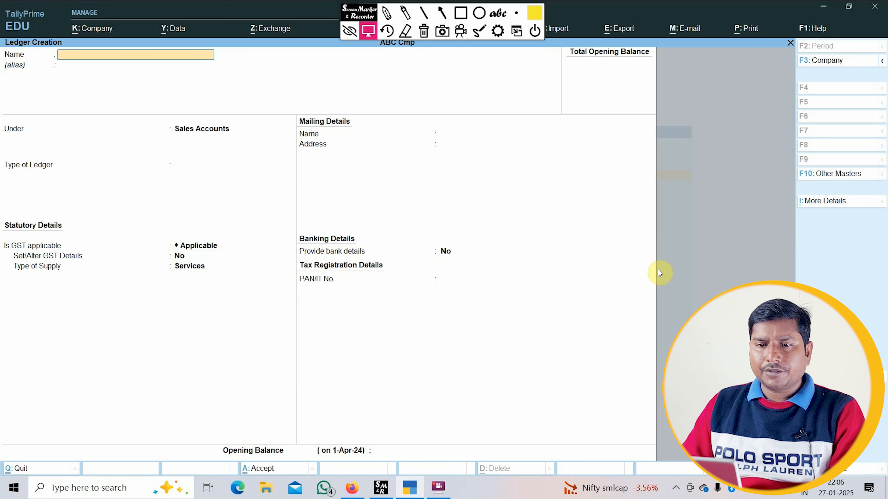
Create a customer ledger named Local Cust under Sundry Debtors and save it with the default details
text(Lo)
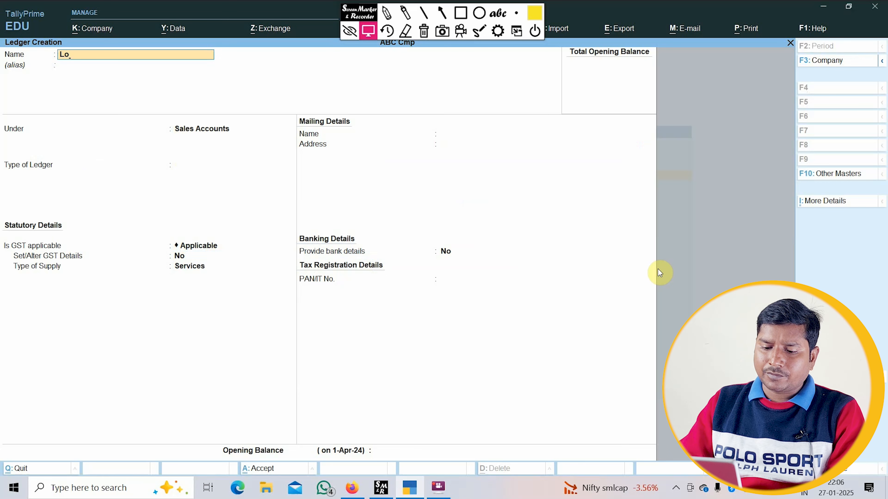
text(cal Cust)
key(Return)
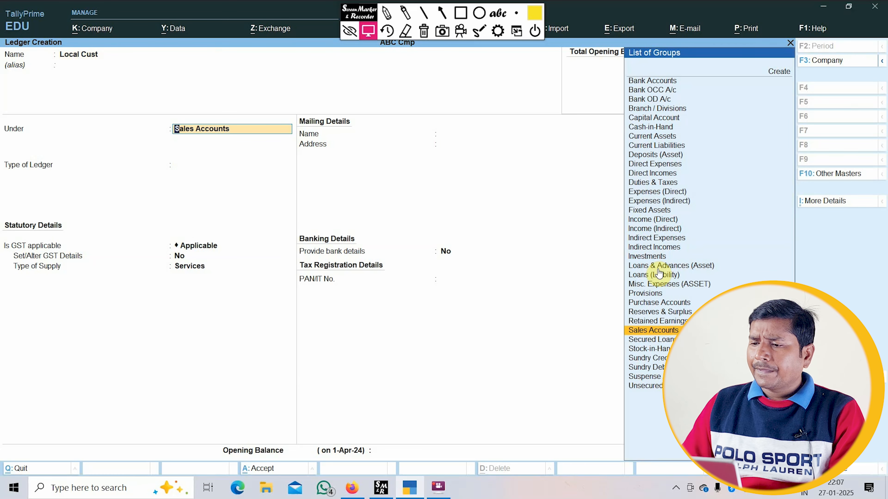
text(Sundry D)
key(Return)
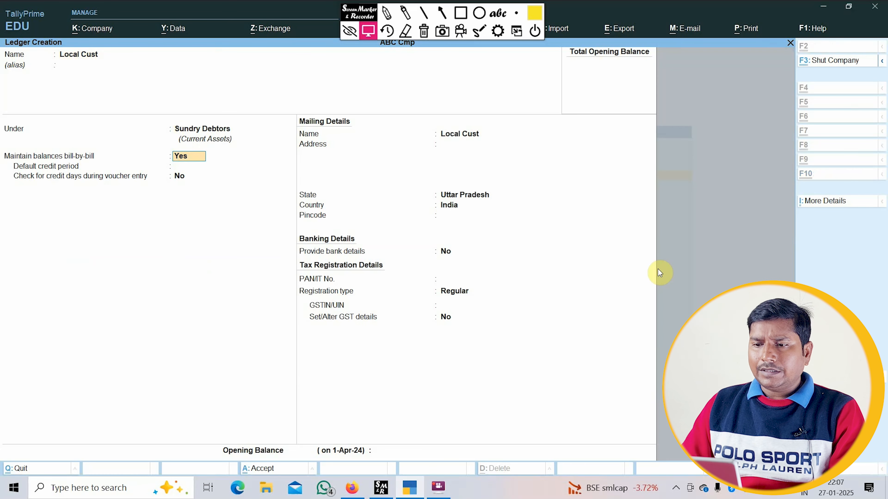
key(ctrl+a)
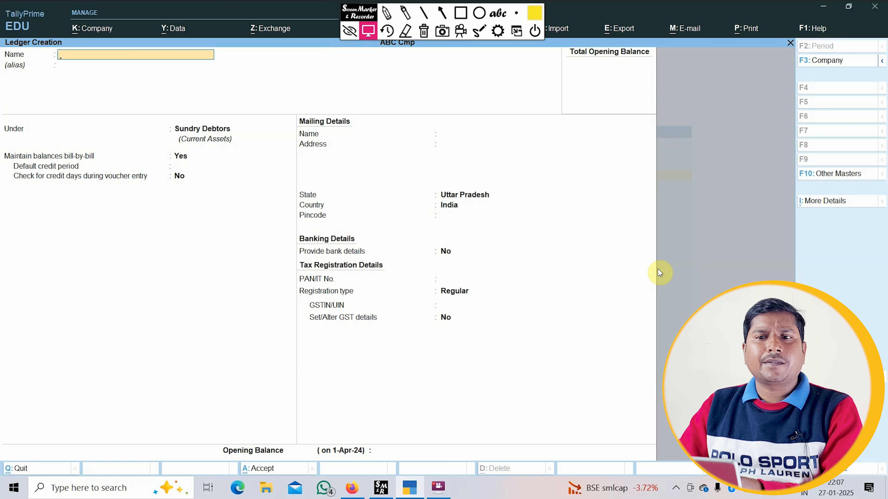
Start a new ledger named CGST and place it under Duties & Taxes
text(CGST)
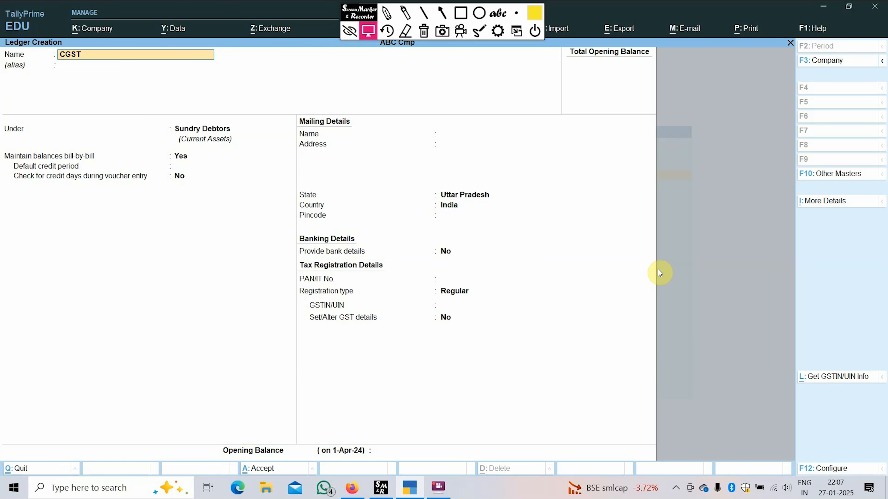
key(Return)
key(Return)
text(D)
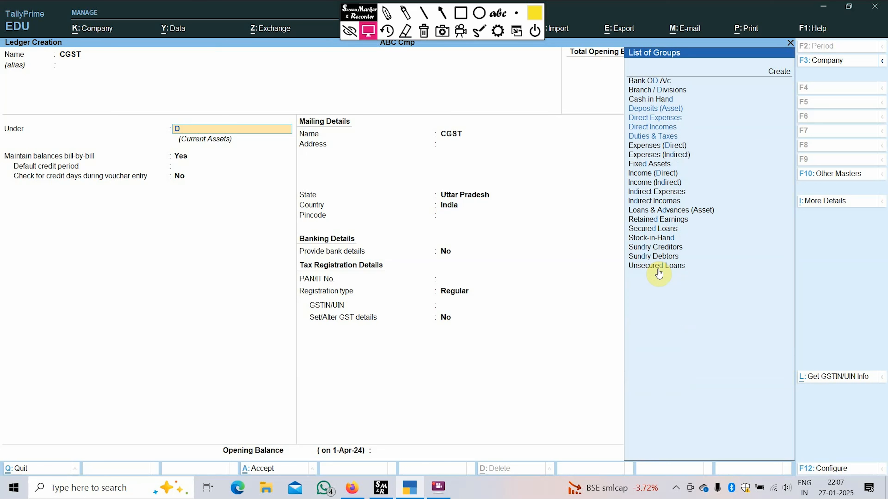
key(Down)
key(Down)
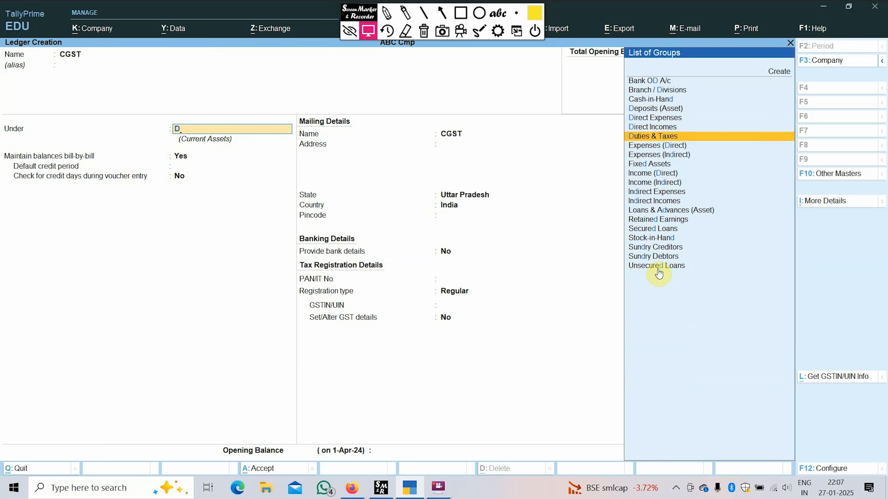
key(Return)
Set the CGST ledger's type of duty to GST and its tax type to Central Tax
key(Return)
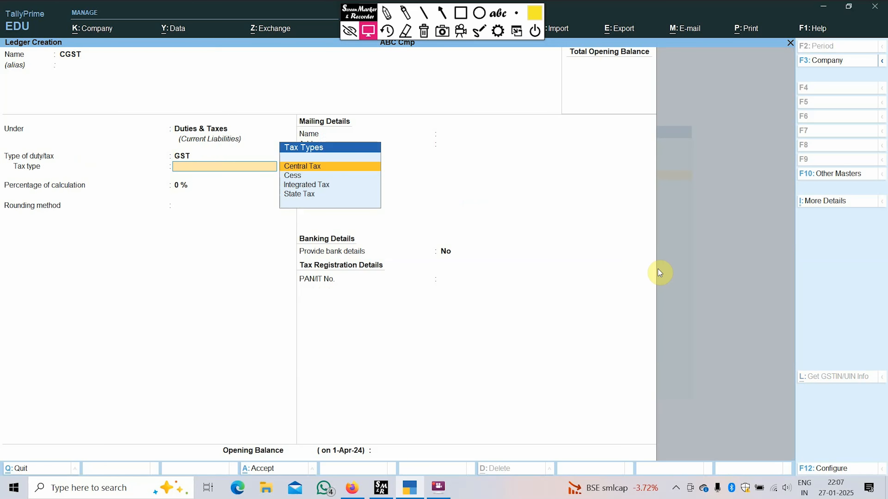
key(Down)
key(Up)
key(Return)
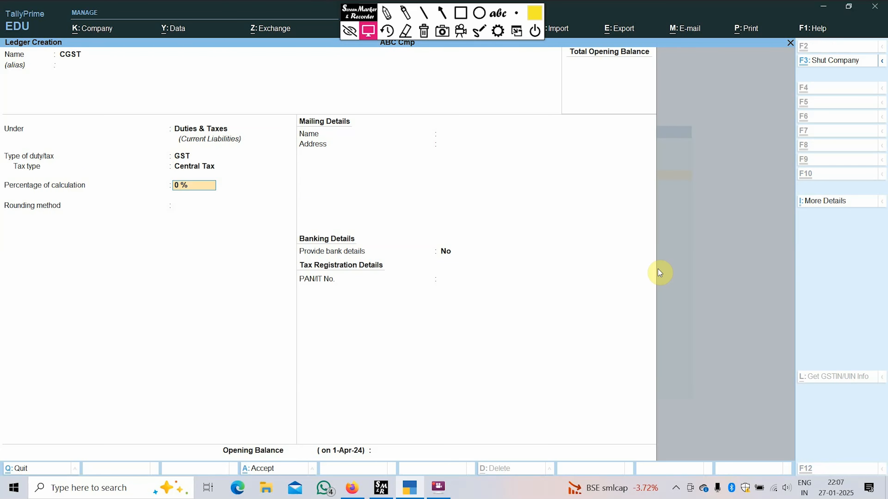
Save the CGST ledger and start another ledger named SGST under Duties & Taxes
key(ctrl+a)
text(SGST)
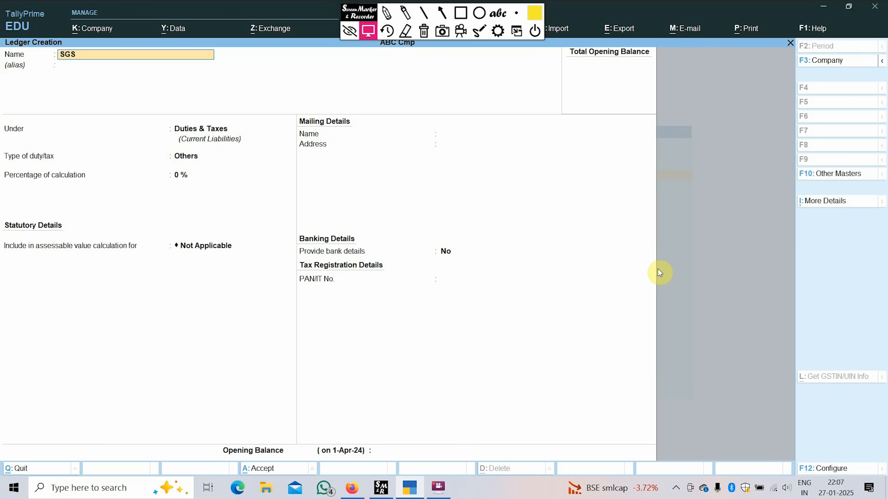
key(Return)
key(Return)
key(Return)
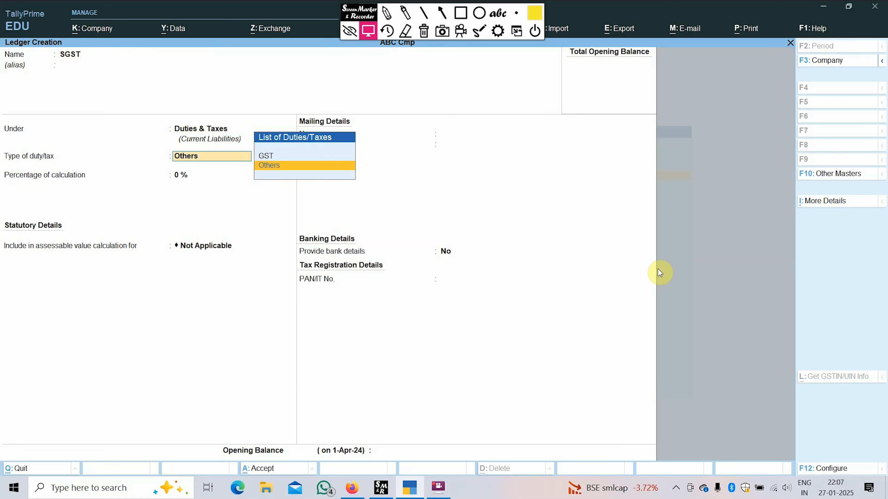
Set the SGST ledger's type of duty to GST and its tax type to State Tax, and save it
key(Up)
key(Return)
key(Down)
key(Down)
key(Down)
key(Return)
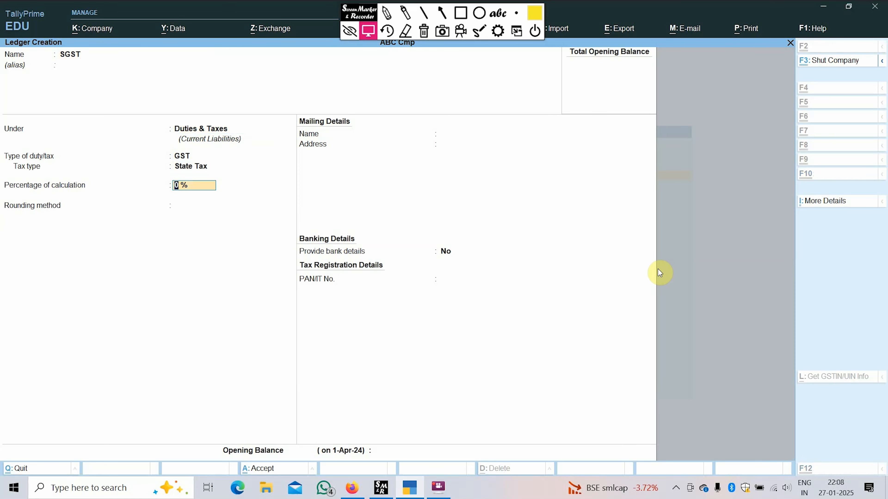
key(ctrl+a)
Create a ledger named IGST under Duties & Taxes with type of duty GST and tax type Integrated Tax, and save it
text(IGST)
key(Return)
key(Return)
key(Return)
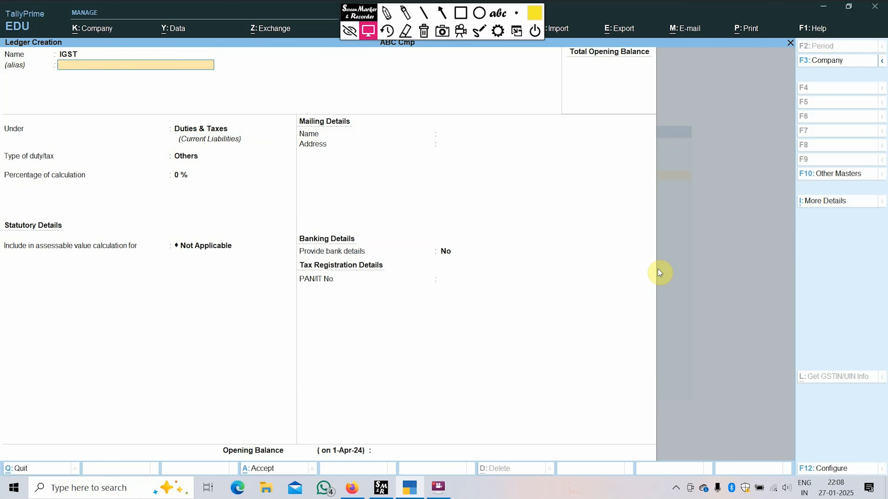
key(Up)
key(Return)
key(Down)
key(Down)
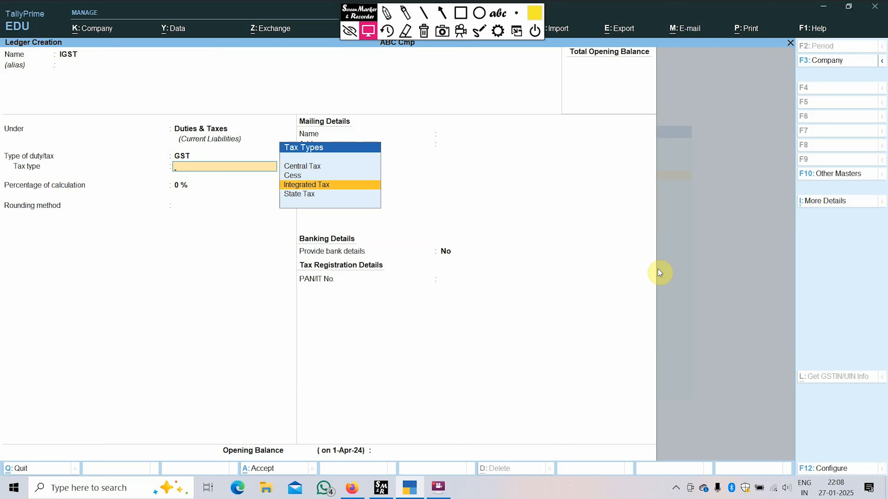
key(Return)
key(ctrl+a)
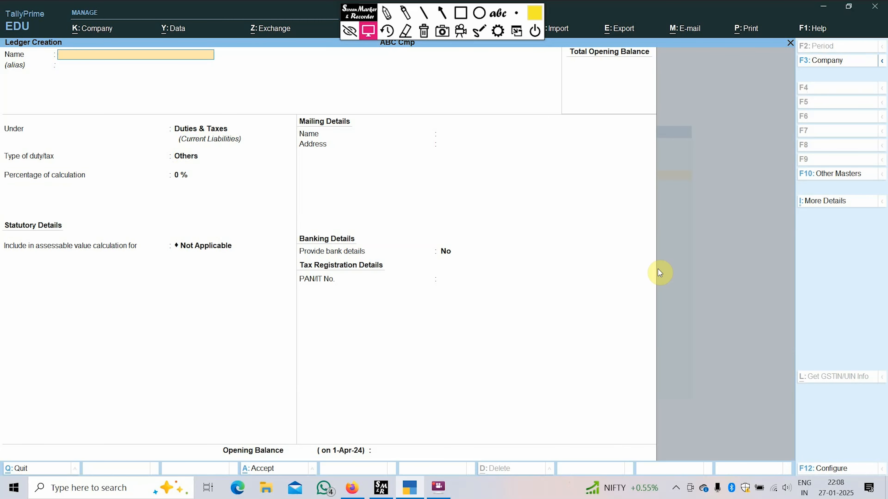
key(Escape)
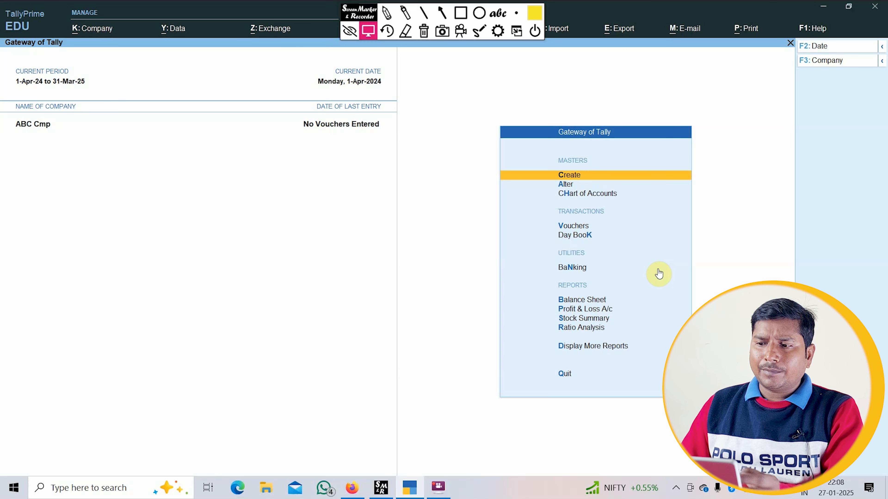
Create a simple unit of measure with the symbol Pc and 0 decimal places, and save it
key(Return)
key(Down)
key(Down)
key(Down)
key(Down)
key(Down)
key(Down)
key(Down)
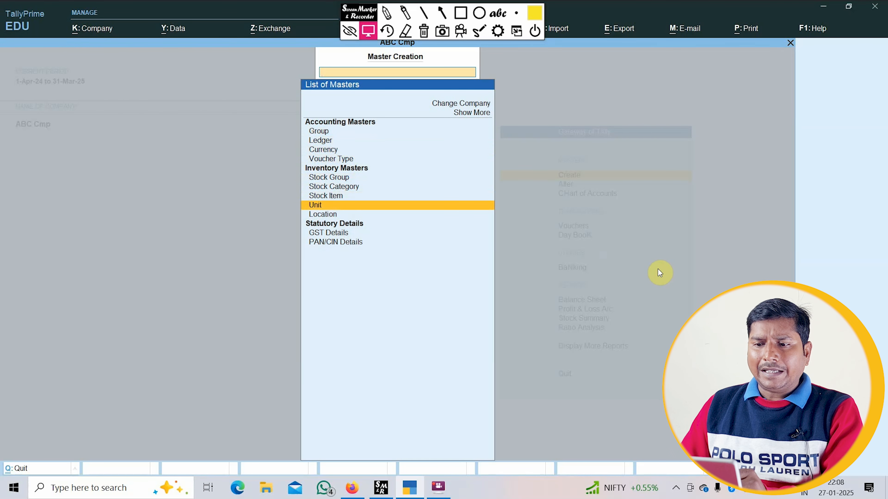
key(Return)
text(P)
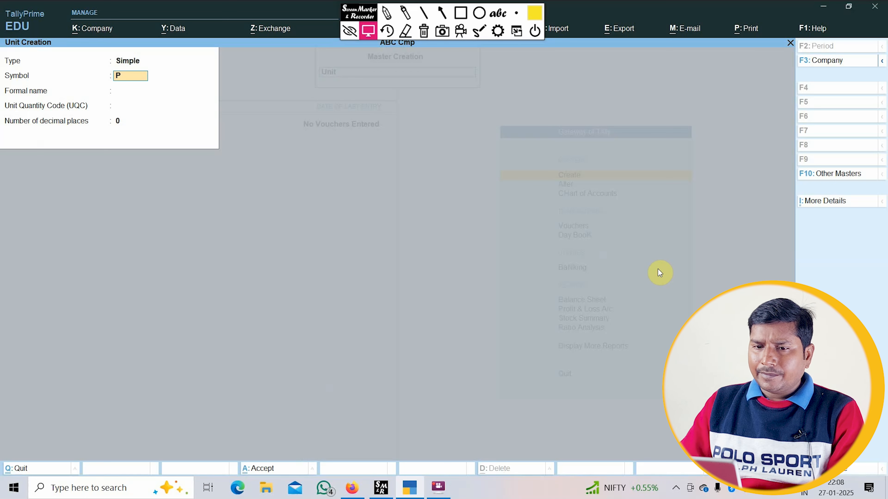
key(Return)
key(Return)
key(Return)
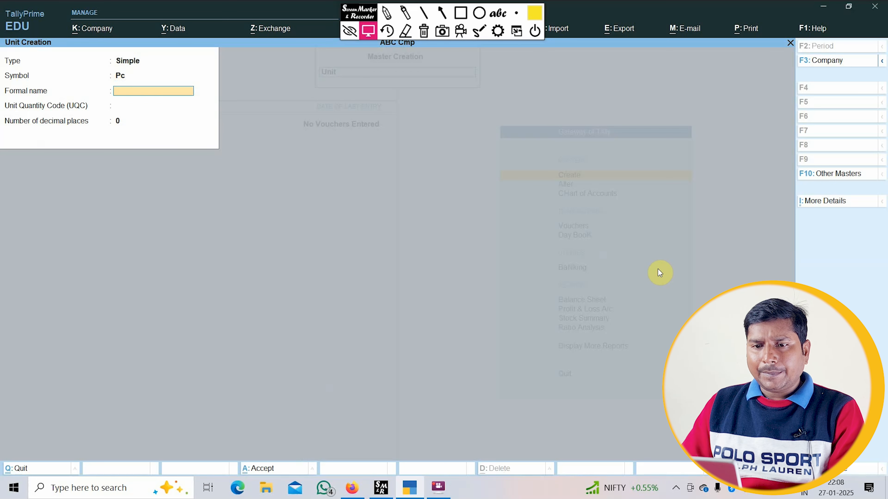
key(Return)
key(Return)
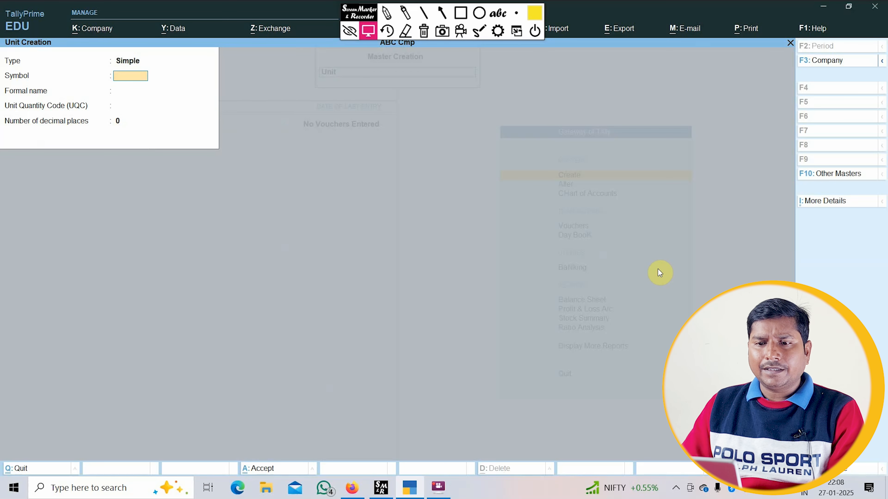
key(Escape)
Start a new stock item named Solar Panel 6 W under Primary, with Pc as its unit
key(Return)
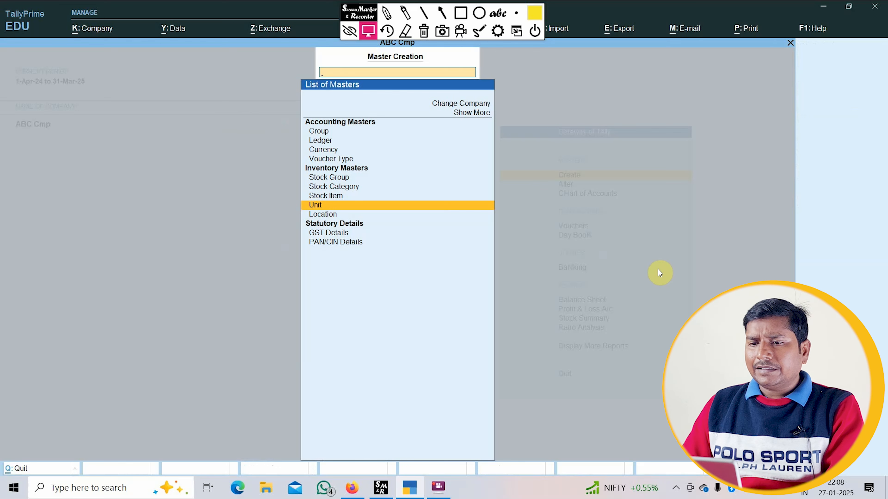
key(Up)
key(Up)
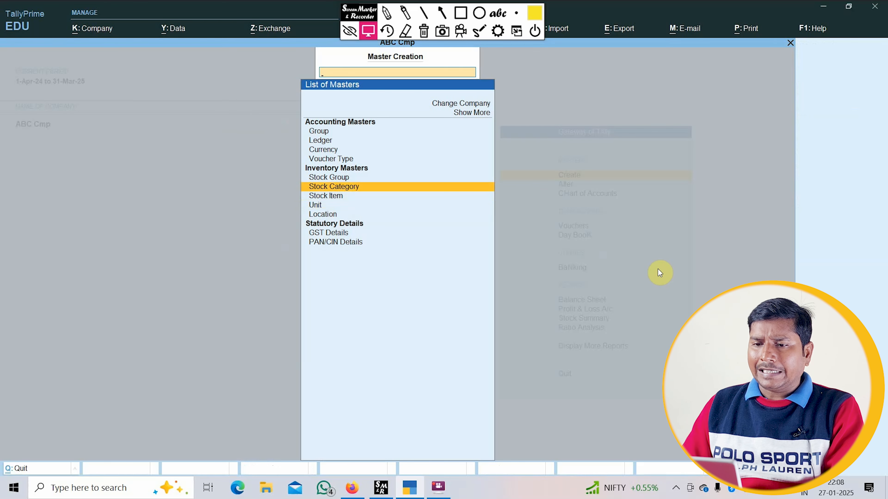
key(Down)
key(Return)
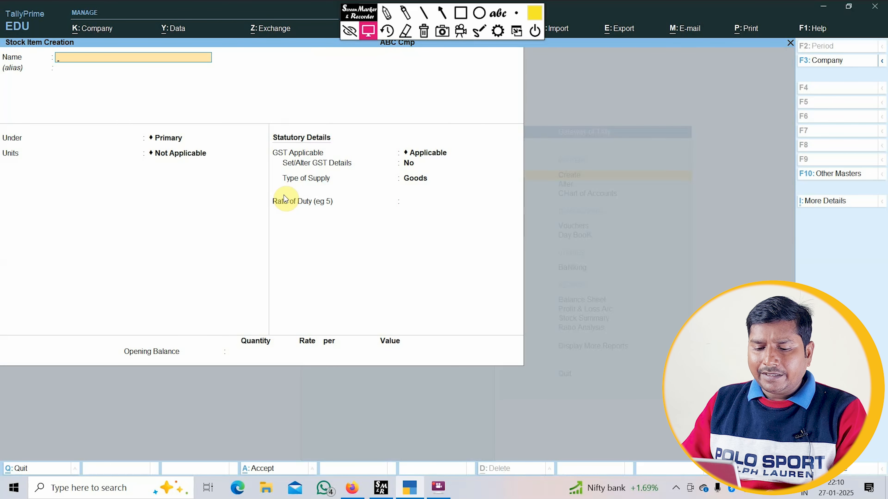
text(Solar Panel )
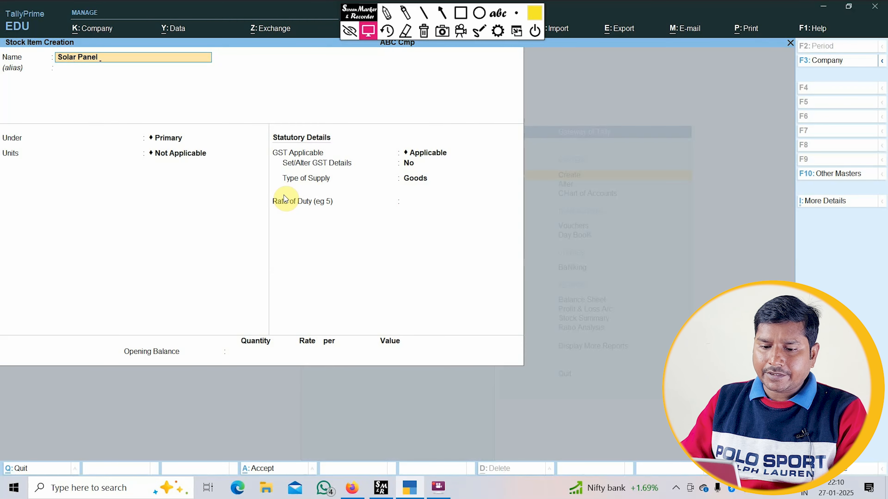
text(6 W)
key(Return)
key(Return)
key(Return)
key(Down)
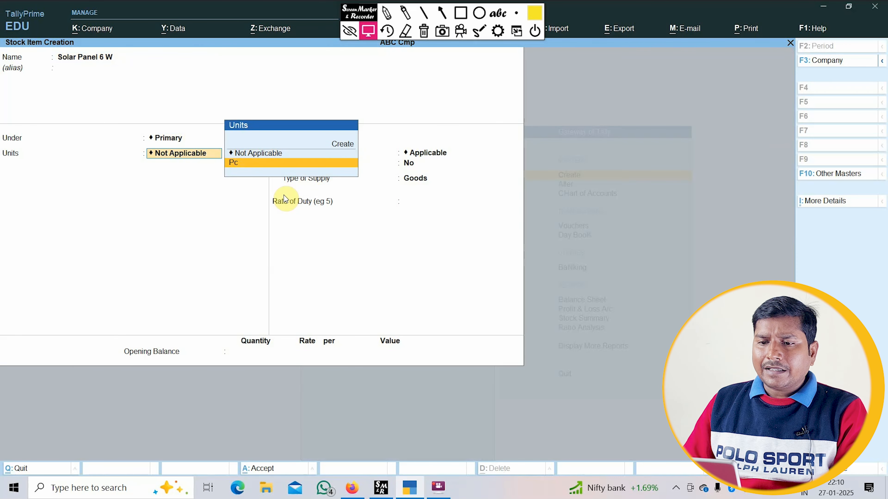
key(Return)
Enable standard rates for Solar Panel 6 W and set its standard cost to 520 per Pc from 1-Apr-24, leaving the selling price blank
key(y)
key(Return)
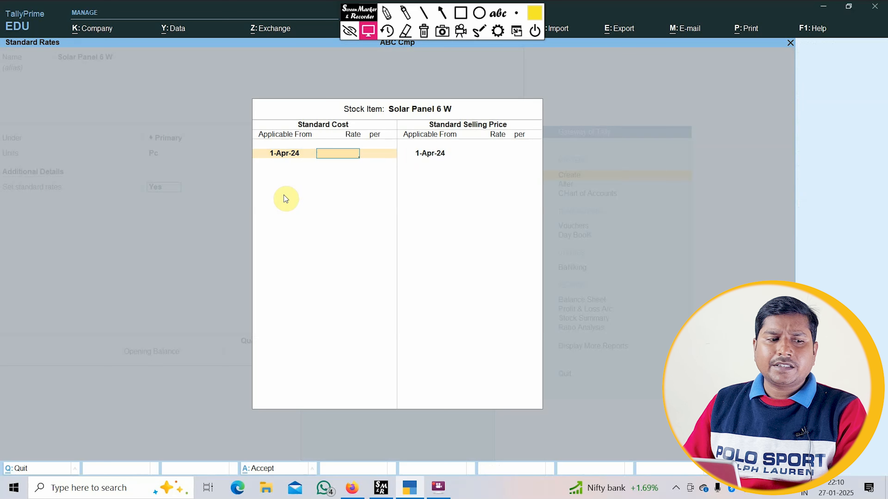
text(520)
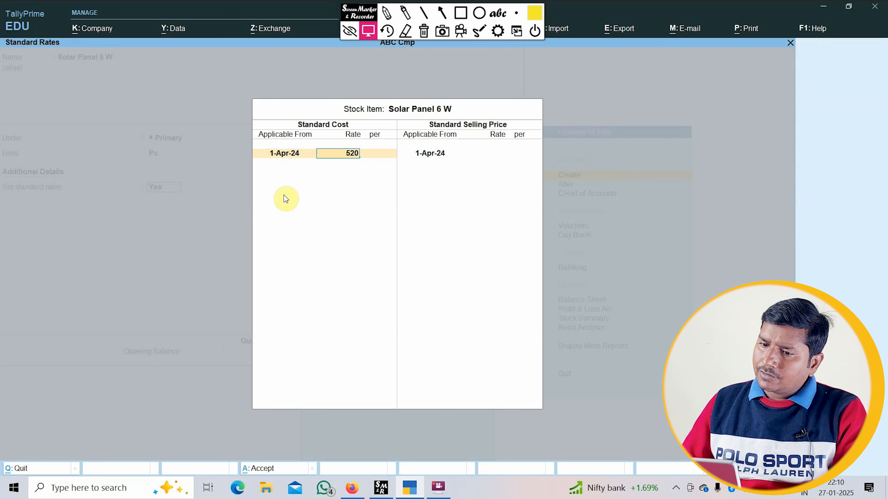
key(Return)
key(Return)
key(Return)
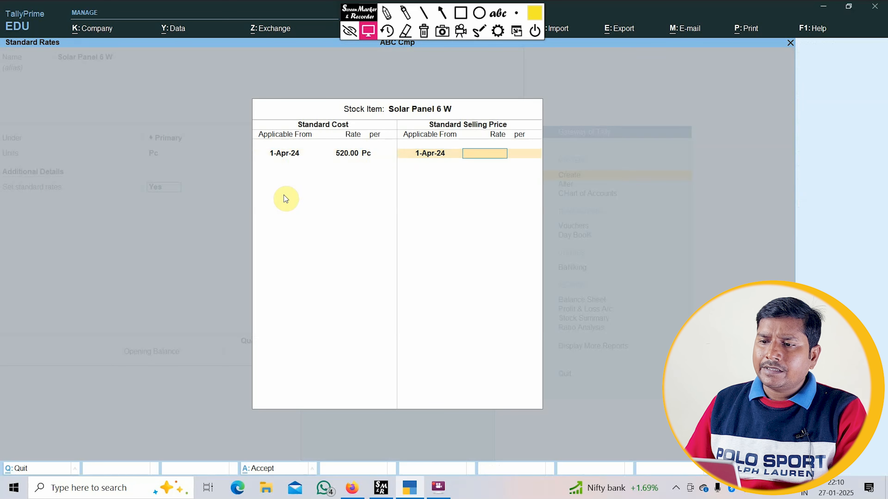
key(Return)
key(Return)
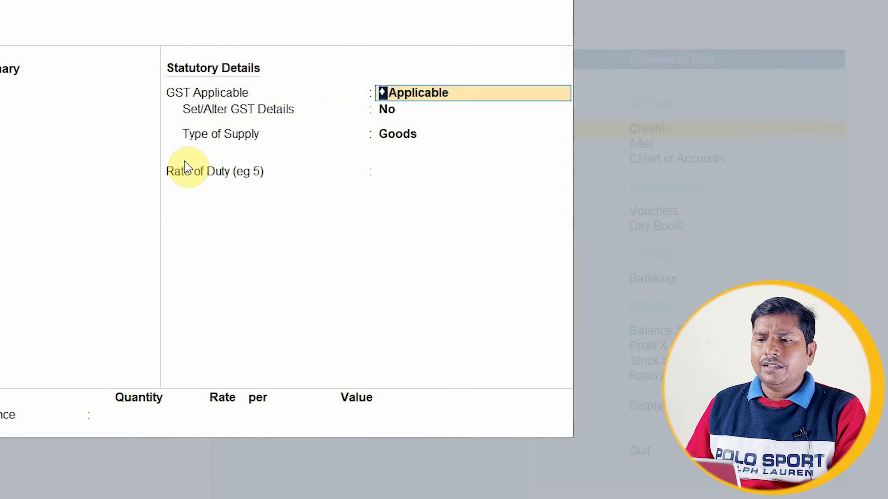
Enable GST details for Solar Panel 6 W, calculated On Value, as Taxable with an integrated tax rate of 12%
key(Return)
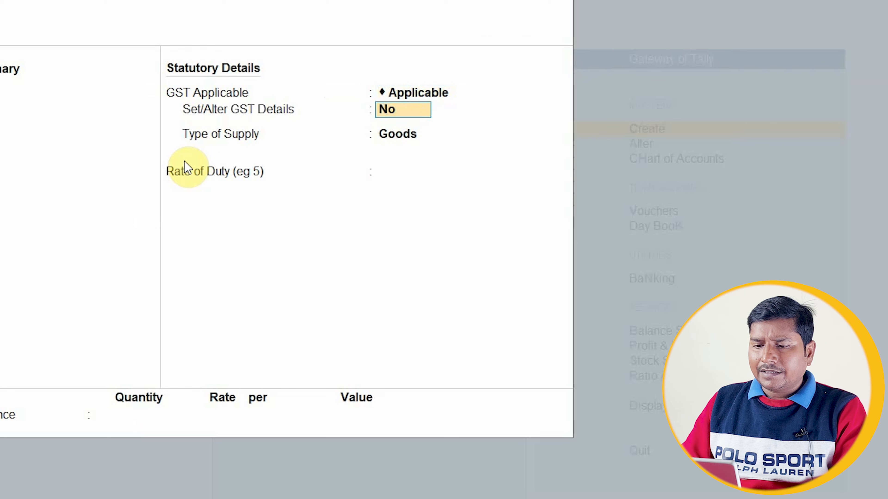
text(y)
key(Return)
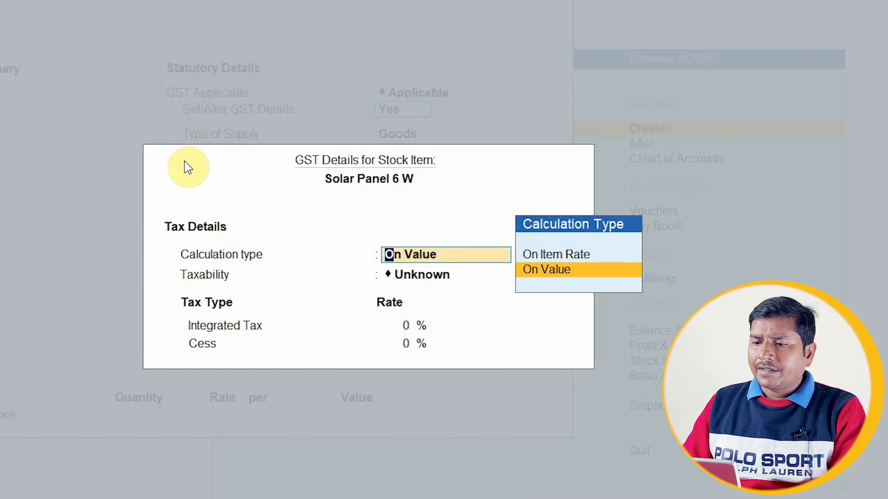
key(Return)
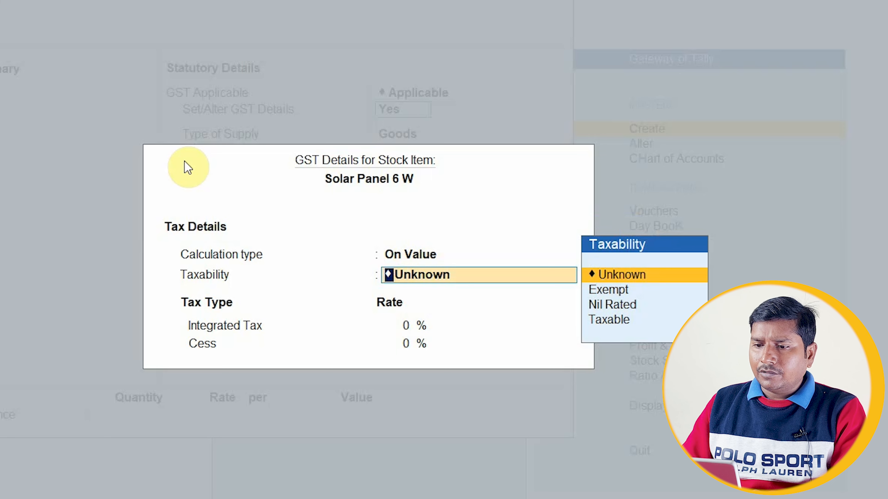
key(Down)
key(Down)
key(Down)
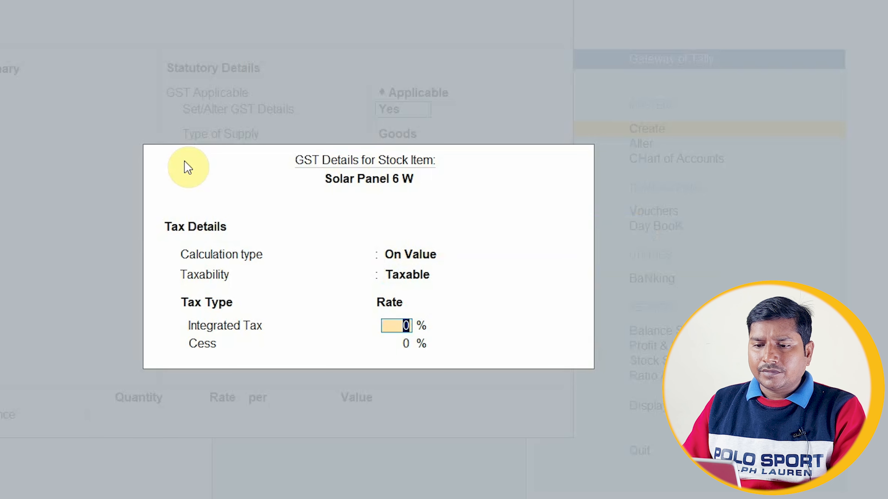
text(12)
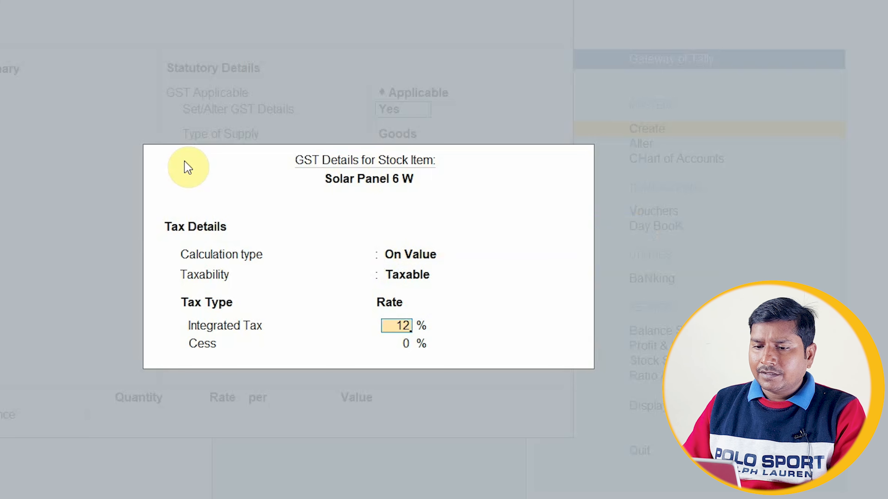
key(Return)
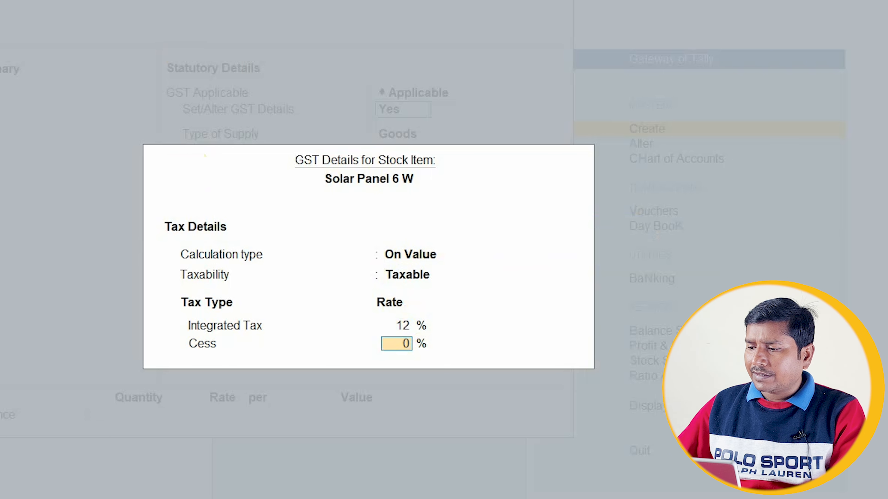
Configure the GST details to allow HSN/SAC details, set the type of goods, and show all GST tax types
key(F12)
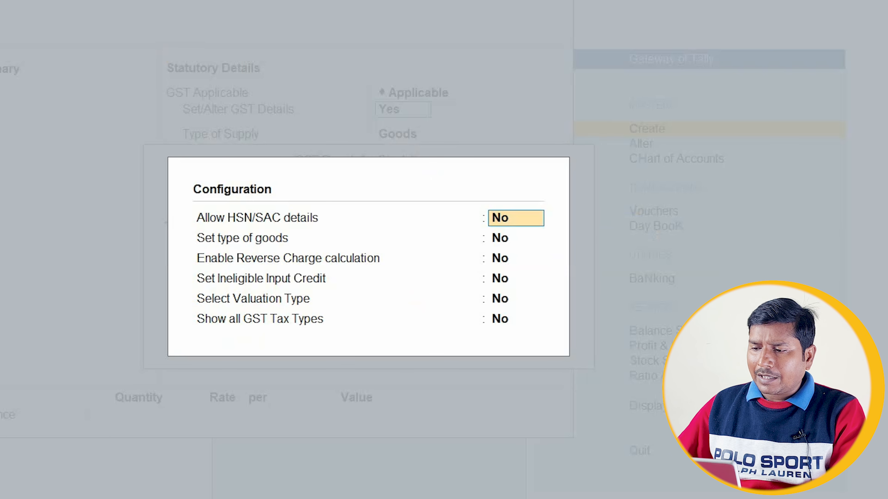
text(y)
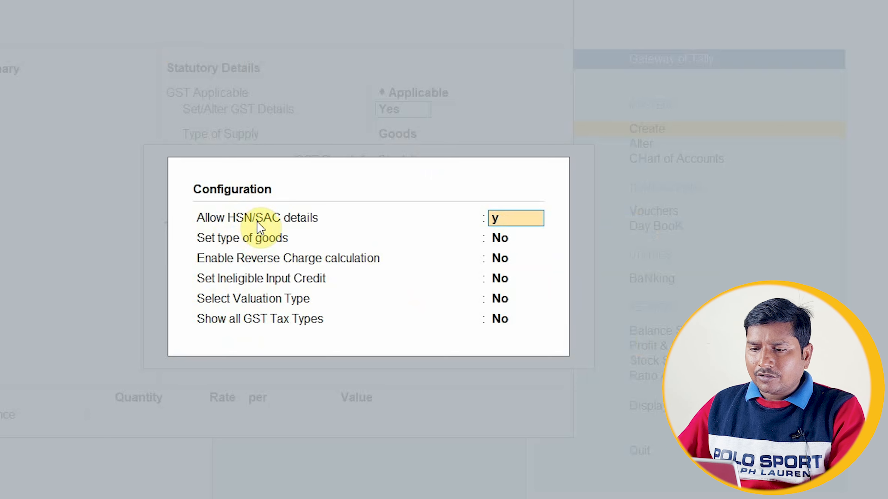
key(Return)
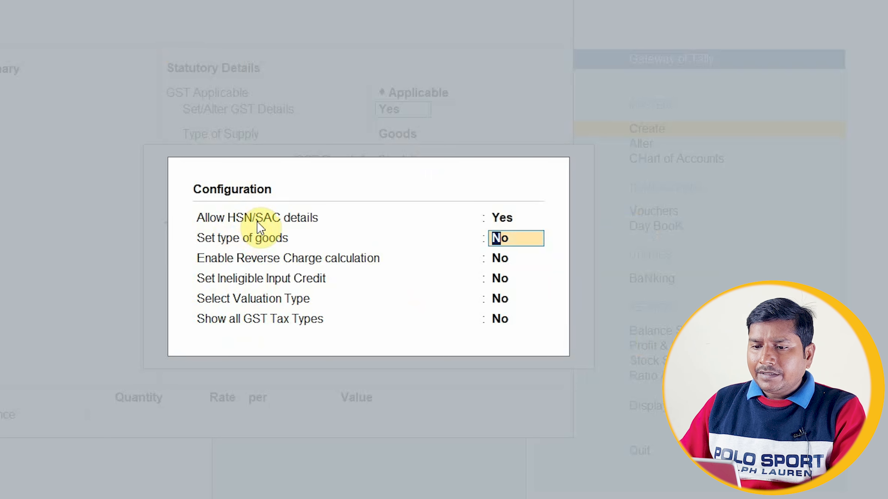
text(y)
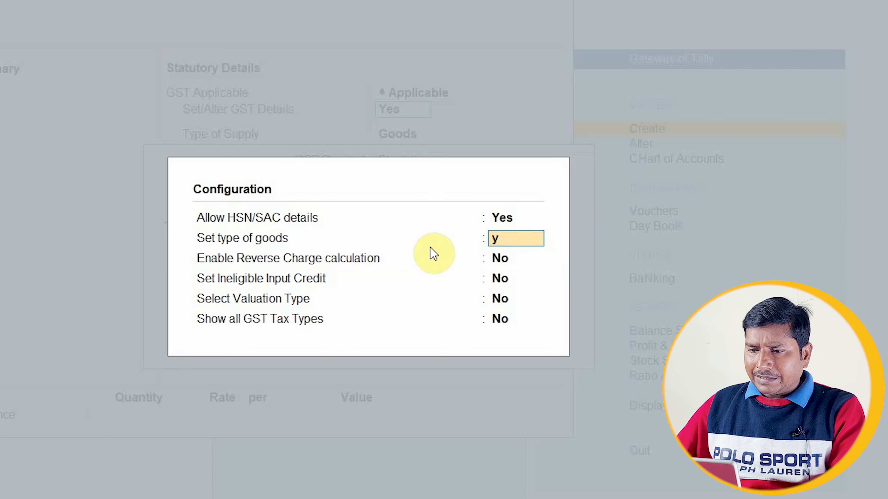
key(Return)
key(Return)
key(Return)
key(Return)
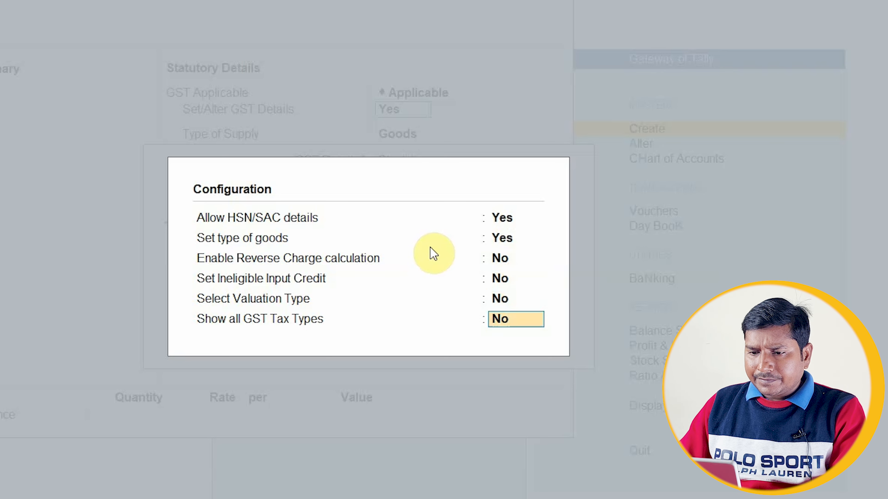
text(y)
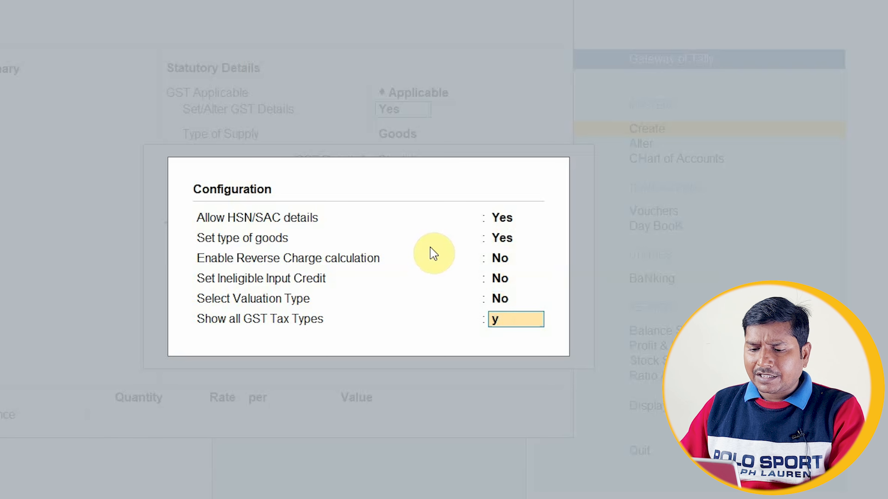
key(Return)
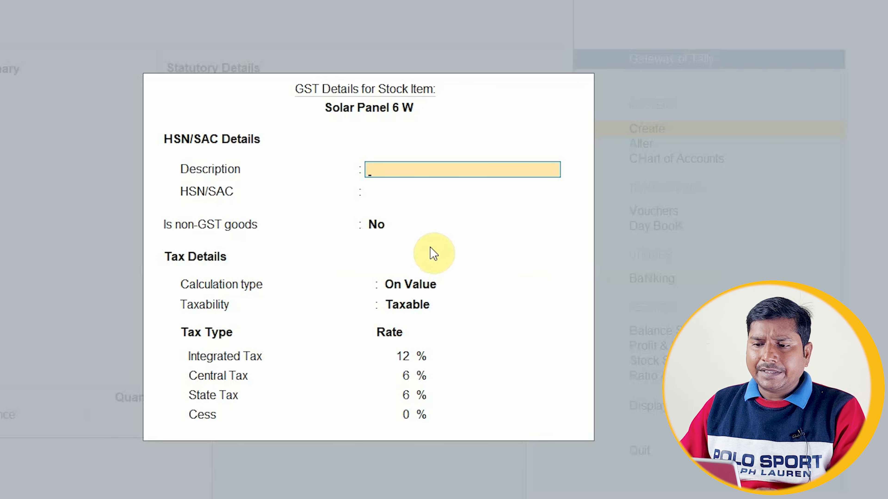
Accept the GST details for Solar Panel 6 W, leaving the description and HSN/SAC blank and the non-GST goods option at No
key(Return)
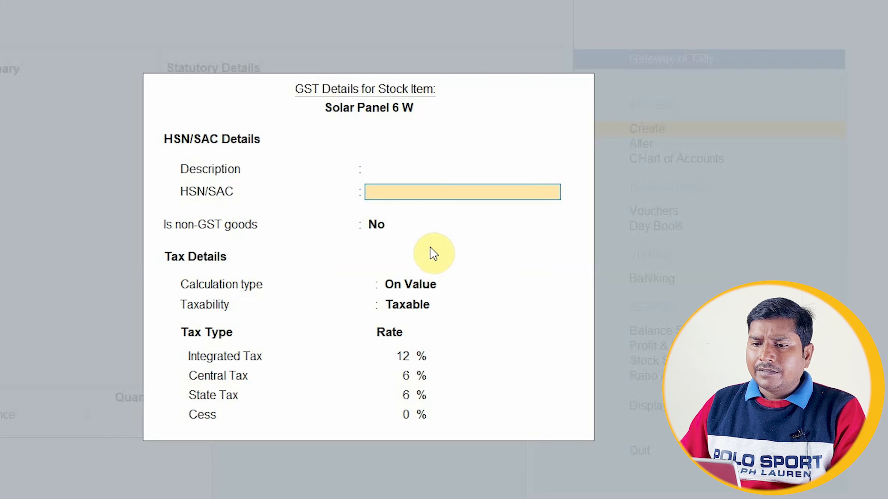
key(Return)
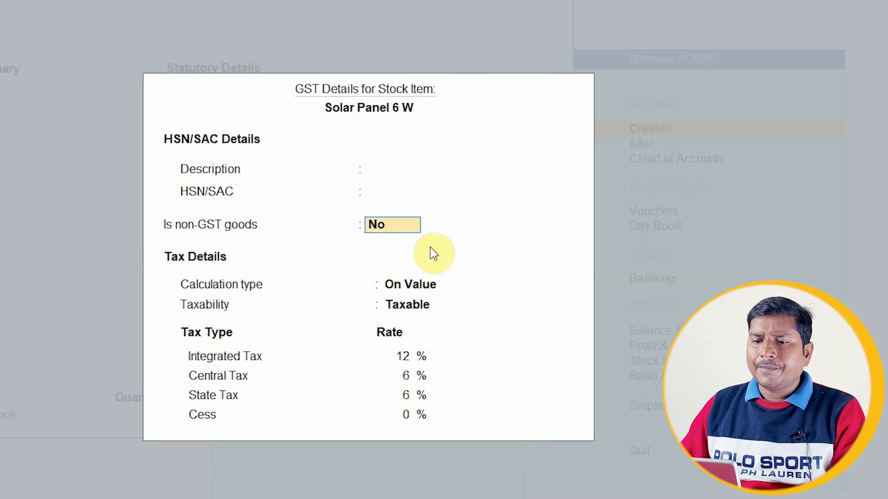
key(Return)
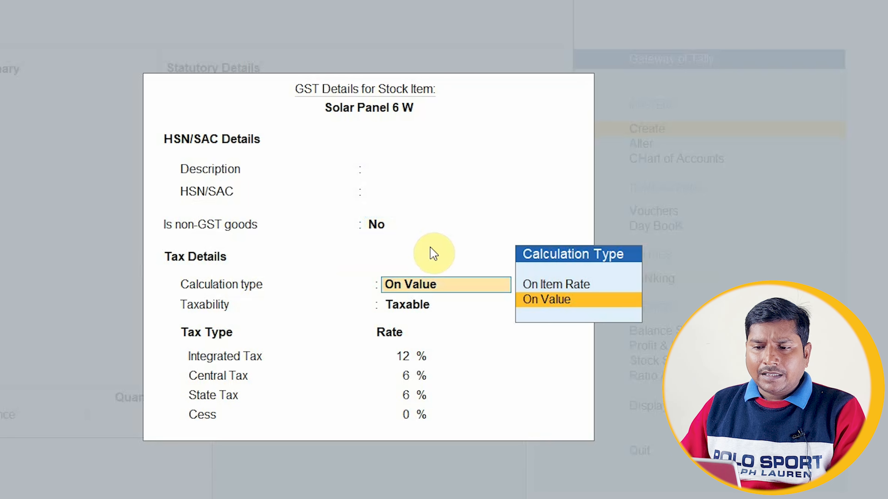
key(Return)
key(Return)
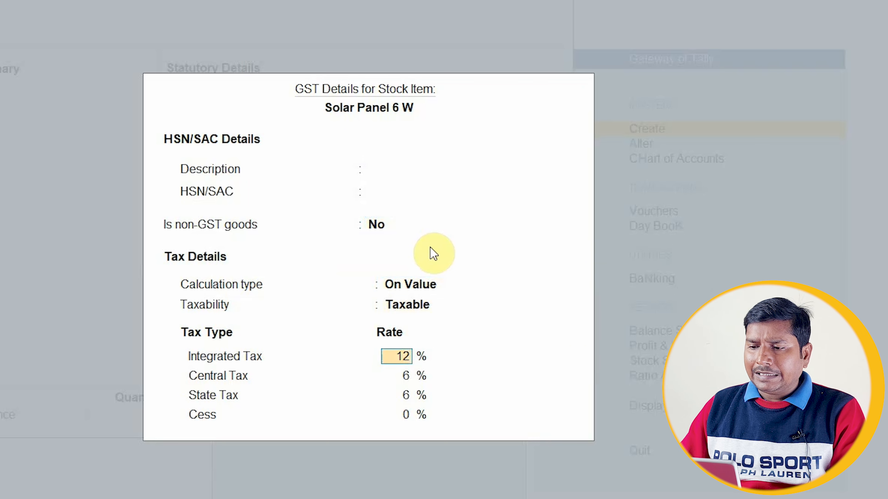
key(Return)
key(Return)
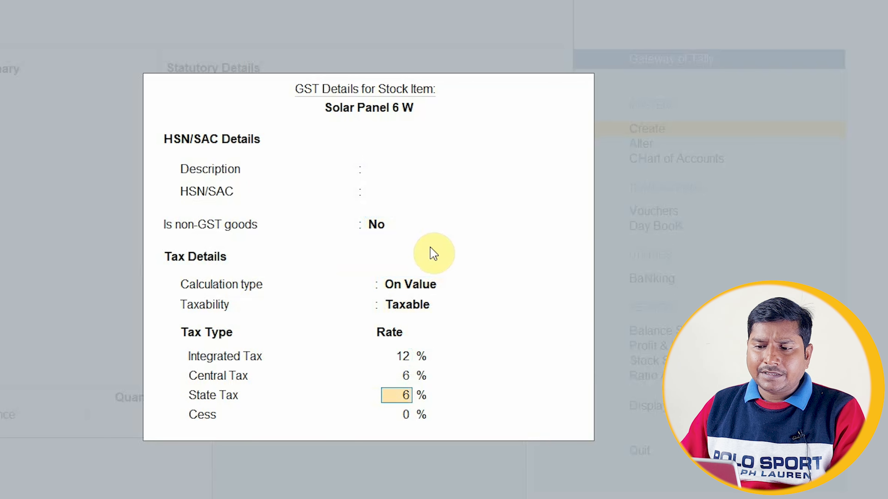
key(Return)
key(Return)
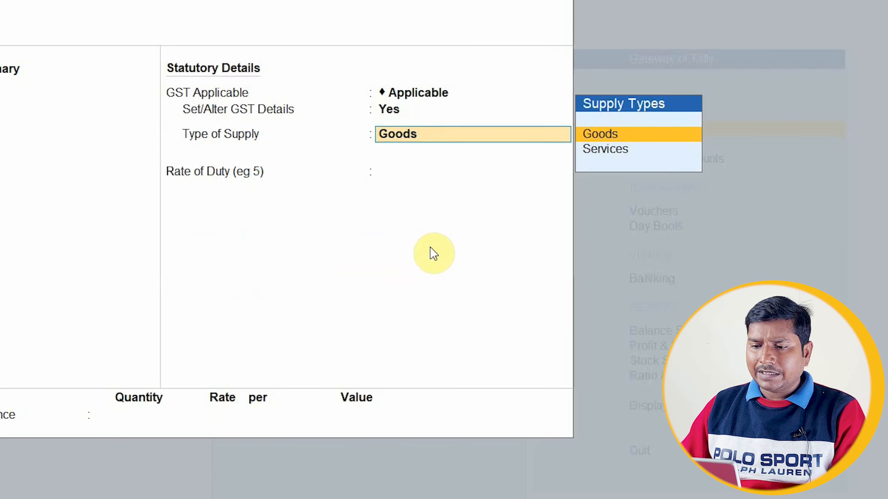
Keep Goods as the type of supply, set the rate of duty to 0, and save the Solar Panel 6 W stock item
key(Return)
key(Return)
key(Return)
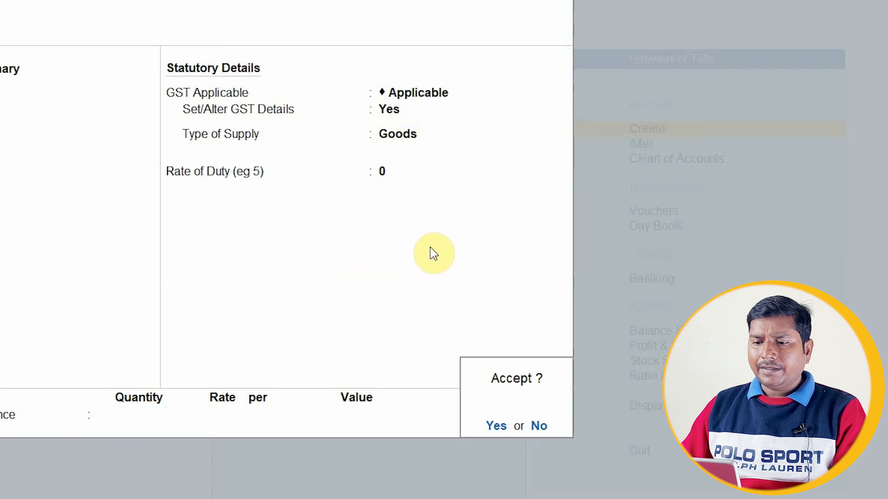
key(Return)
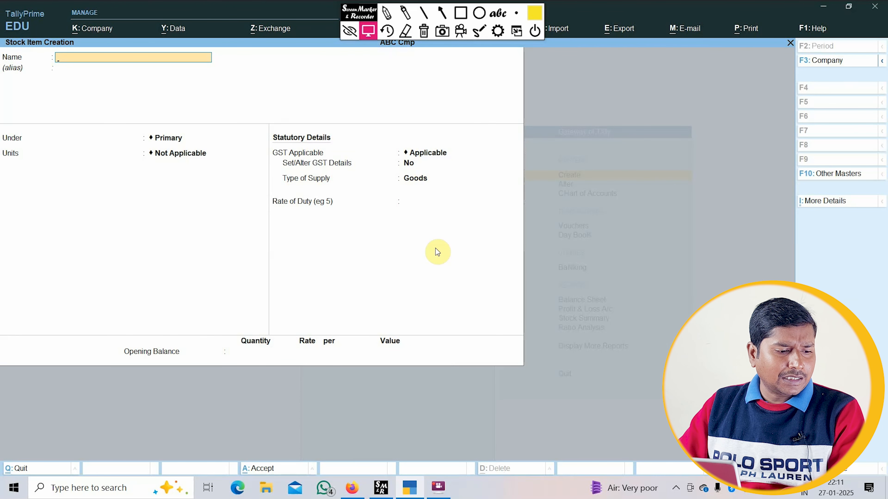
Start a new stock item named Lithium Battery 6 W under Primary, with Pc as its unit
text(Lithium )
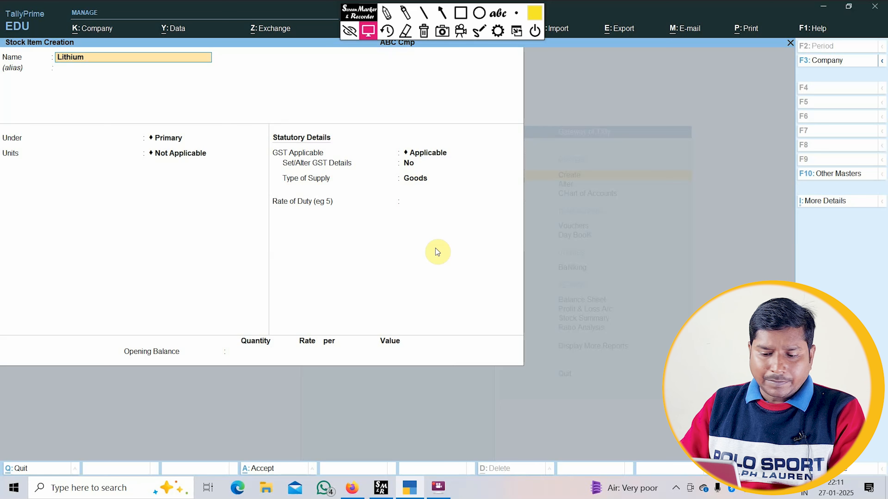
text(Battery 6 W)
key(Return)
key(Return)
key(Return)
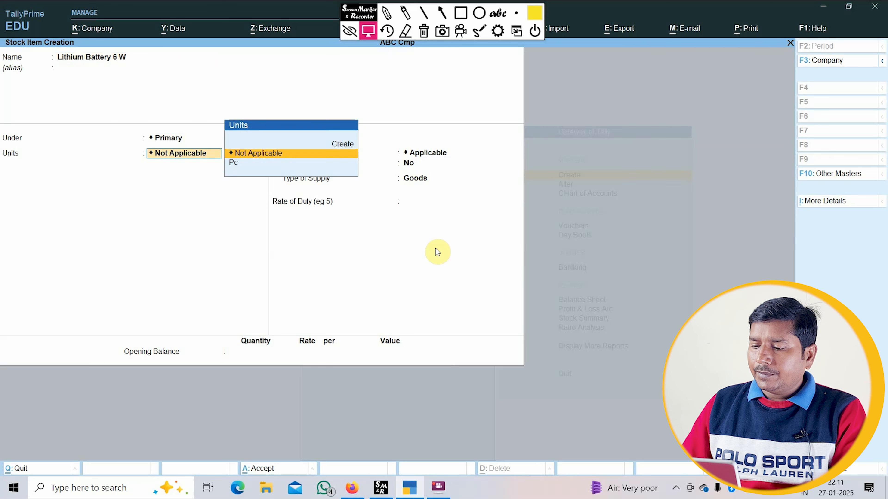
key(Down)
key(Return)
Enable standard rates for Lithium Battery 6 W and set its standard cost to 60 from 1-Apr-24
text(y)
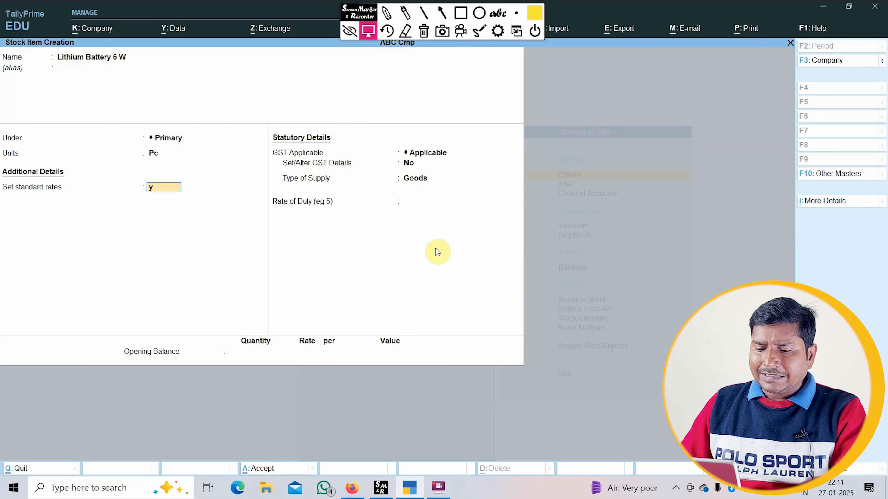
key(Return)
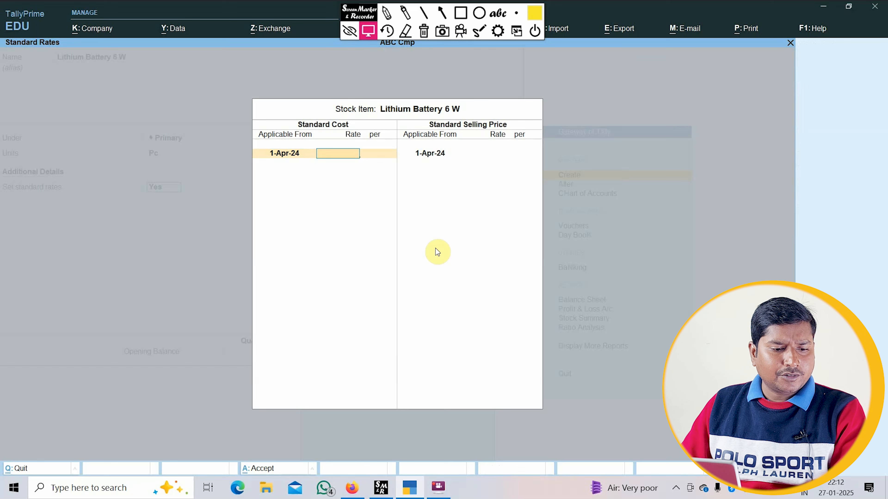
text(60)
key(ctrl+a)
key(Return)
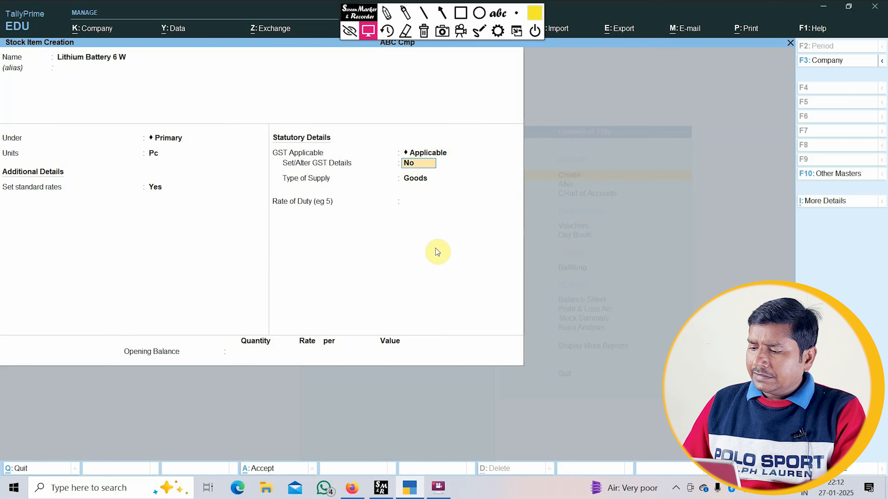
Enable GST details for Lithium Battery 6 W, calculated On Value, with the HSN/SAC details blank and taxability set to Taxable
text(y)
key(Return)
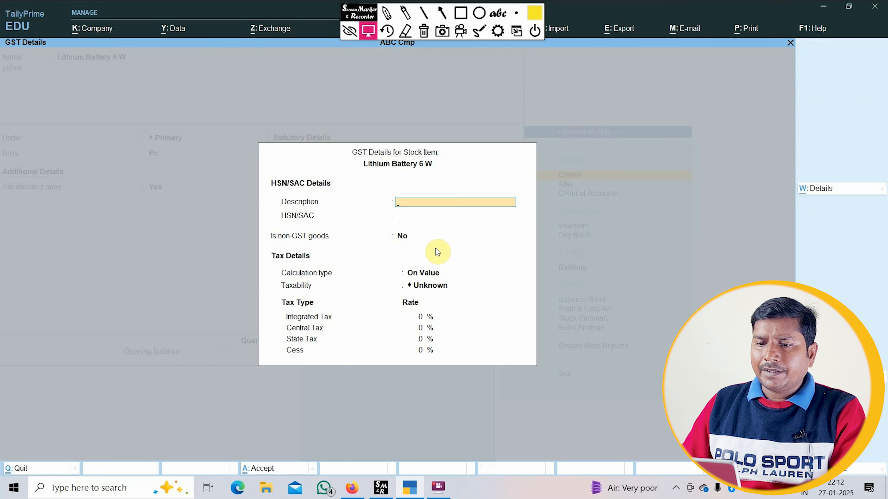
key(Return)
key(Return)
key(Return)
key(Return)
text(t)
key(Return)
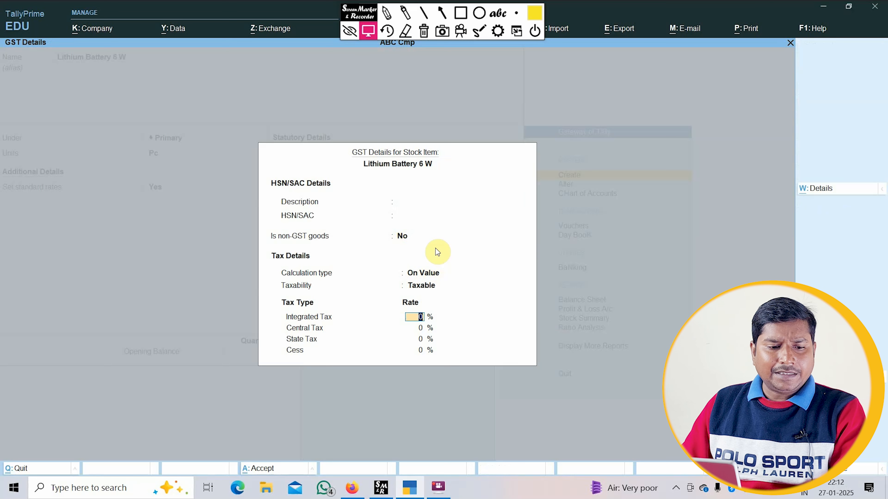
Set the integrated tax rate of Lithium Battery 6 W to 28% and save the stock item
text(28)
key(Return)
key(Return)
key(Return)
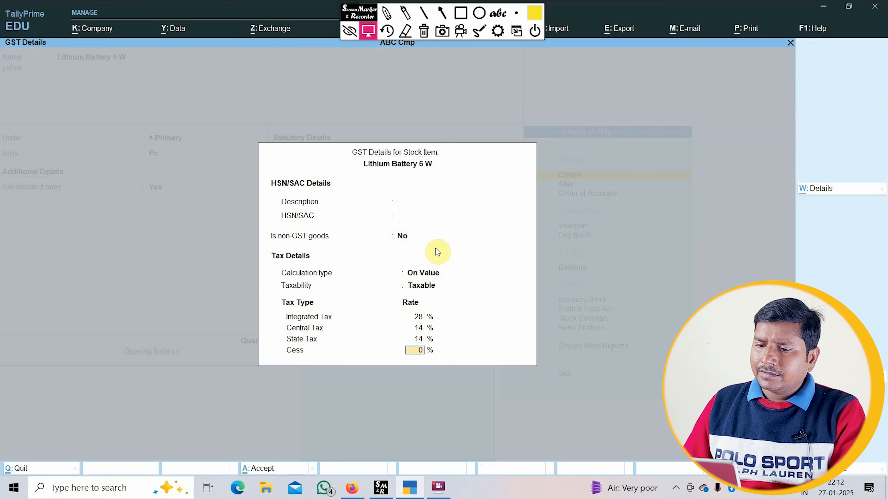
key(ctrl+a)
key(ctrl+a)
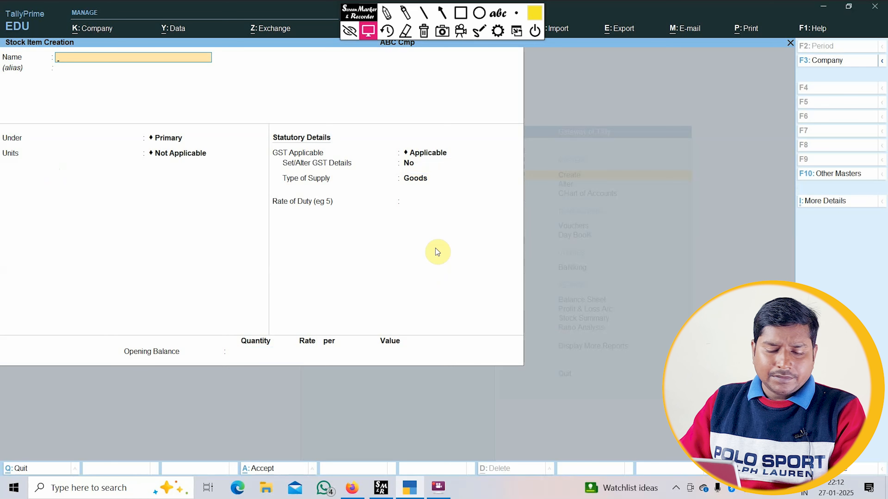
Start a new stock item named DC LED Bulb 3 W under Primary in Pc, with a standard cost of 90 from 1-Apr-24
text(DC LED Bulb 3)
text(W)
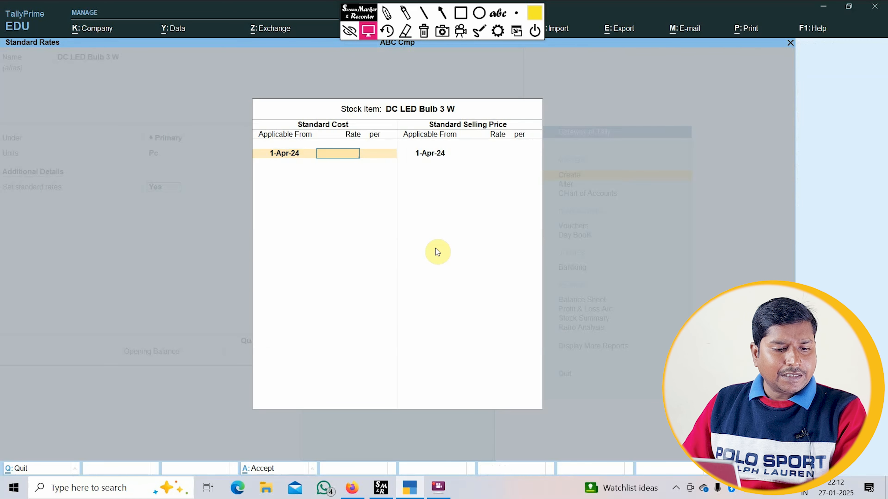
text(90)
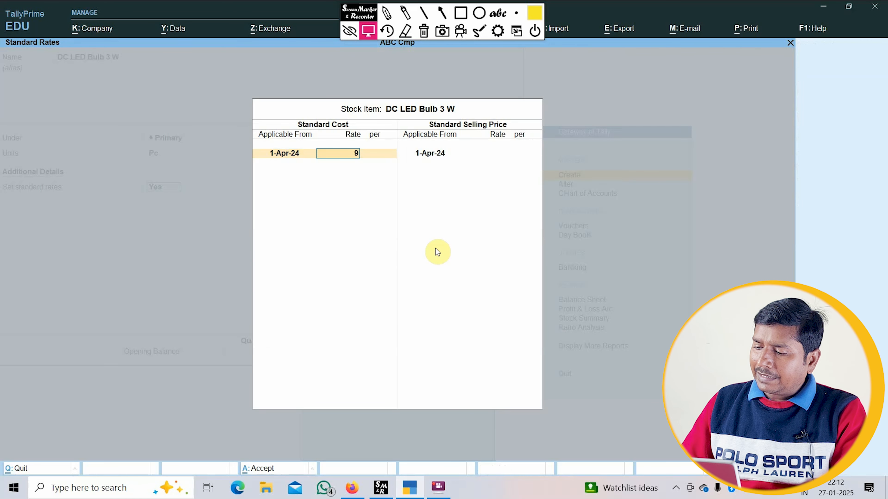
key(Return)
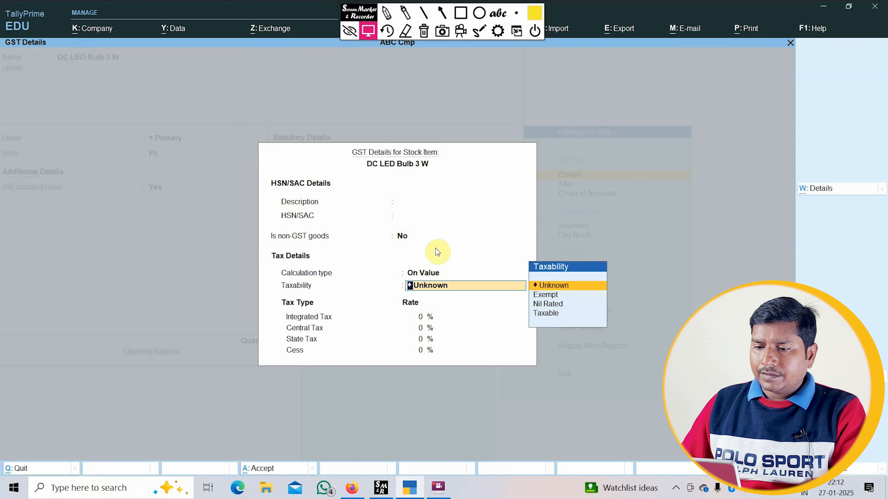
Set the GST details of DC LED Bulb 3 W to Taxable with a 12% integrated tax rate, and save the stock item
key(Down)
key(Down)
key(Down)
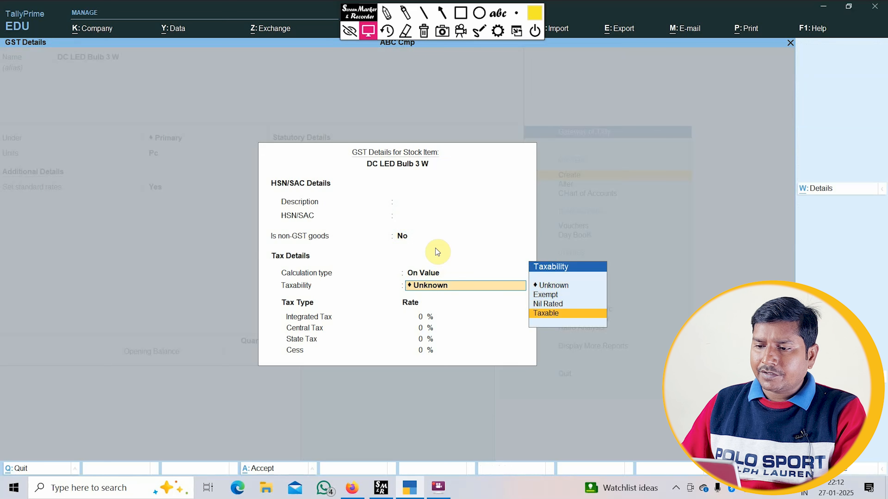
key(Return)
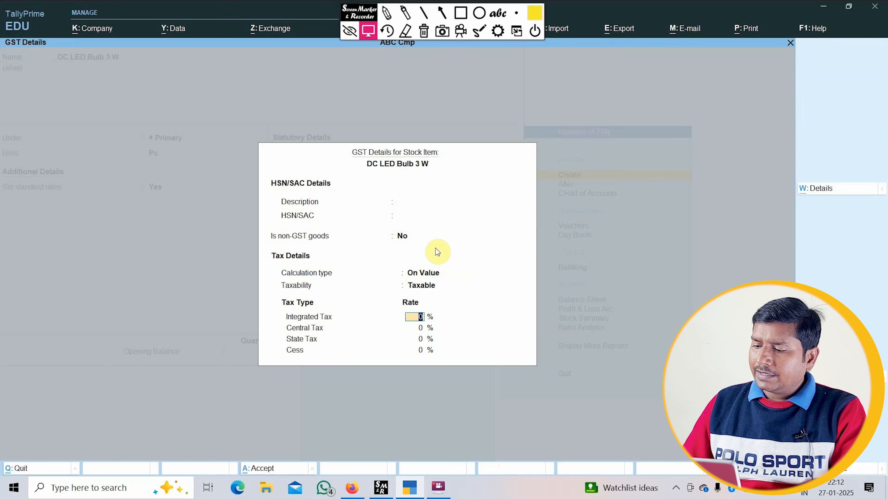
text(12)
key(Return)
key(Return)
key(ctrl+a)
key(ctrl+a)
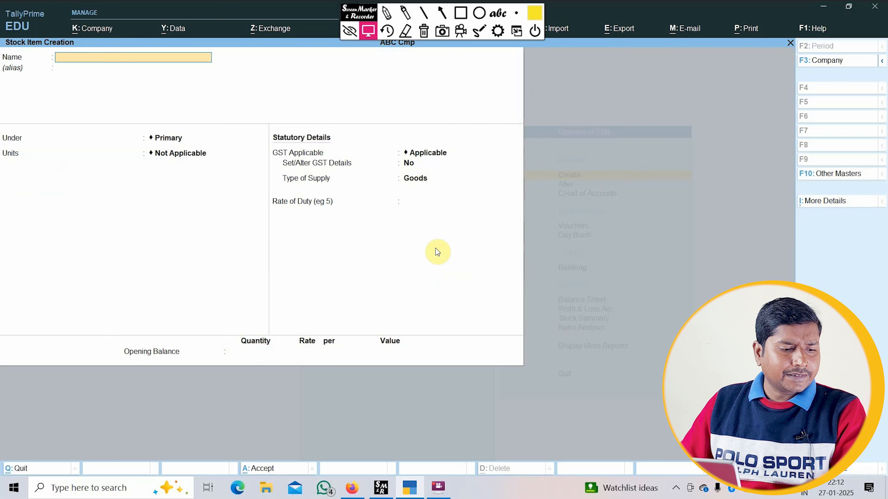
Start a new stock item named LDR Light Sensor under Primary, with a standard cost of 75 per Pc from 1-Apr-24
text(L)
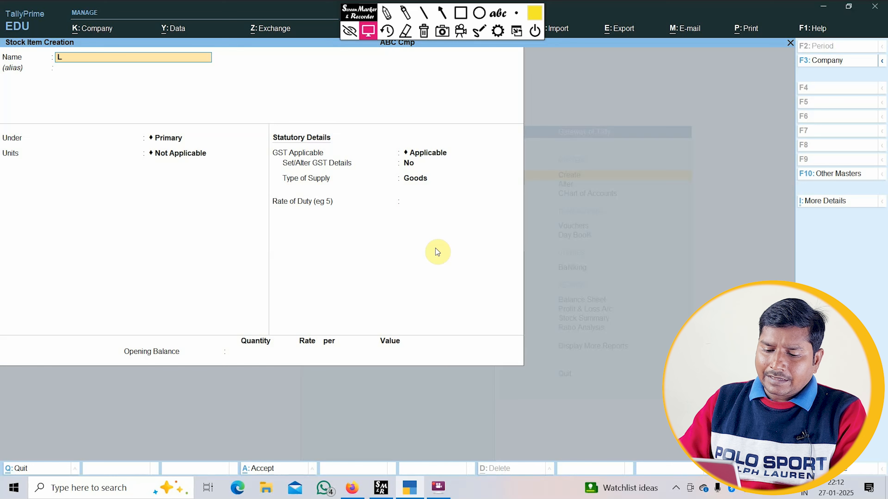
text(DR Lig)
text(75)
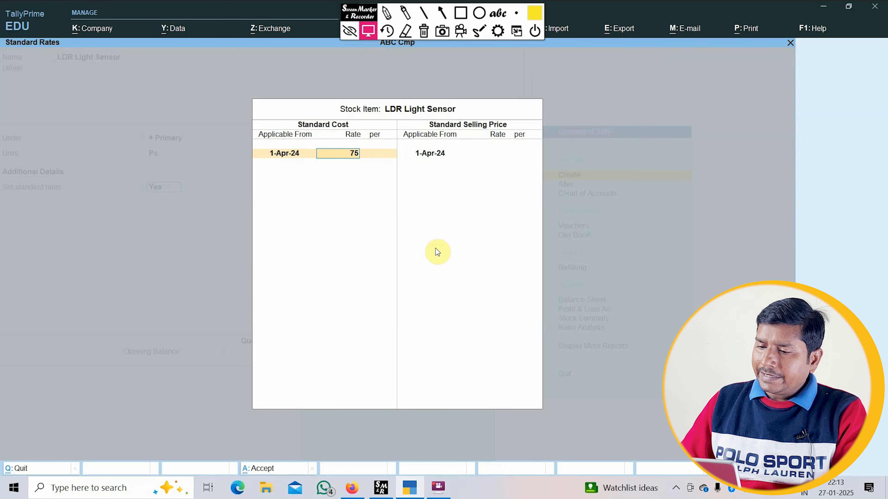
key(Return)
key(Return)
key(Return)
key(Return)
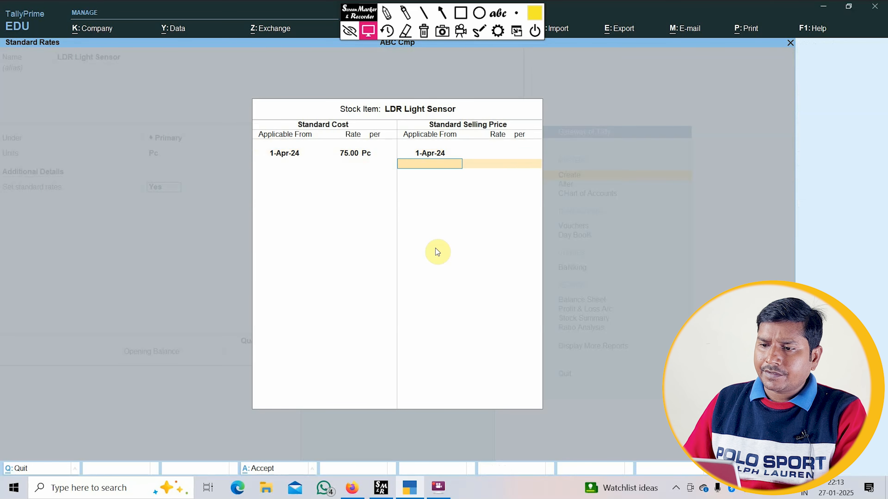
Enable GST details for LDR Light Sensor, calculated On Value, and set its taxability to Taxable
key(Return)
key(Return)
key(Return)
key(Return)
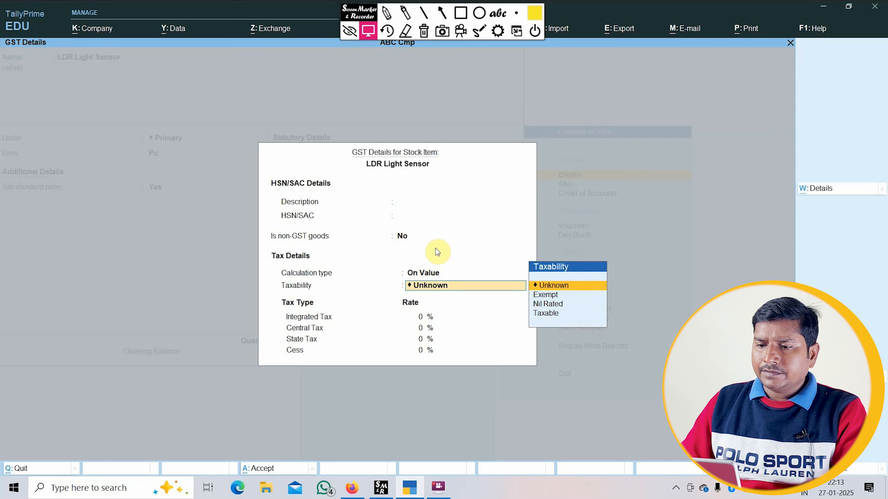
key(Down)
key(Down)
key(Down)
key(Return)
Set the integrated tax rate of LDR Light Sensor to 18% and save the stock item
text(18)
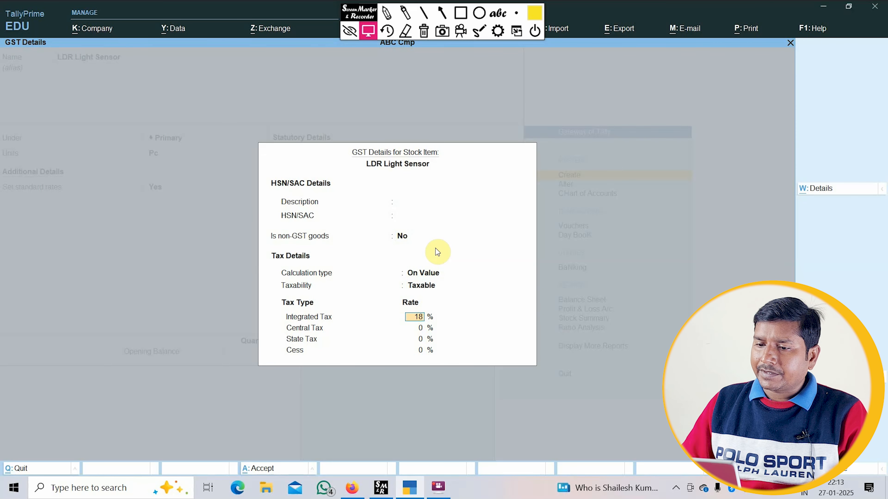
key(Return)
key(Return)
key(Return)
key(Return)
key(ctrl+a)
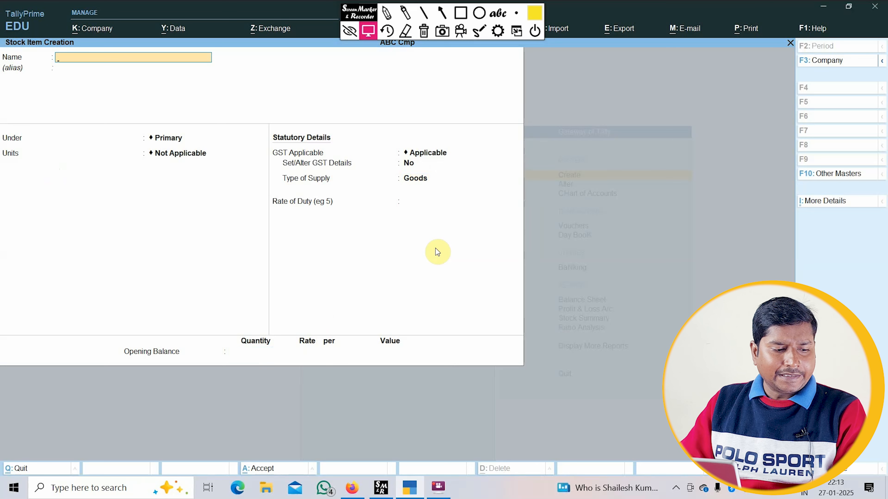
Start a new stock item named Indicator LED under Primary, with Pc as its unit
text(Indicator LED)
key(Return)
key(Return)
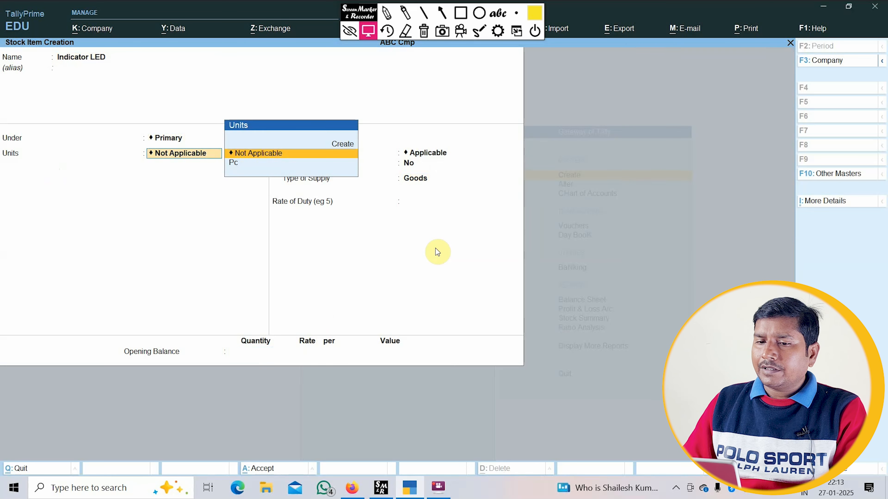
key(Down)
key(Return)
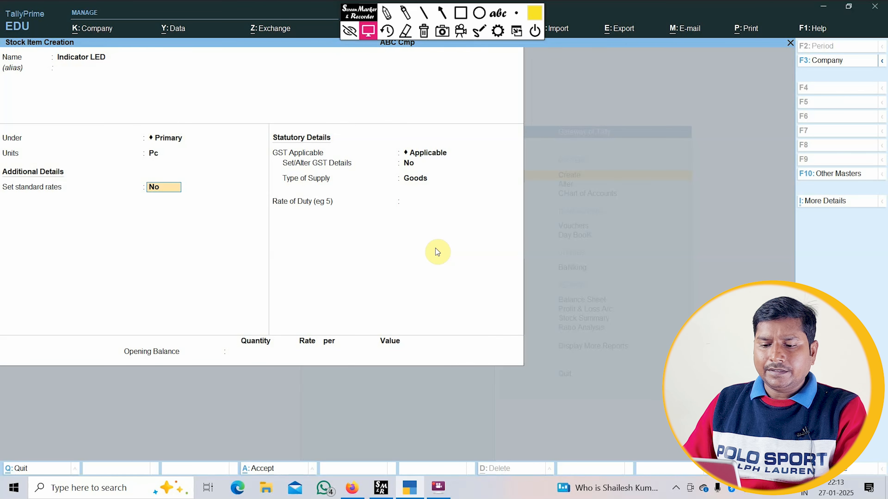
Enable standard rates for Indicator LED and set its standard cost to 2 per Pc from 1-Apr-24, leaving the selling price blank
key(y)
key(Return)
text(2)
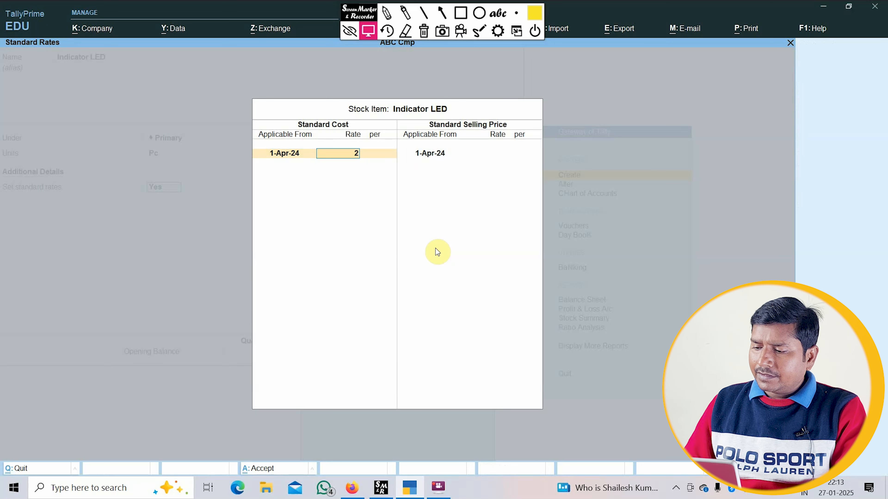
key(Return)
key(Return)
key(Return)
key(Return)
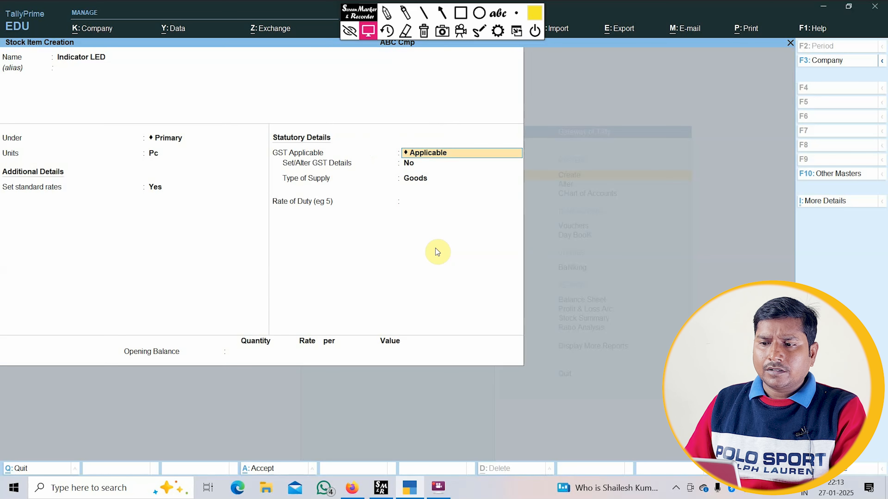
Enable GST details for Indicator LED, calculated On Value, and set its taxability to Taxable
key(Return)
key(Return)
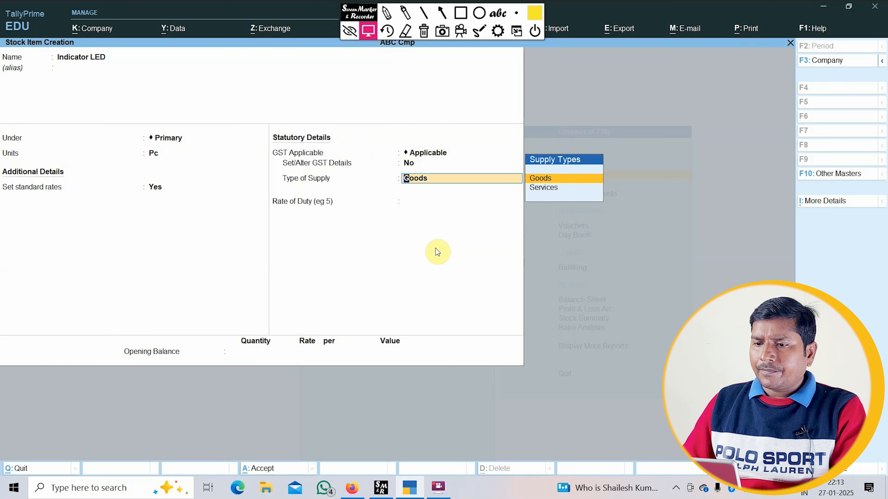
key(BackSpace)
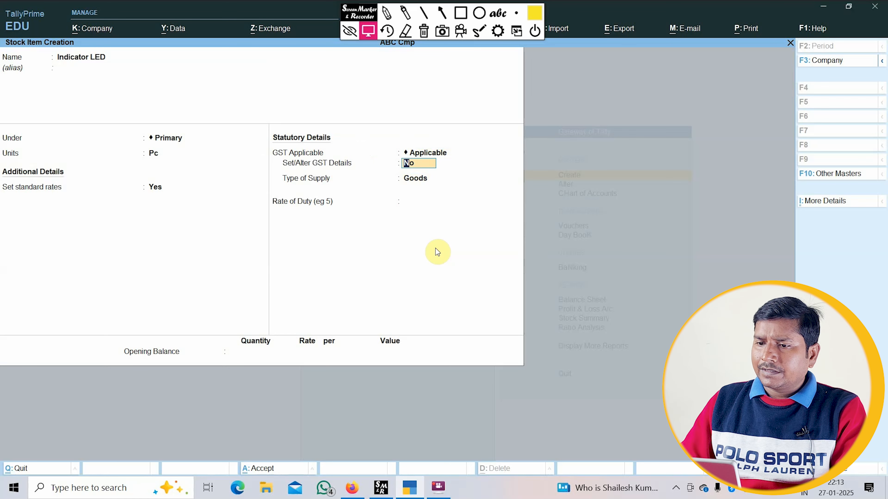
text(y)
key(Return)
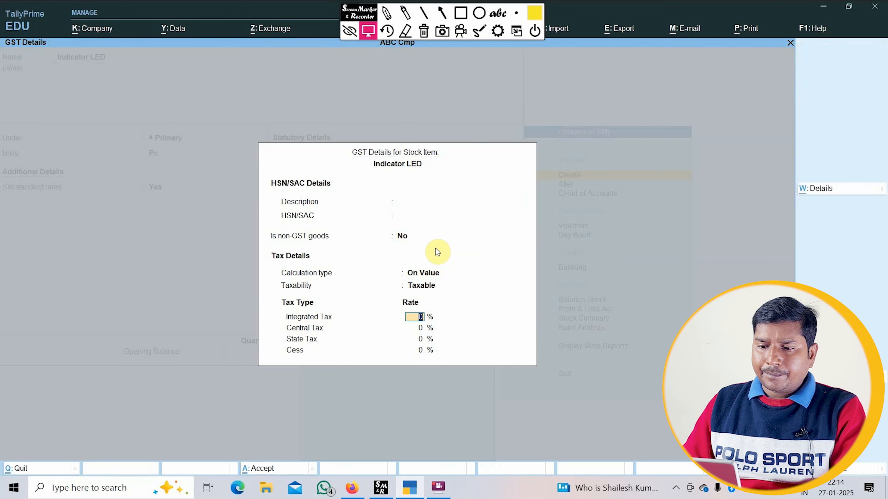
Set the integrated tax rate of Indicator LED to 12% and save the stock item
text(12)
key(Return)
key(Return)
key(Return)
key(Return)
key(ctrl+a)
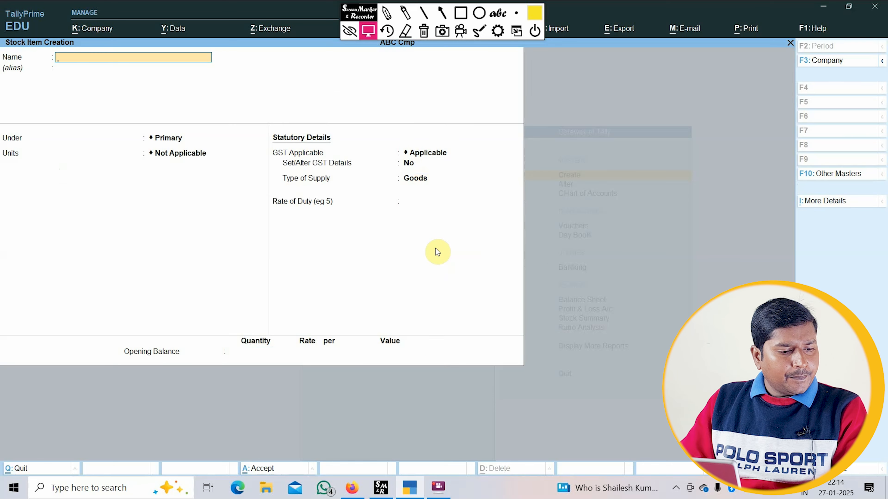
Start a new stock item named Power Cable under Primary, with Pc as its unit
text(Power Cable)
key(Return)
key(Return)
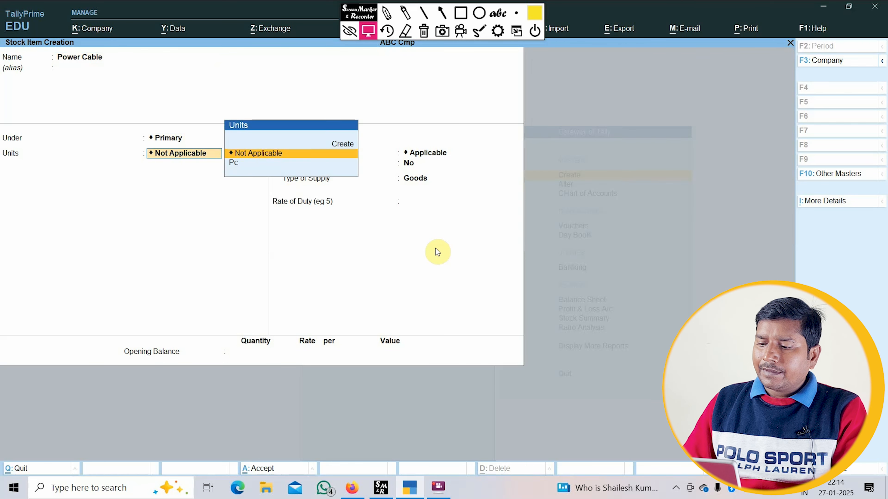
key(Down)
key(Return)
Enable standard rates for Power Cable and set its standard cost to 74 per Pc from 1-Apr-24, leaving the selling price blank
text(y)
key(Return)
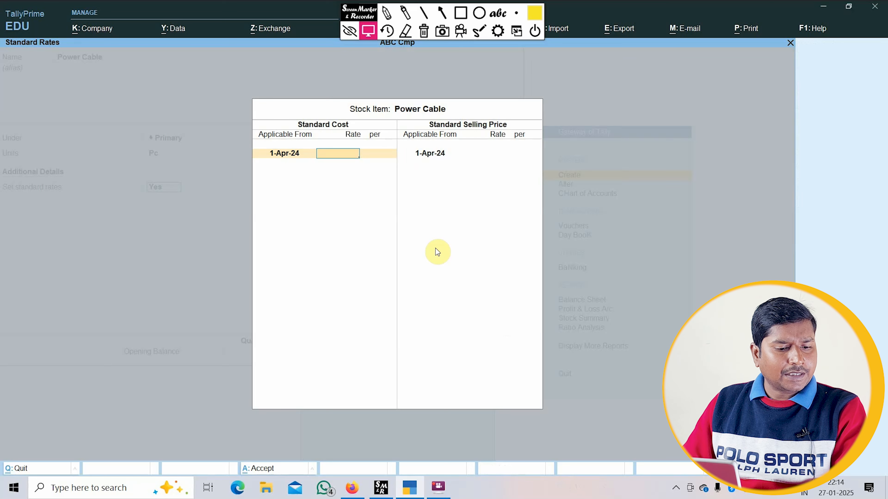
text(74)
key(Return)
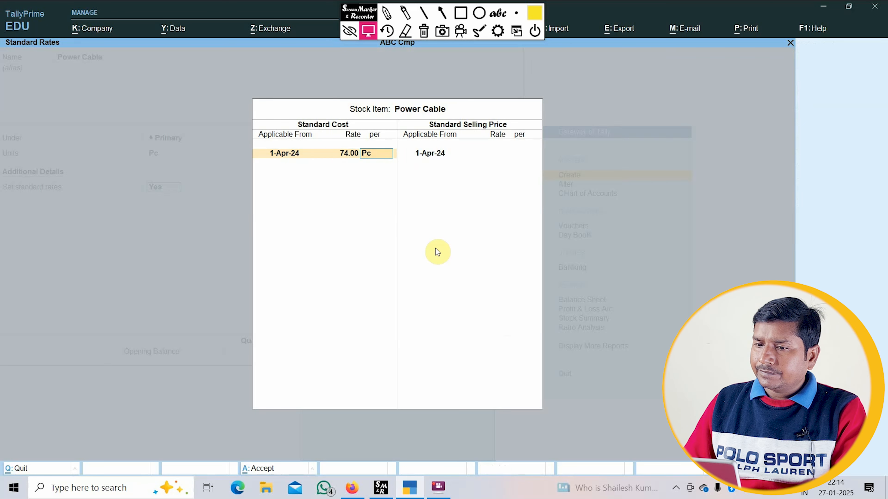
key(Return)
key(Return)
key(Return)
key(Return)
Enable GST details for Power Cable, calculated On Value with taxability Taxable, and save the stock item
key(Return)
text(y)
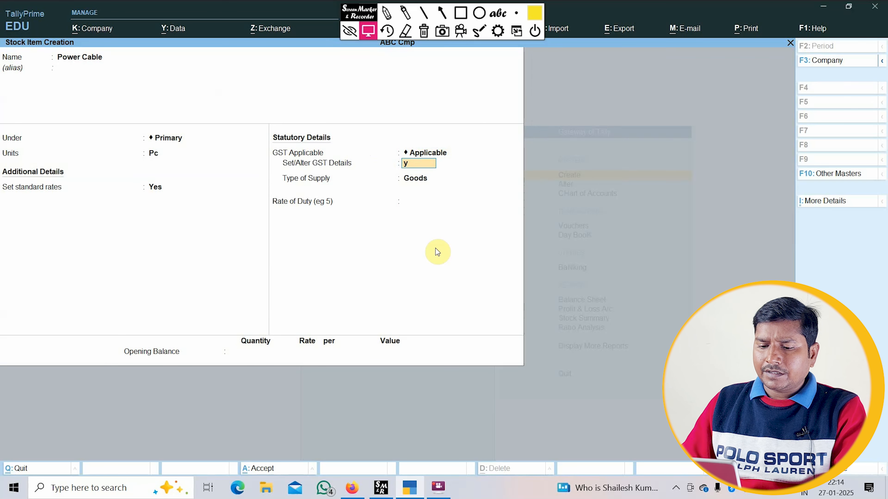
key(Return)
key(Return)
key(Return)
text(n)
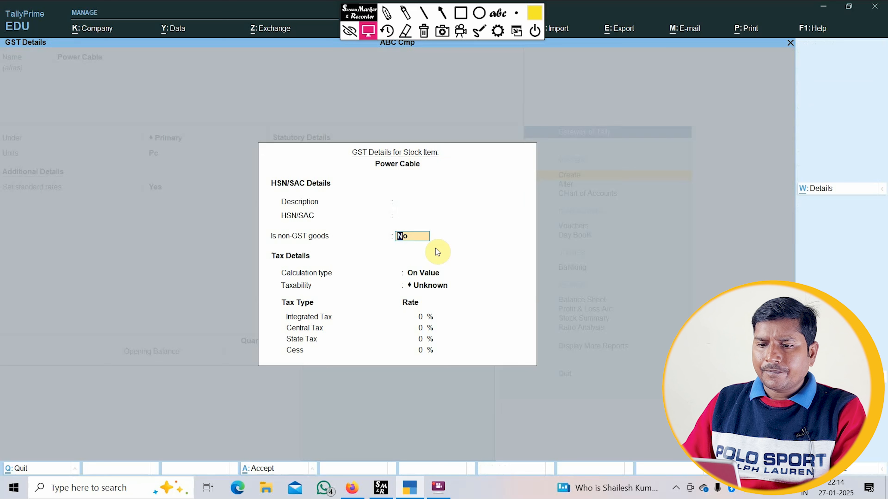
key(Return)
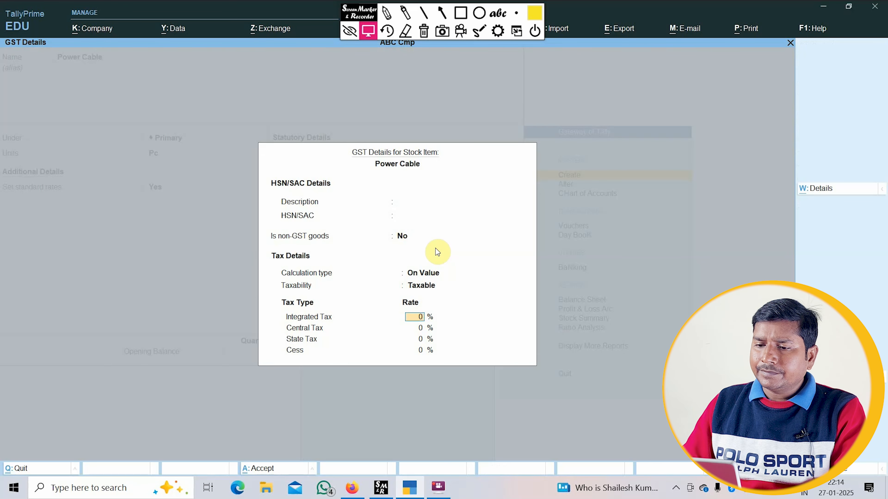
key(ctrl+a)
Start a stock item named Mother Board under Primary in Pc, with a standard cost of 450 per Pc from 1-Apr-24 and no selling price
text(Mo)
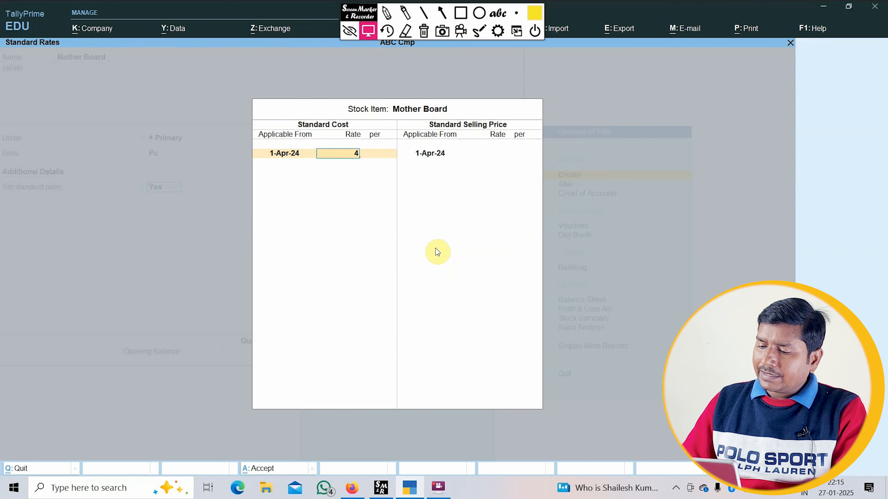
text(50)
key(Return)
key(Return)
key(Return)
key(Return)
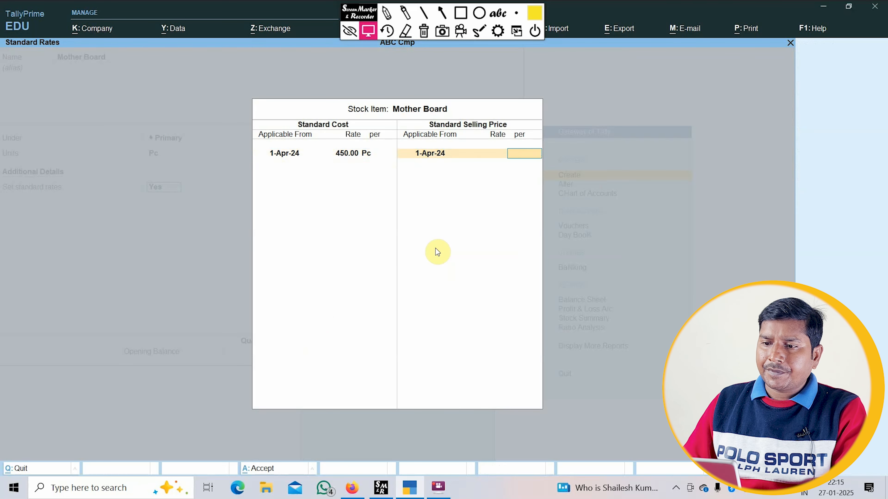
key(Return)
key(Return)
Enable GST details for Mother Board, calculated On Value, and set its taxability to Taxable
key(Return)
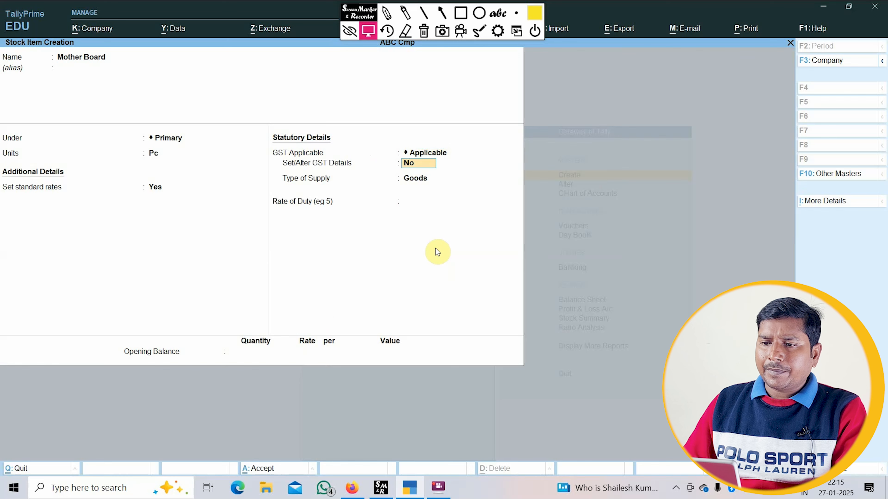
key(y)
key(Return)
key(Return)
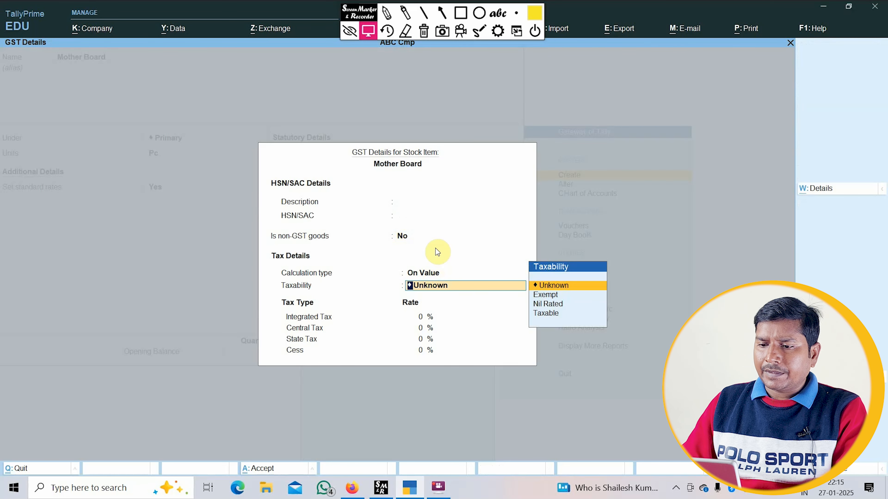
key(Down)
key(Down)
key(Down)
key(Return)
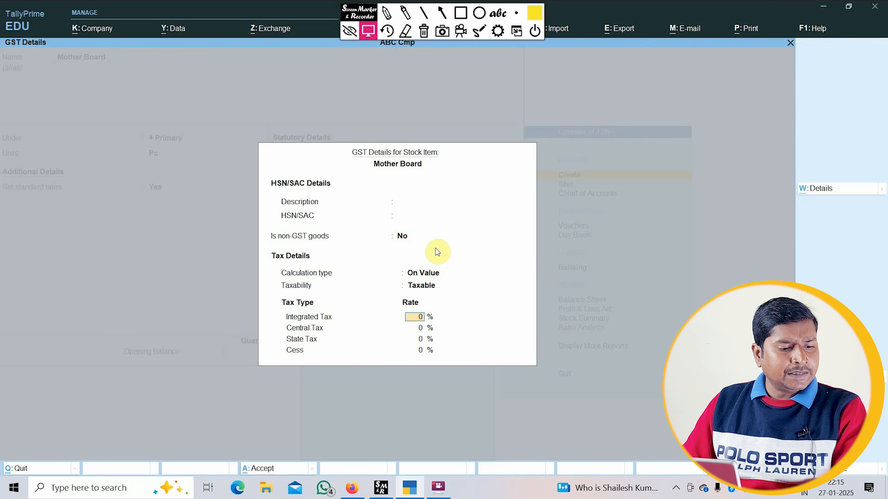
Set the integrated tax rate of Mother Board to 18% and save the stock item
text(18)
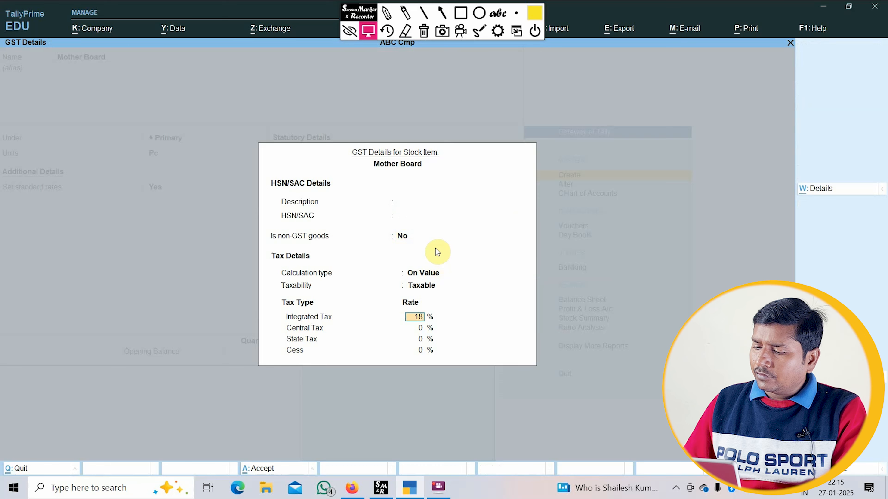
key(Return)
key(Return)
key(Return)
key(Return)
key(ctrl+a)
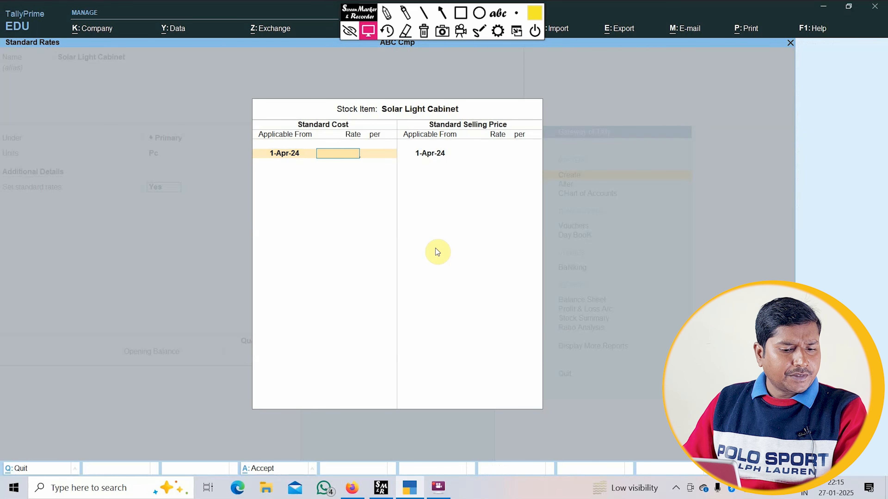
Set the standard cost of the Solar Light Cabinet stock item to 120 from 1-Apr-24
text(120)
key(Return)
key(Return)
key(Return)
key(Return)
key(Return)
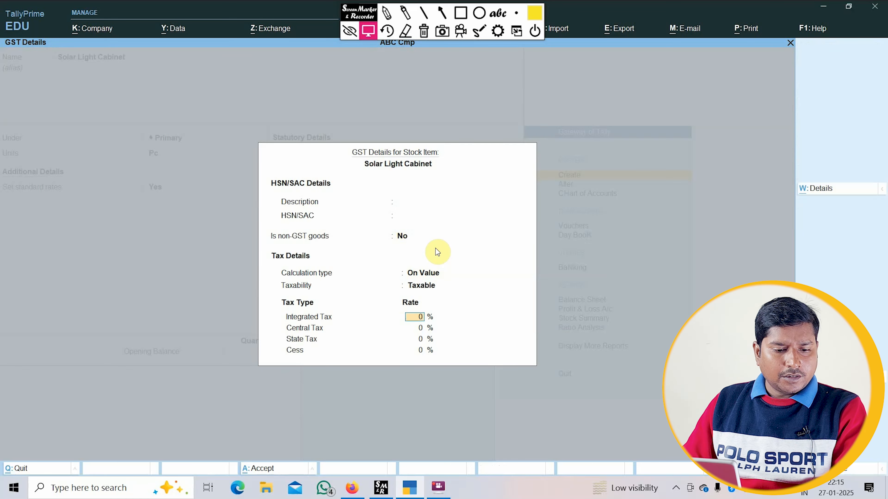
Complete the taxable GST details of Solar Light Cabinet and save the stock item
key(Return)
key(Return)
key(Return)
key(Return)
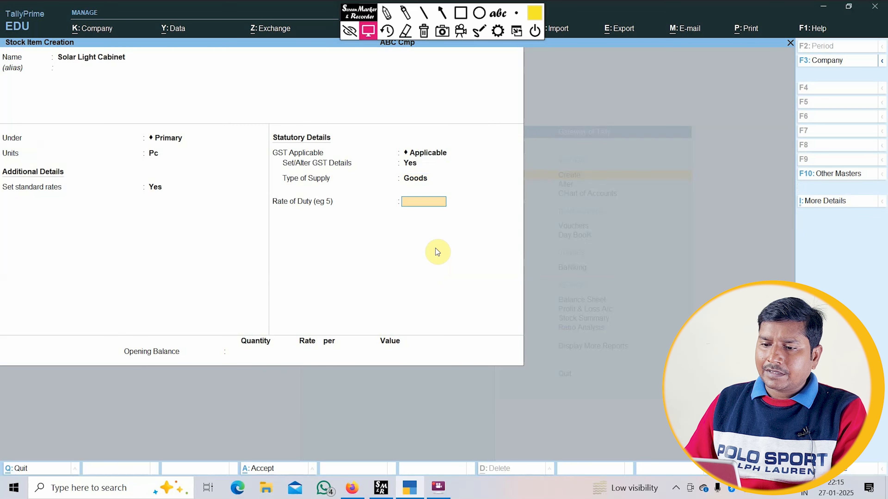
key(Return)
Start a new stock item named Screw under Primary, with Pc as its unit, and enable its standard rates
text(Sc)
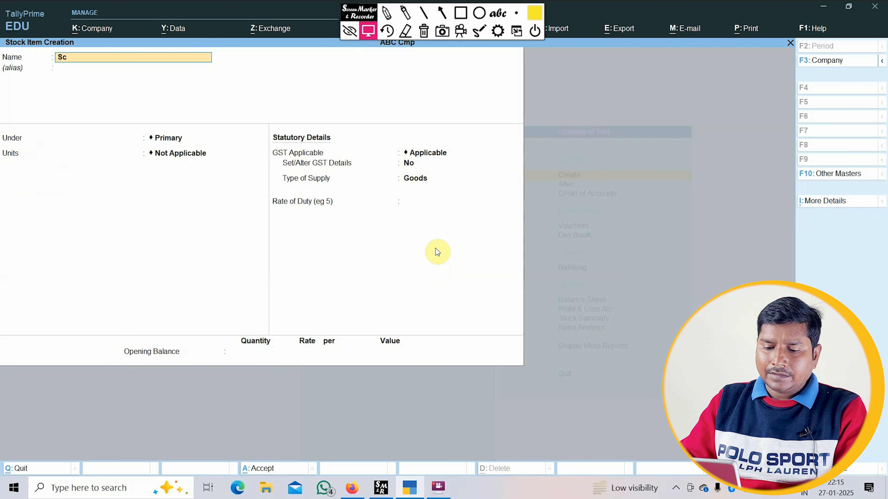
text(rew)
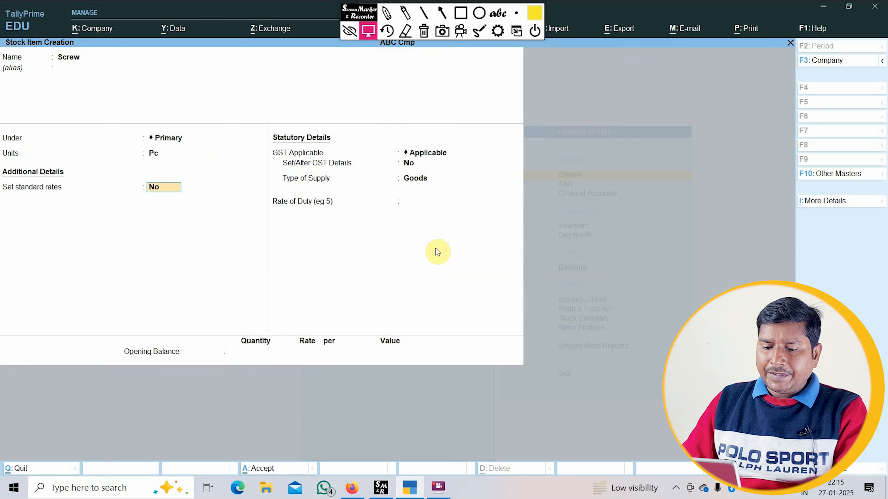
text(y)
key(Return)
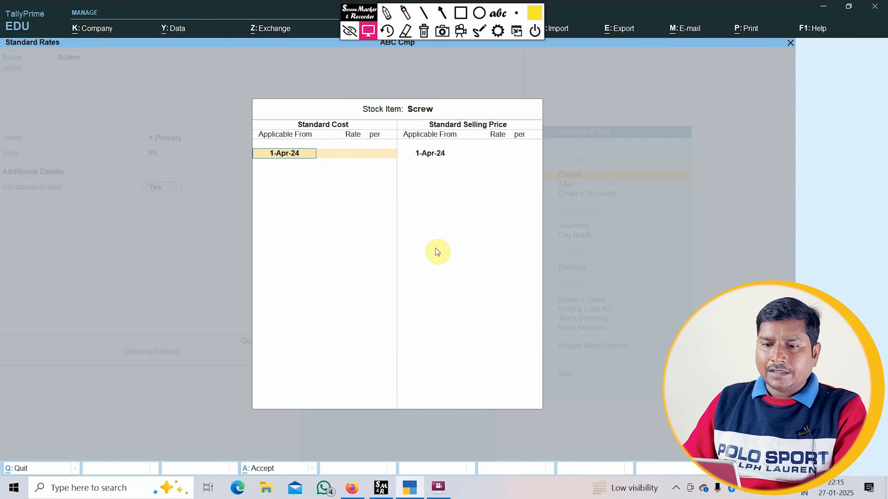
Complete the standard cost and selling price entries for Screw, applicable from 1-Apr-24
key(Return)
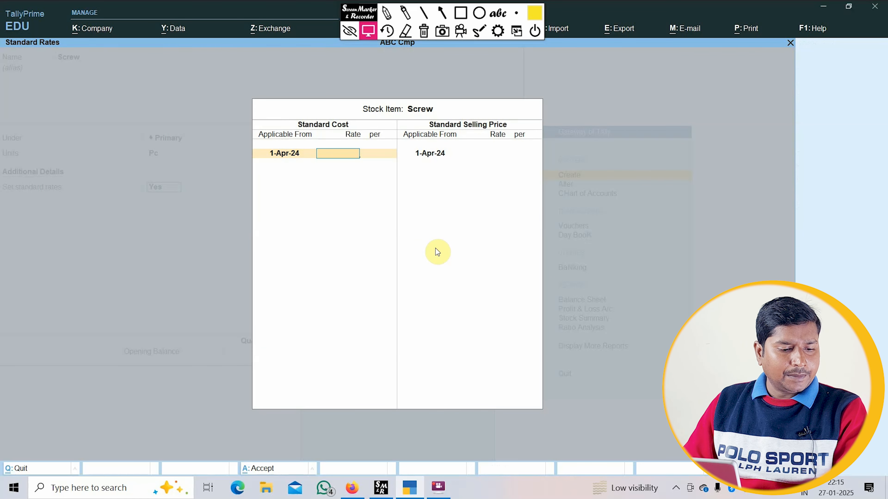
key(Return)
key(Return)
key(Return)
key(Return)
key(Return)
key(Return)
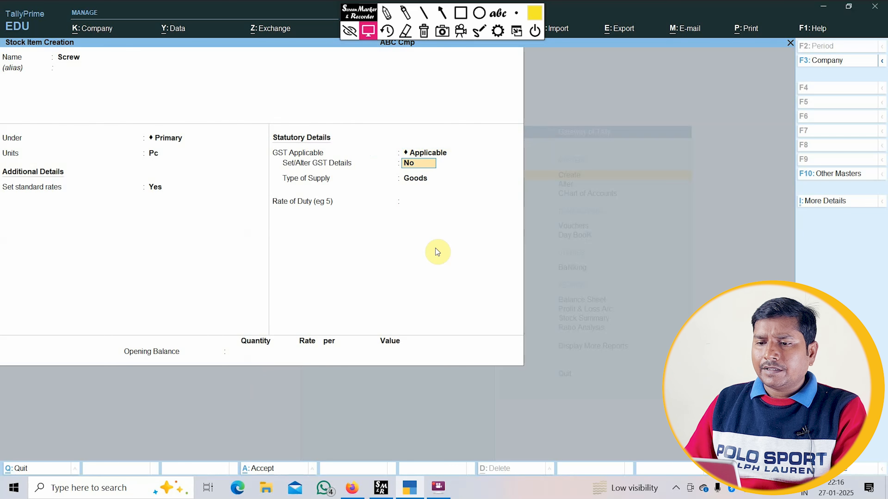
Enable GST details for Screw, calculated On Value, and set its taxability to Taxable
key(y)
key(Return)
key(Return)
key(Return)
key(Down)
key(Down)
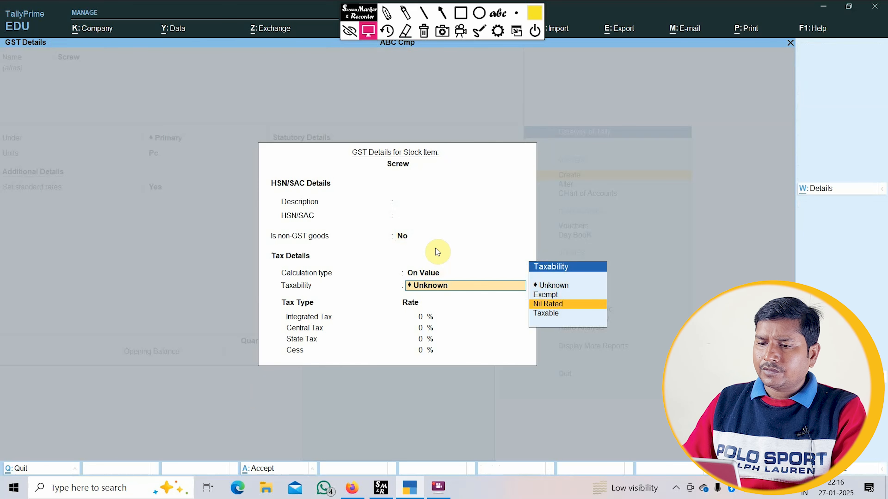
key(Down)
key(Return)
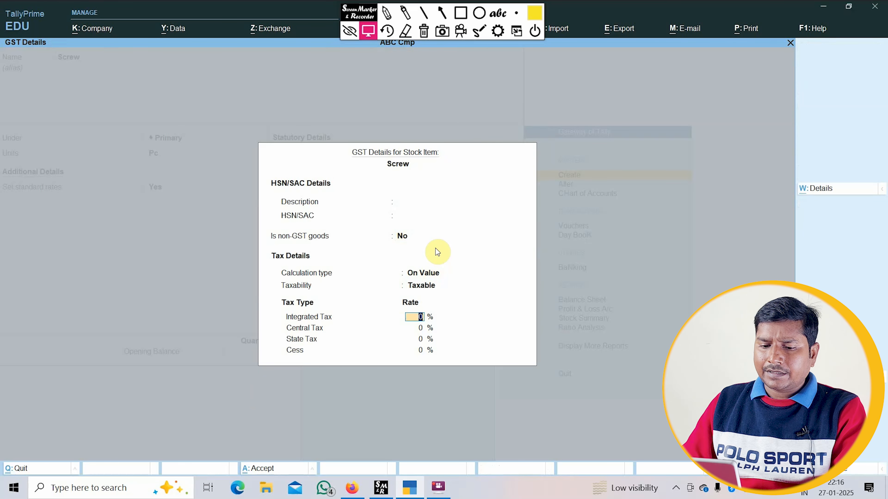
Set the integrated tax rate of Screw to 5% and save the stock item without an opening balance
text(5)
key(Return)
key(Return)
key(Return)
key(Return)
key(Return)
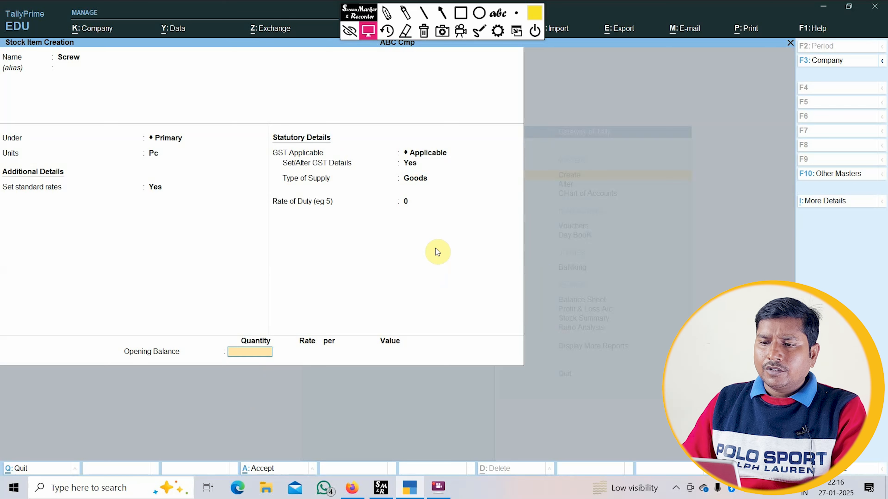
key(Return)
key(Return)
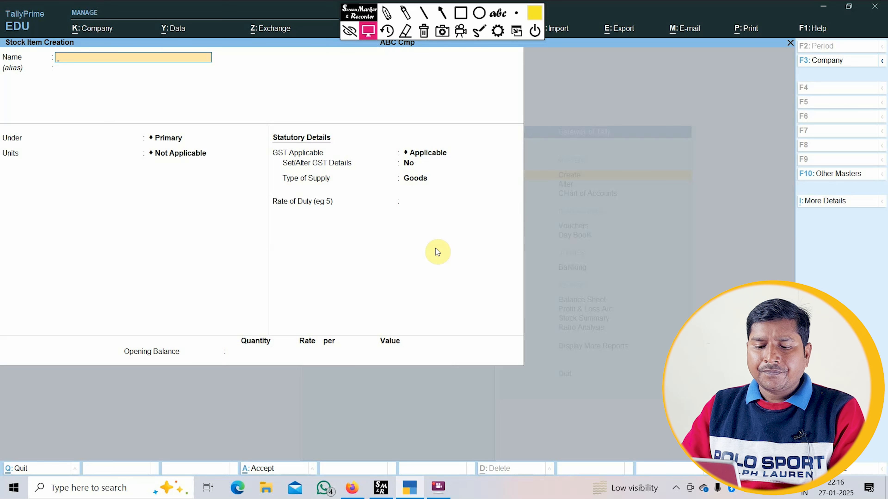
Start a new stock item named Sun Solar Light S13 under Primary, with Pc as its unit
text(SUn)
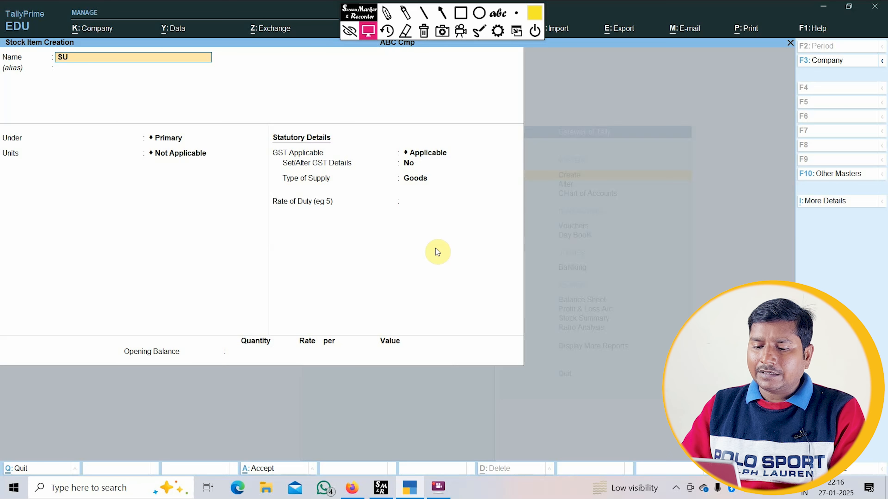
key(BackSpace)
key(BackSpace)
text(un Solar Light S13)
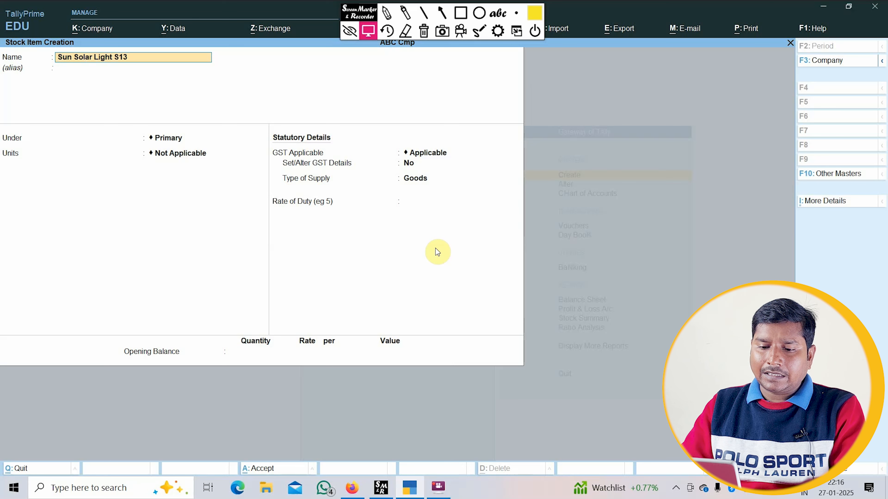
key(Return)
key(Return)
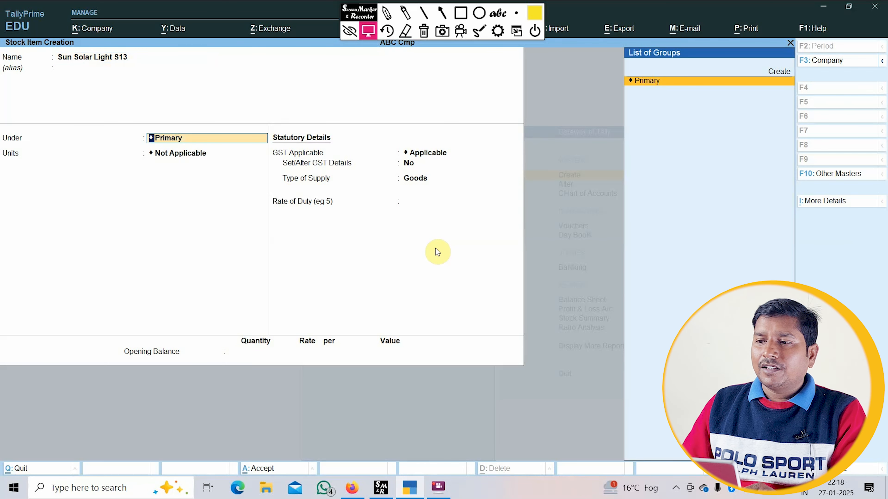
key(Return)
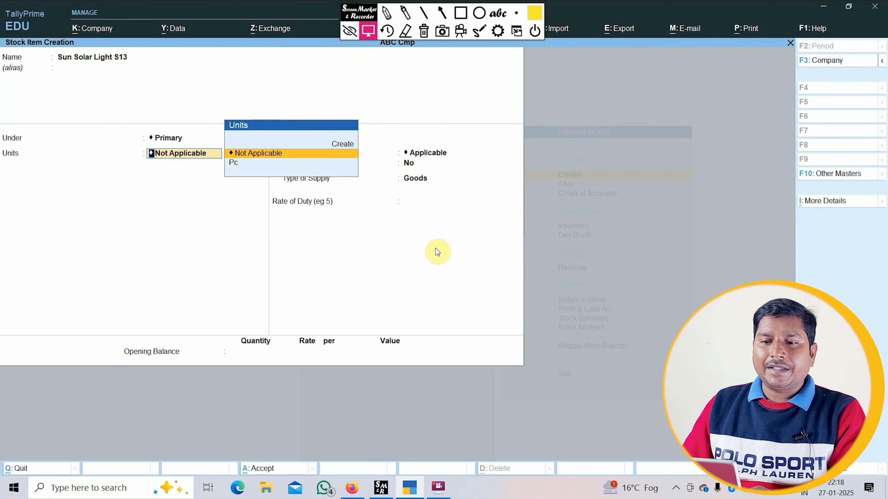
key(Down)
key(Return)
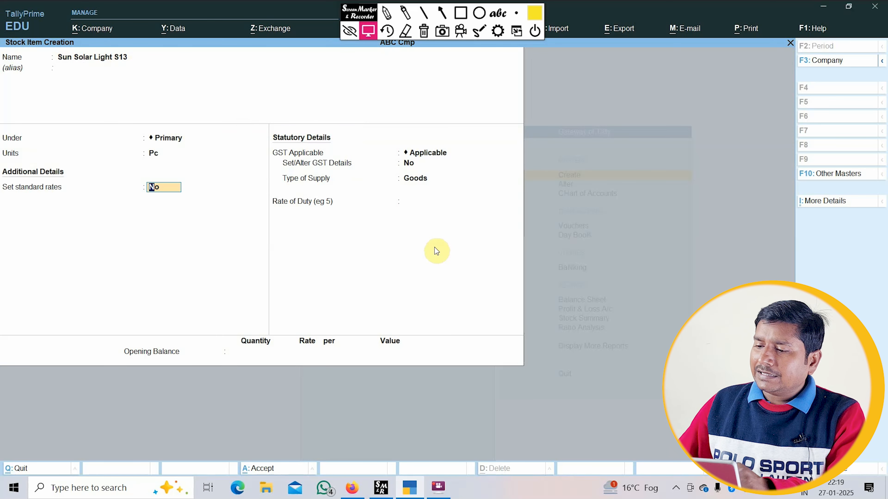
Enable the Set Components List (Bill of Materials) option in the stock item configuration and accept the settings
key(F12)
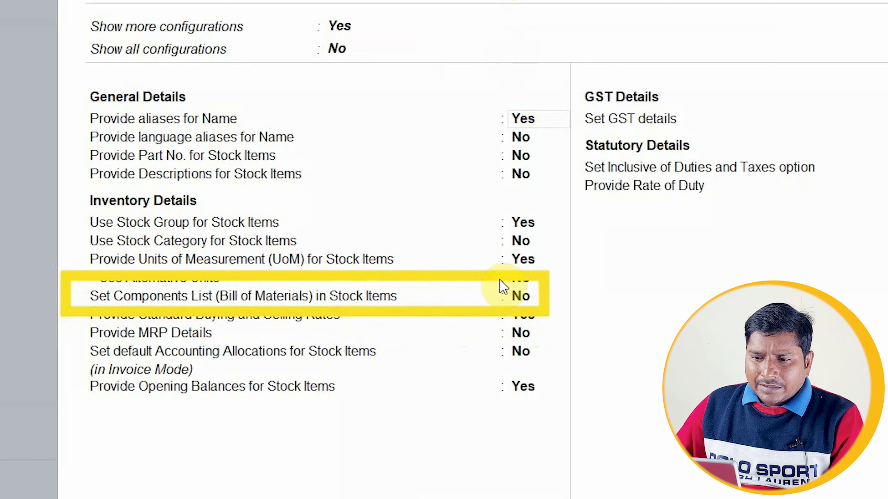
click(524, 297)
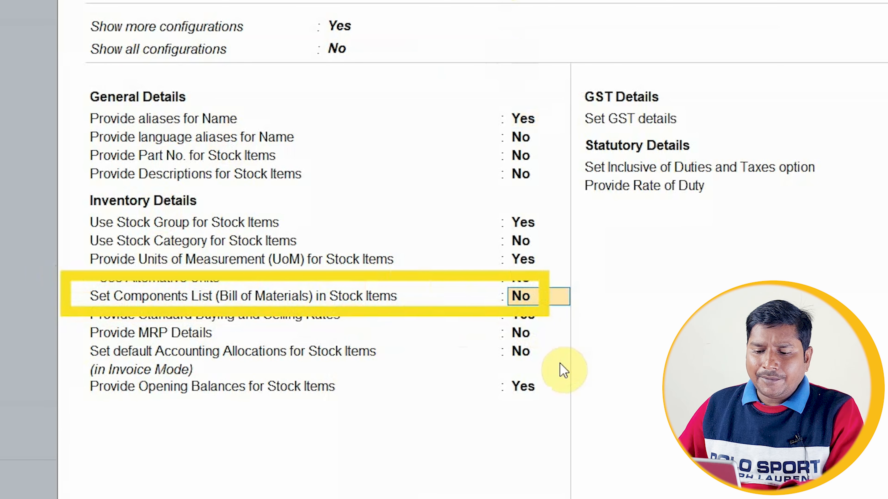
text(y)
key(Return)
key(ctrl+a)
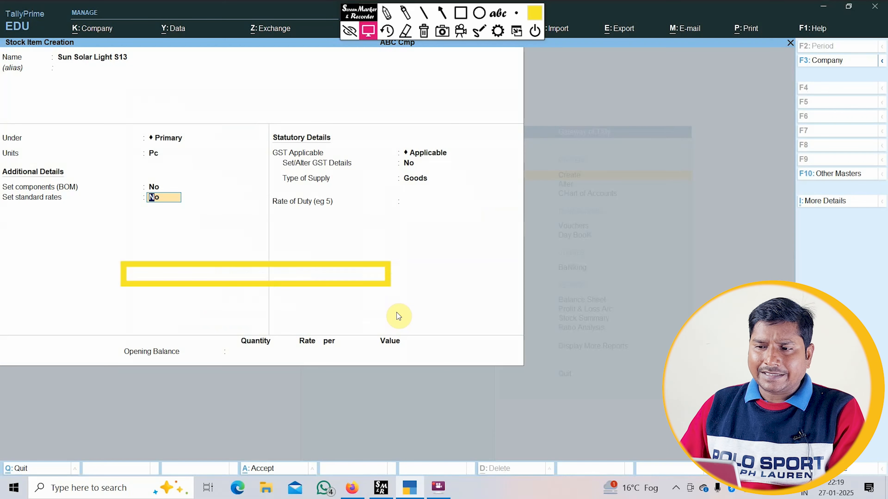
Set components (BOM) to Yes for Sun Solar Light S13, naming the BOM Solar Light with a unit of manufacture of 1 Pc
click(155, 187)
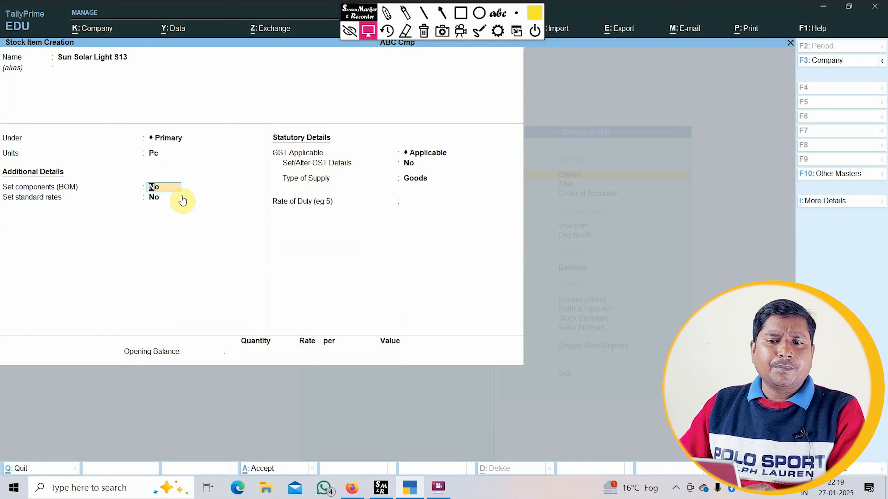
text(y)
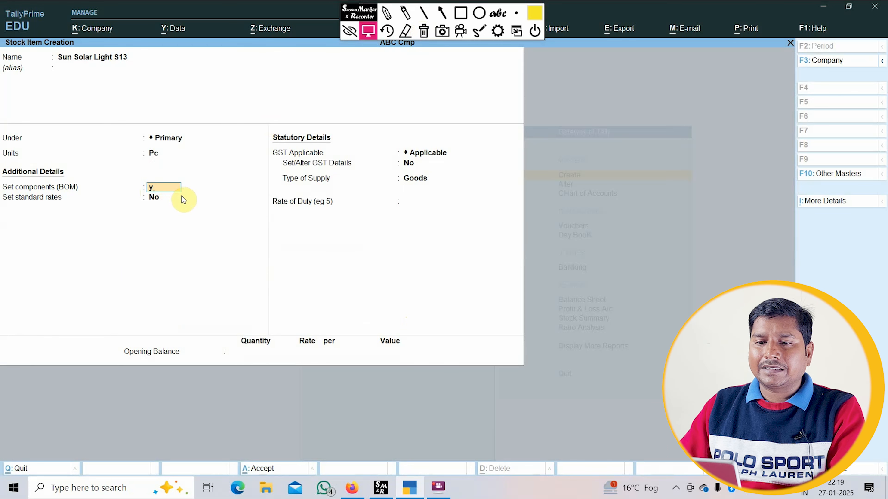
key(Return)
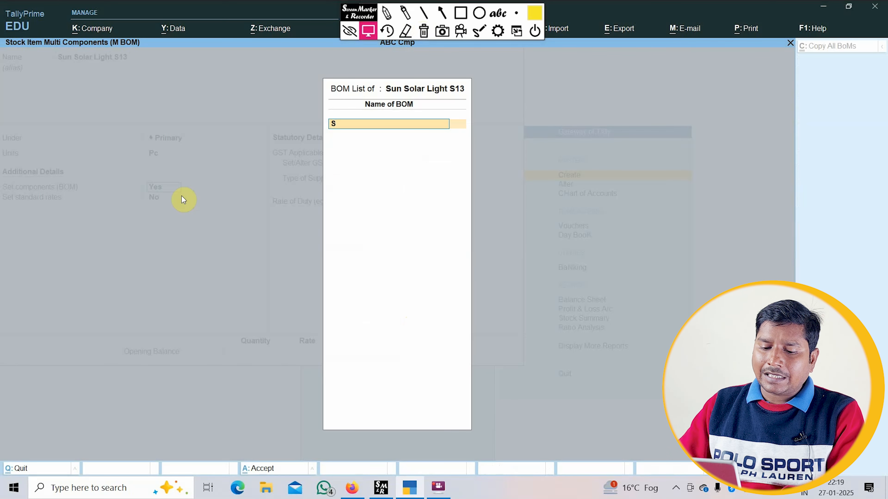
text(olar Light)
key(Return)
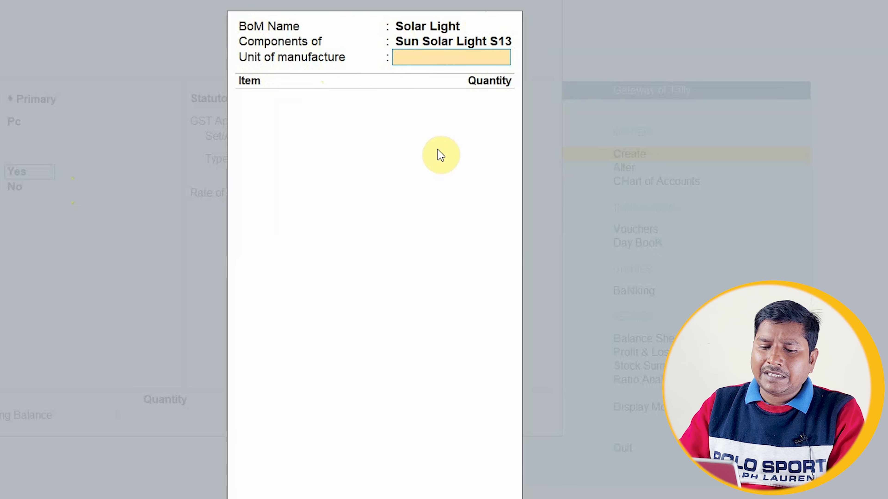
text(1)
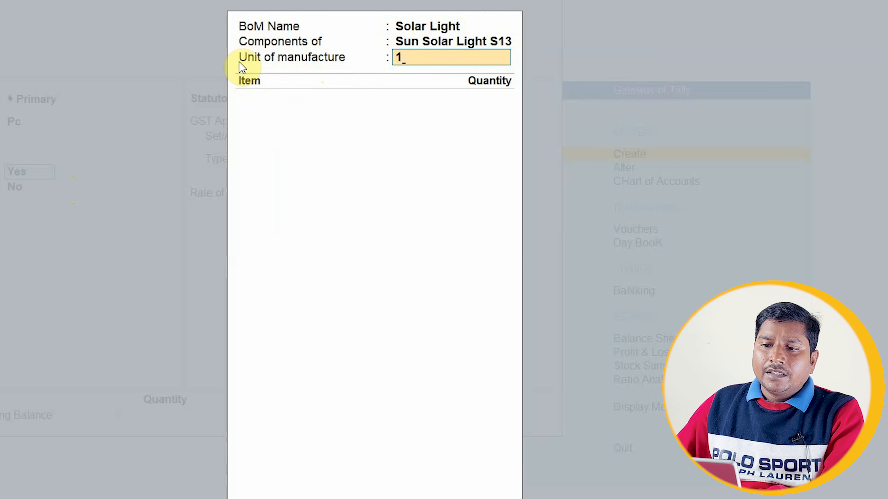
key(Return)
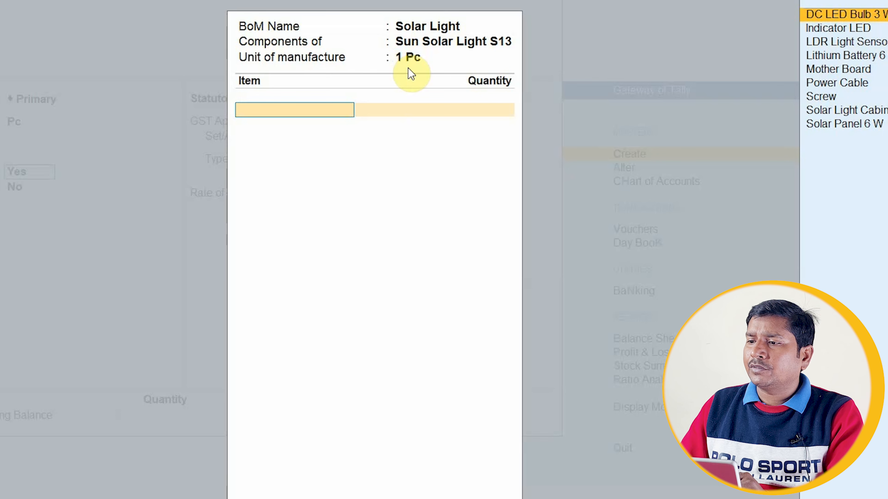
Add DC LED Bulb 3 W with quantity 1 Pc and Indicator LED with quantity 2 Pc to the Solar Light BOM
key(Return)
text(1)
key(Return)
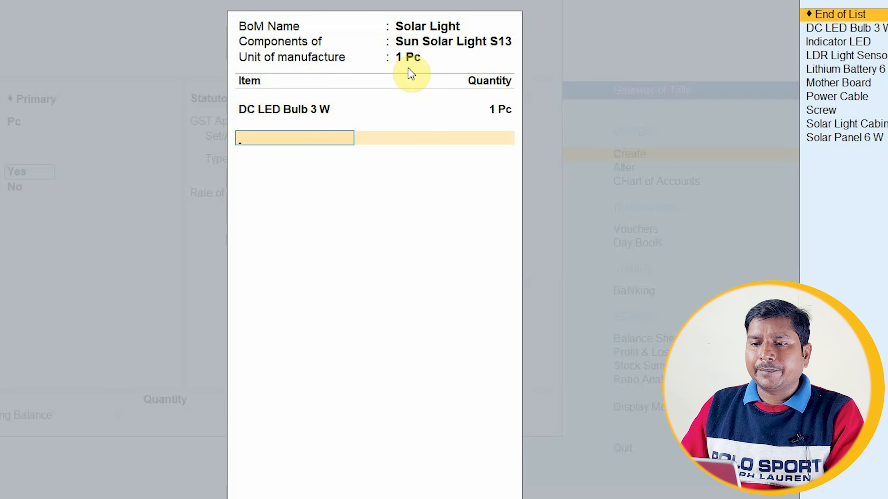
key(Down)
key(Down)
key(Return)
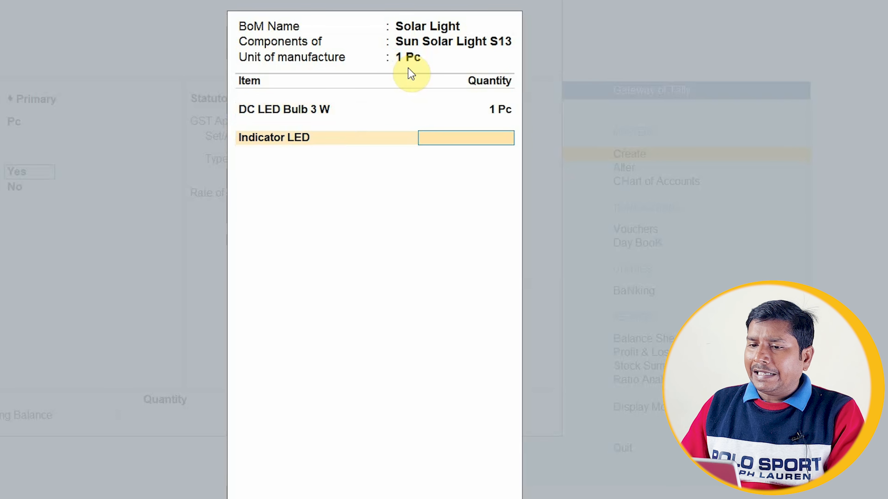
text(2)
key(Return)
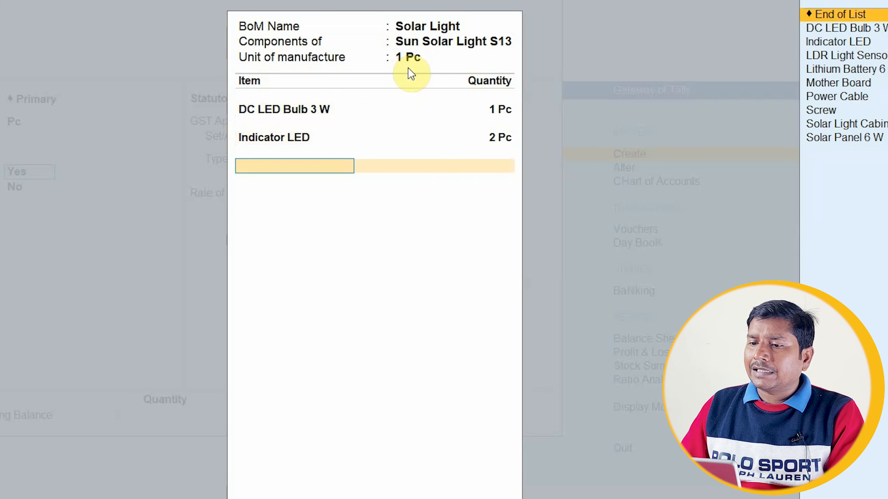
Add LDR Light Sensor to the Solar Light BOM with a quantity of 1 Pc
key(Down)
key(Down)
key(Down)
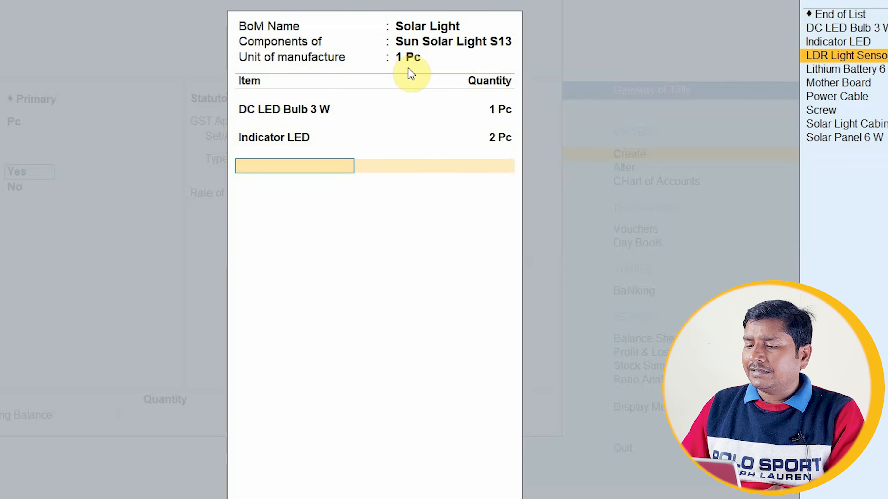
key(Return)
text(1)
key(Return)
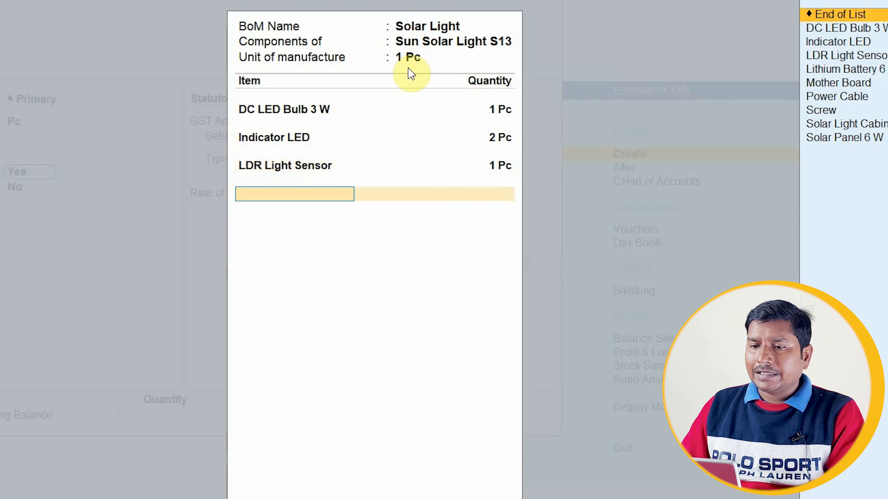
Add Lithium Battery 6 W as a BOM component with a quantity of 1 Pc
key(Down)
key(Down)
key(Down)
key(Down)
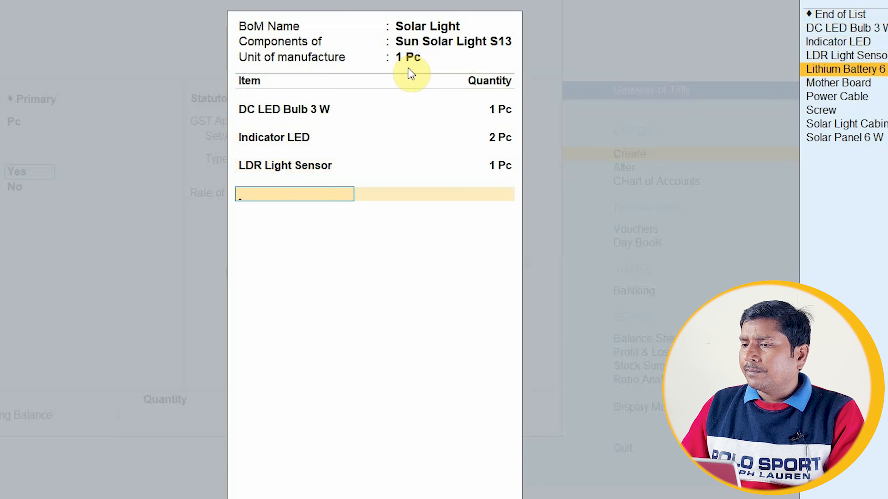
key(Return)
text(1)
key(Return)
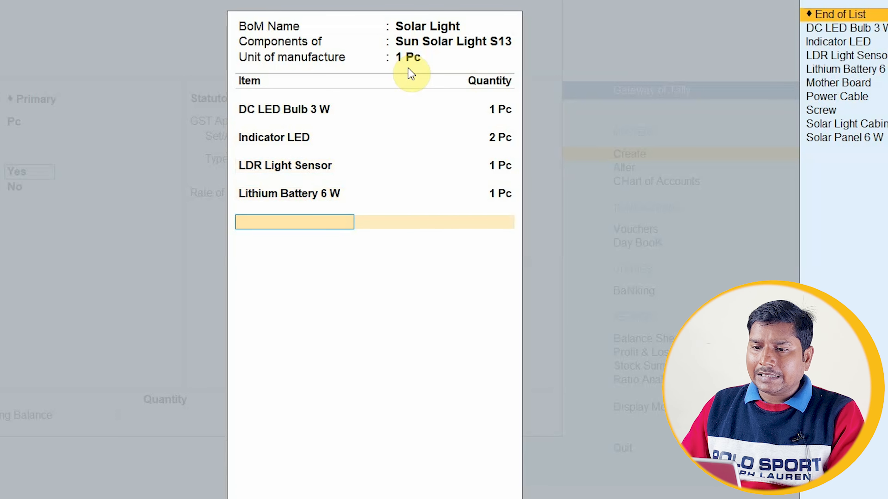
Add Mother Board to the component list with a quantity of 1 Pc
key(Down)
key(Down)
key(Down)
key(Down)
key(Down)
key(Return)
text(1)
key(Return)
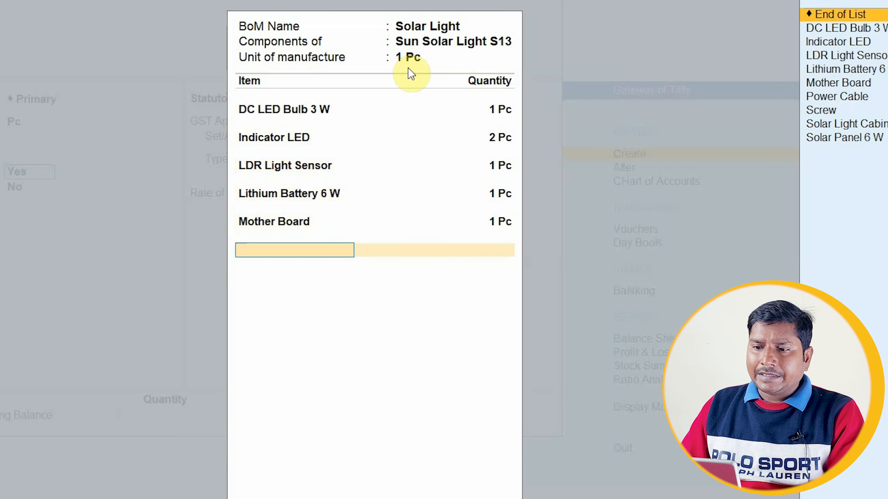
Add Power Cable to the component list with a quantity of 1 Pc
key(Down)
key(Down)
key(Down)
key(Down)
key(Down)
key(Down)
key(Return)
text(1)
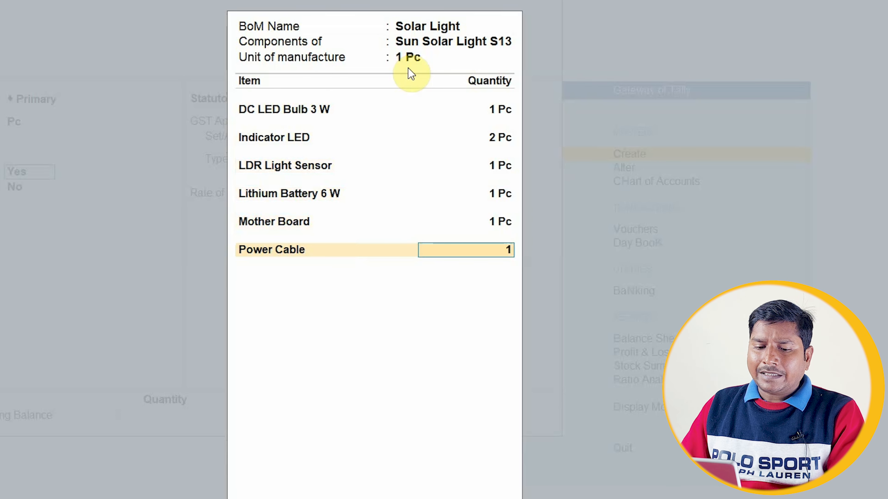
key(Return)
Add Screw to the Solar Light BOM with a quantity of 6 Pc
key(Down)
key(Down)
key(Down)
key(Down)
key(Down)
key(Down)
key(Down)
key(Return)
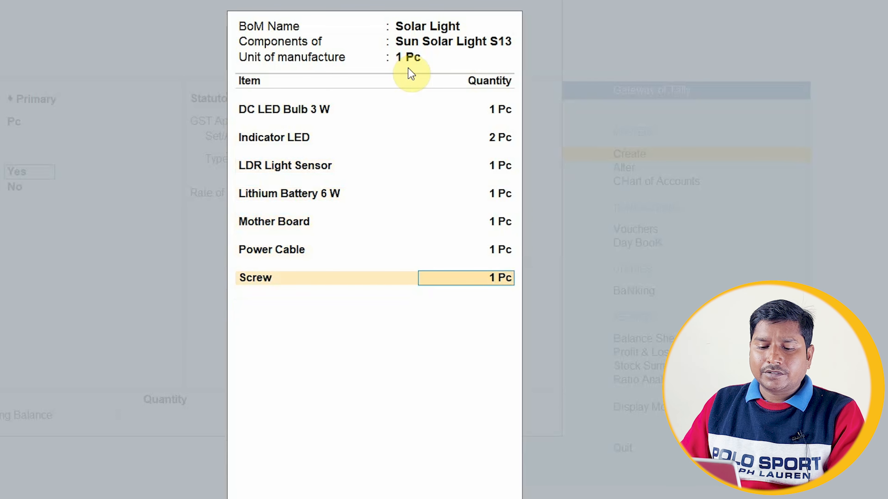
text(6)
key(Return)
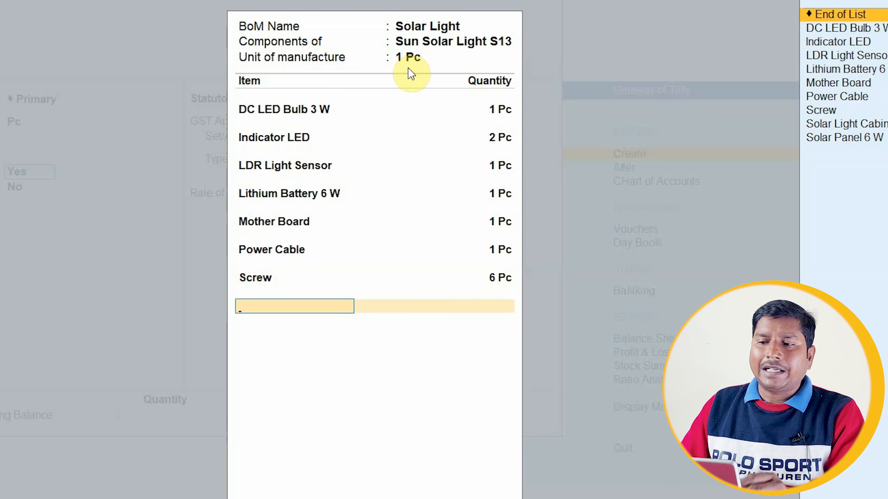
Add Solar Light Cabinet to the Solar Light BOM with a quantity of 1 Pc
key(Down)
key(Down)
key(Down)
key(Down)
key(Down)
key(Down)
key(Down)
key(Down)
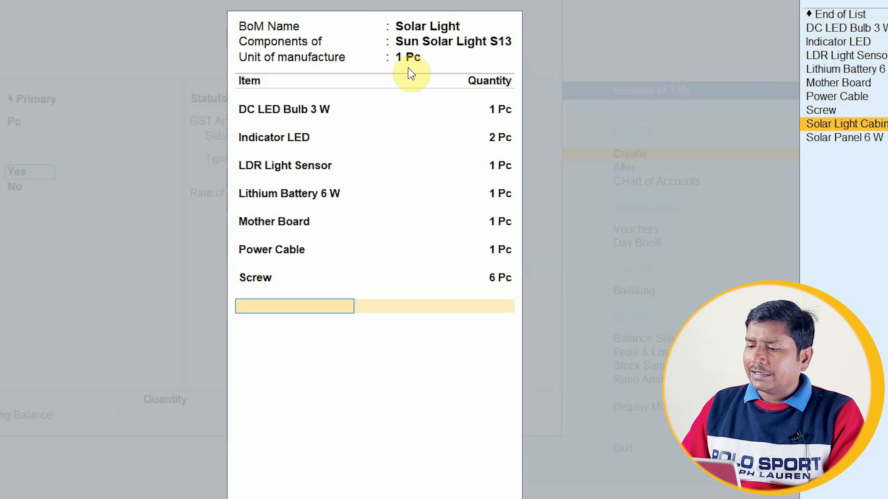
key(Return)
text(1)
key(Return)
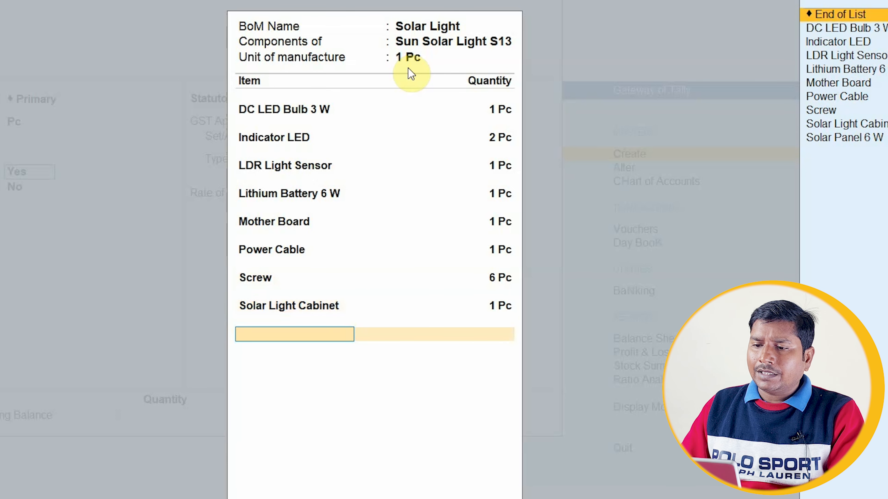
Add Solar Panel 6 W with quantity 1 Pc as the last component, and finish the BOM list without adding another BOM
key(Down)
key(Down)
key(Down)
key(Down)
key(Down)
key(Down)
key(Down)
key(Down)
key(Down)
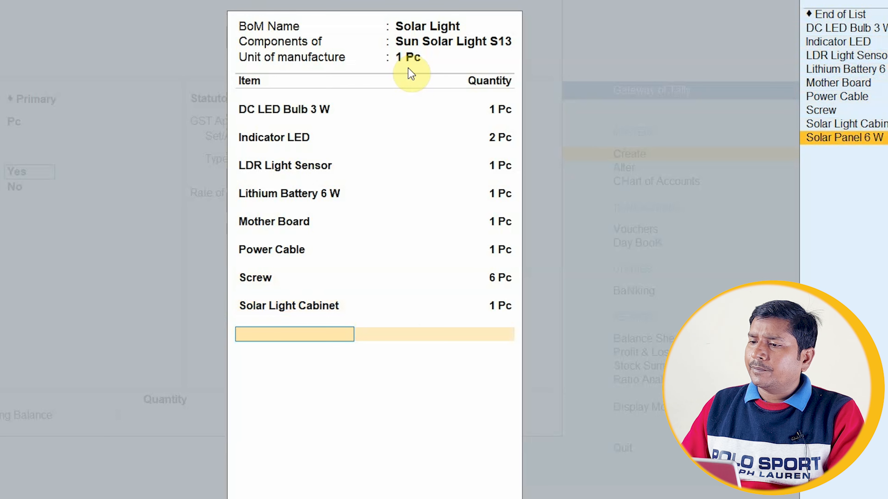
key(Return)
text(1)
key(Return)
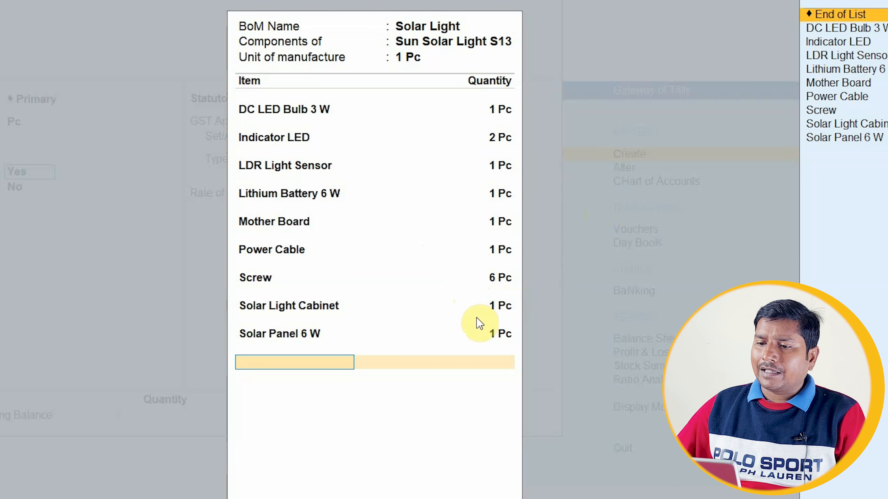
key(Return)
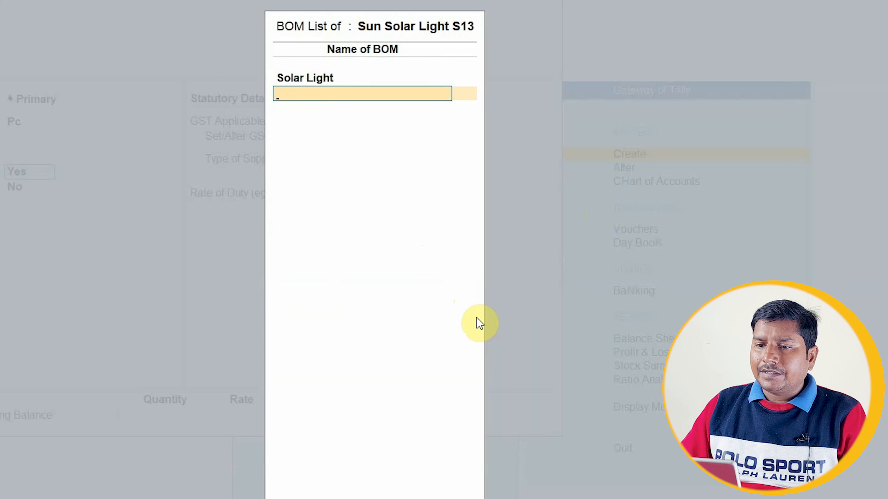
key(Return)
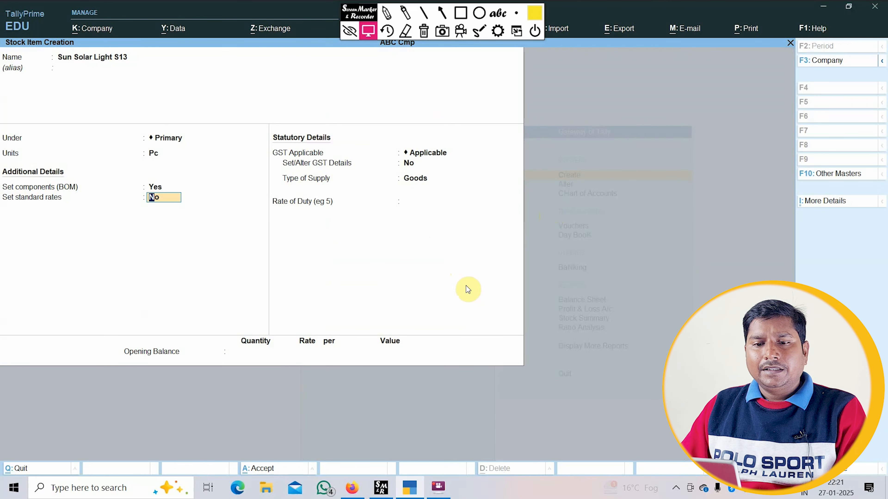
Leave standard rates off and enable GST details for Sun Solar Light S13, calculated On Value with taxability Taxable
key(Return)
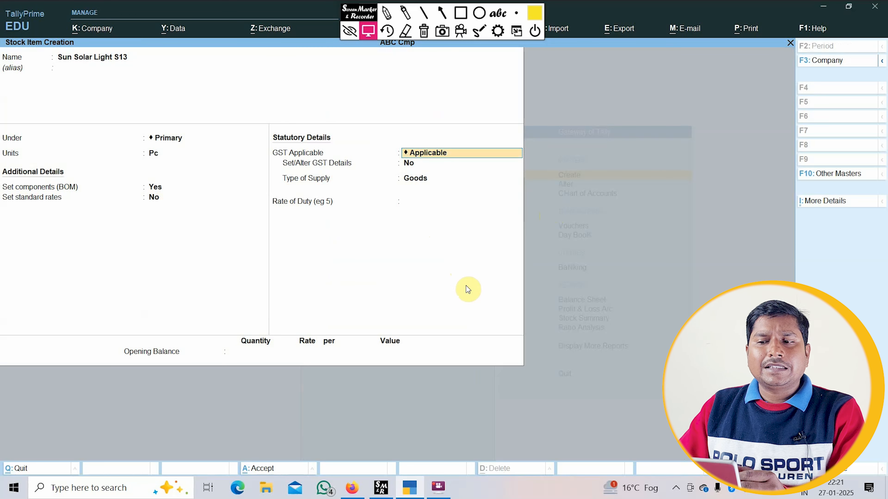
key(Return)
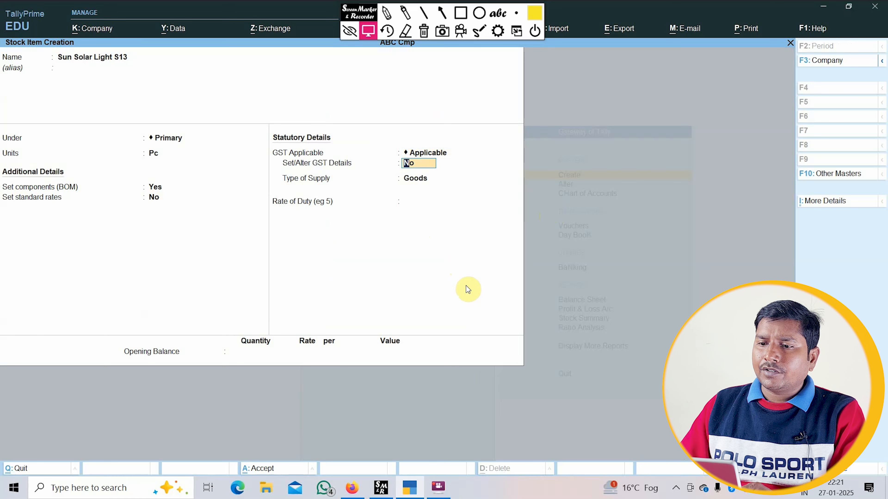
text(y)
key(Return)
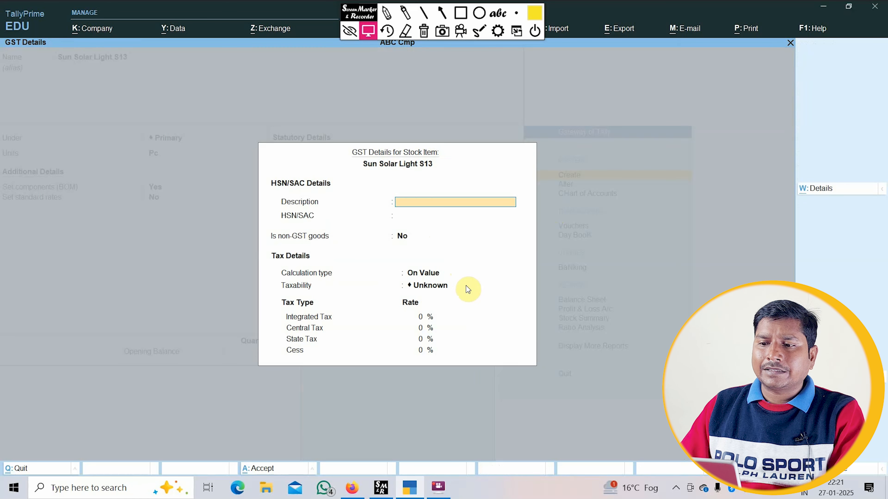
key(Return)
key(Return)
key(Return)
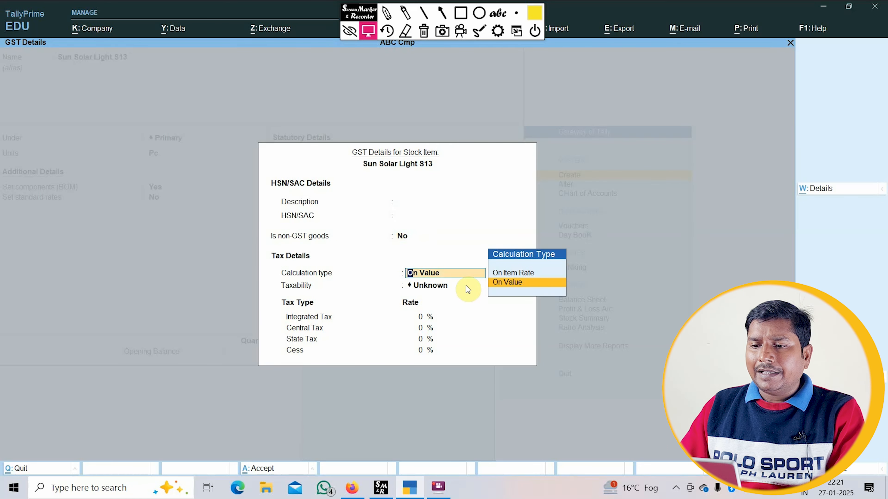
key(Return)
key(Down)
key(Down)
key(Down)
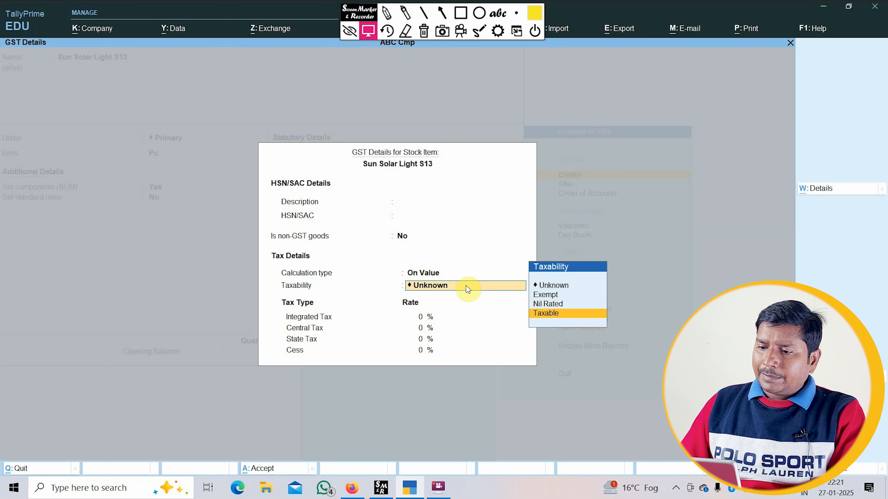
key(Return)
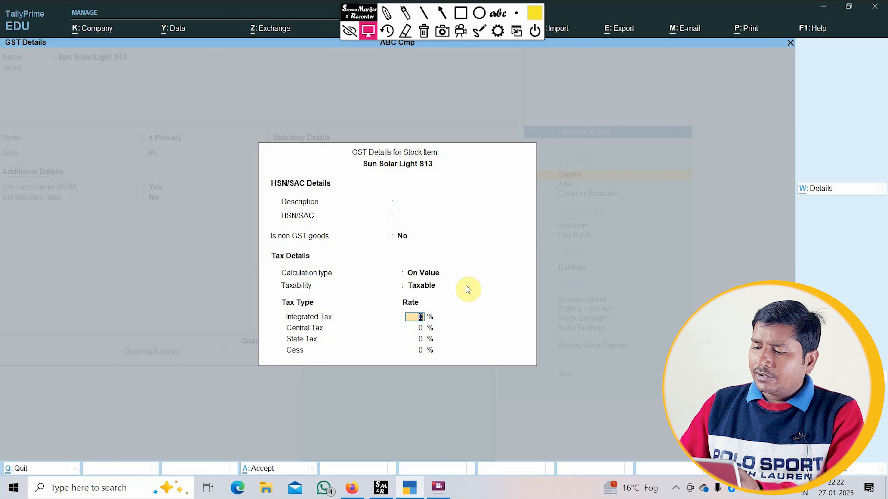
Set the integrated tax rate of Sun Solar Light S13 to 28%, keep the supply type Goods, and save it without an opening balance
text(28)
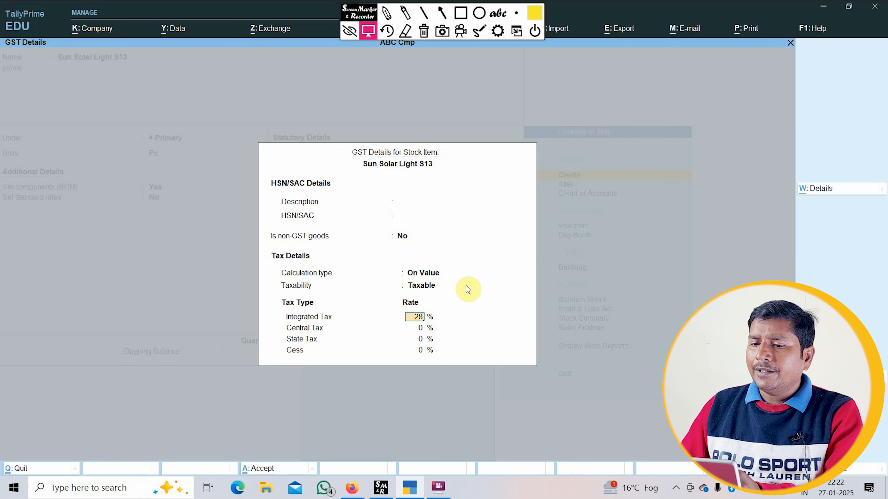
key(Return)
key(Return)
key(Return)
key(Return)
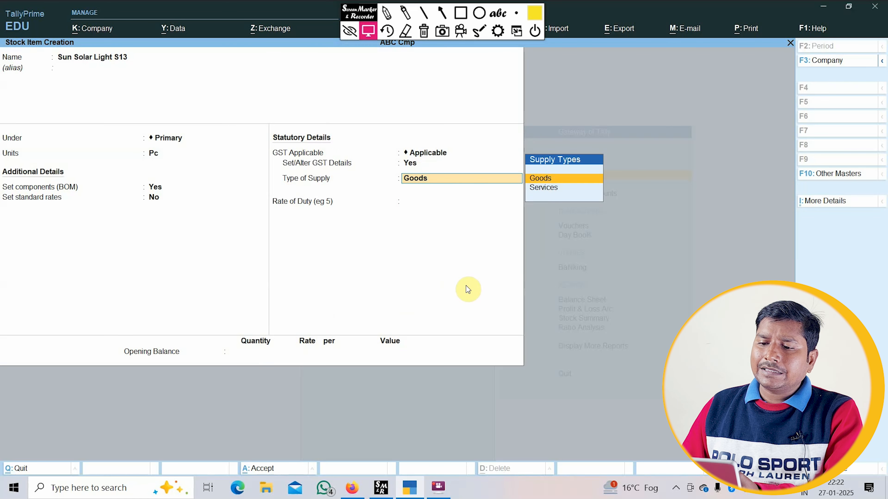
key(Return)
key(Return)
key(Return)
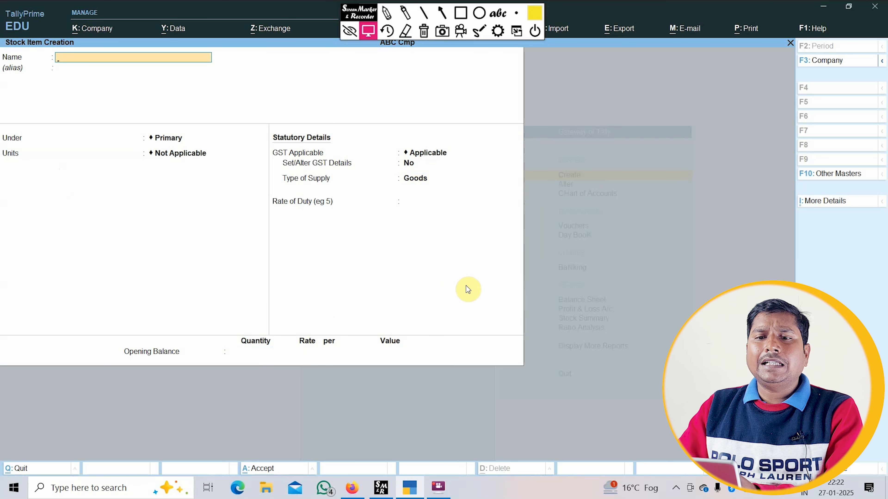
Leave stock item creation and start a new Purchase voucher from the voucher entry screen
key(Escape)
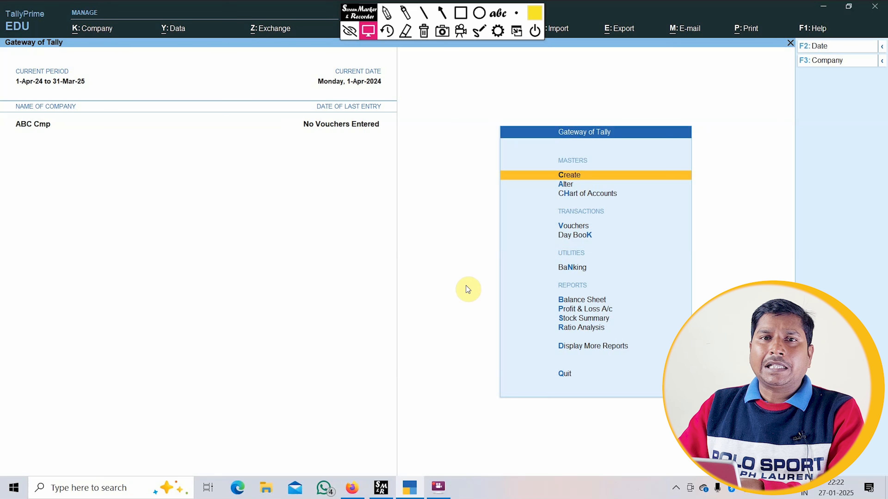
key(Down)
key(Down)
key(Down)
key(Down)
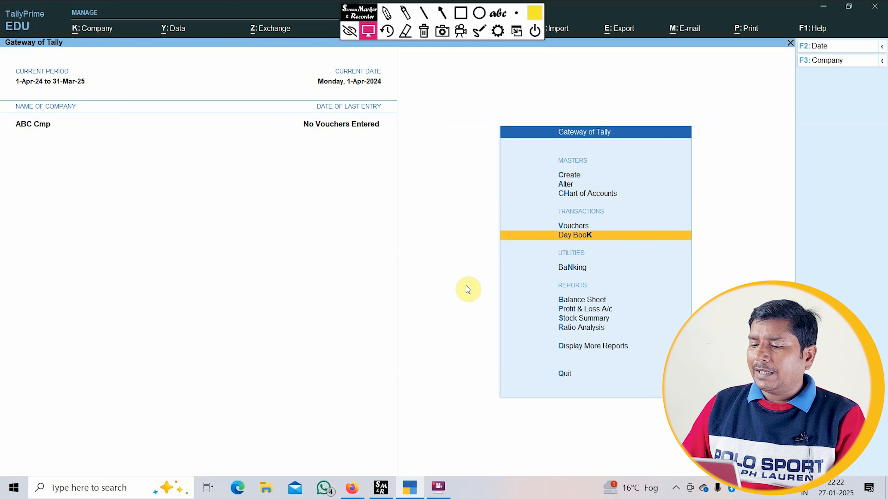
key(Up)
key(Up)
key(Down)
key(Return)
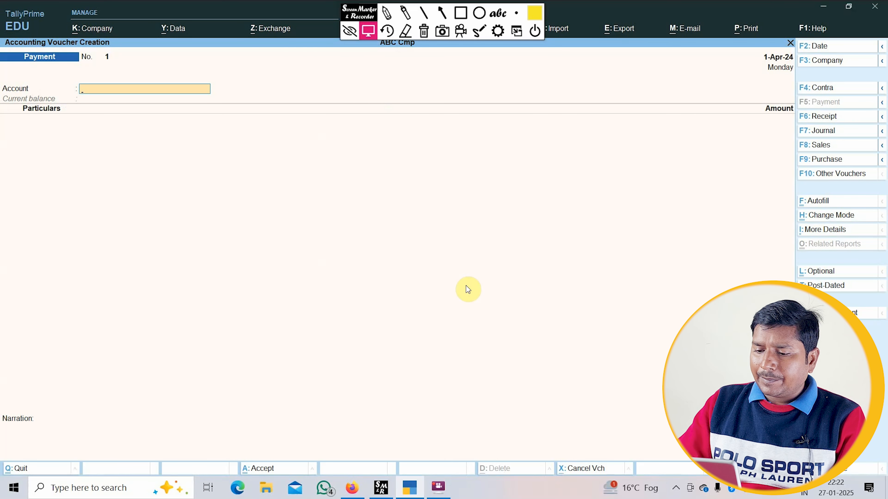
key(F9)
Leave the supplier invoice number and date blank, select the local supplier as party with default details, and choose the Purchase ledger
key(Return)
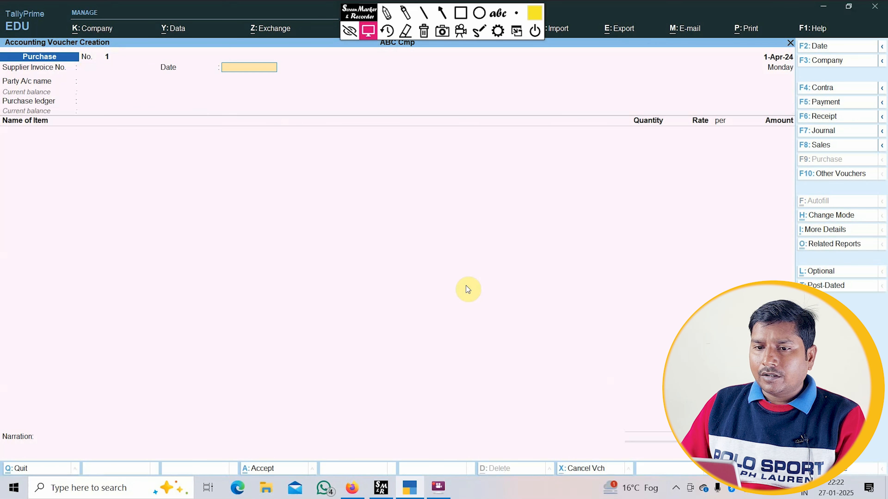
key(Return)
key(Return)
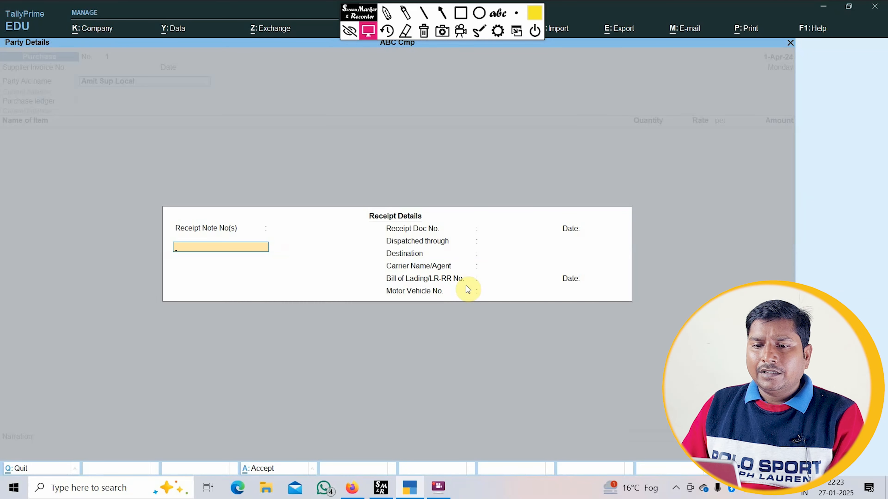
key(ctrl+a)
key(Return)
key(ctrl+a)
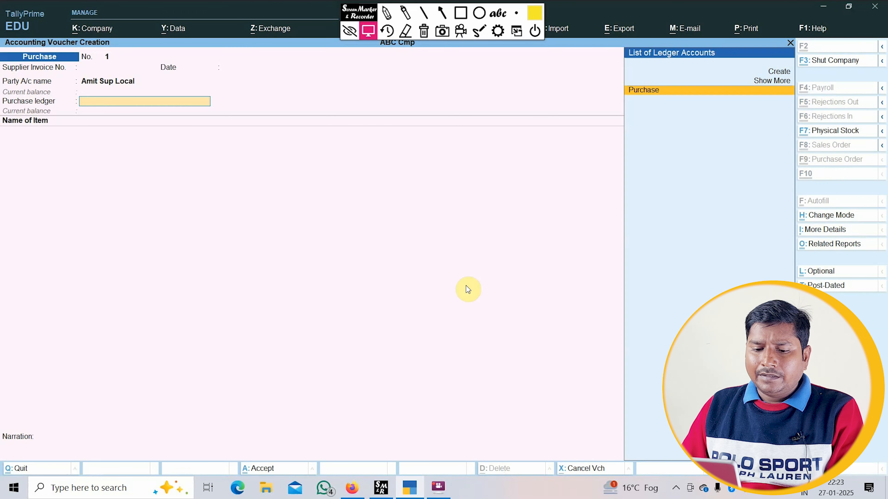
key(Return)
Add DC LED Bulb 3 W as the first purchase item, with quantity 1,100 Pc at a rate of 90
key(Down)
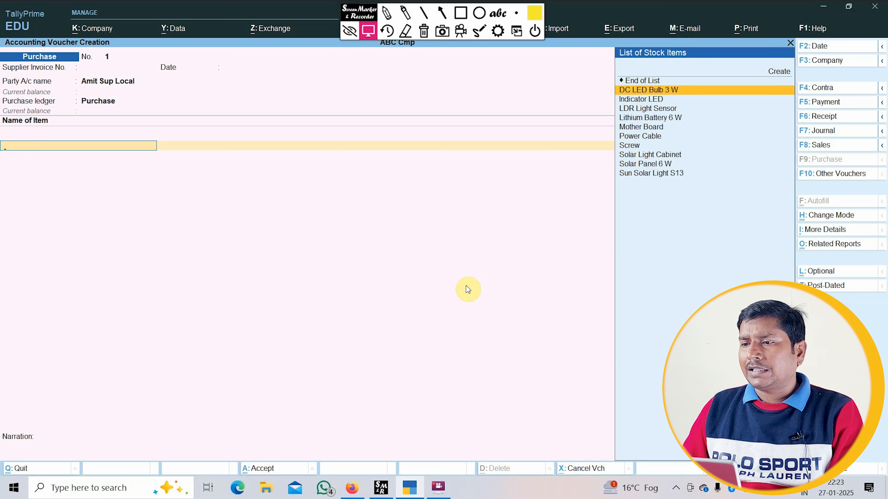
key(Return)
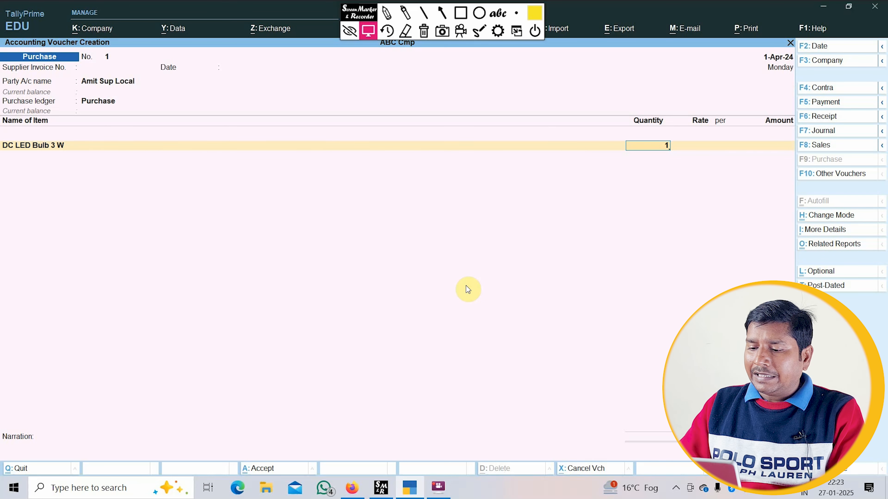
text(00)
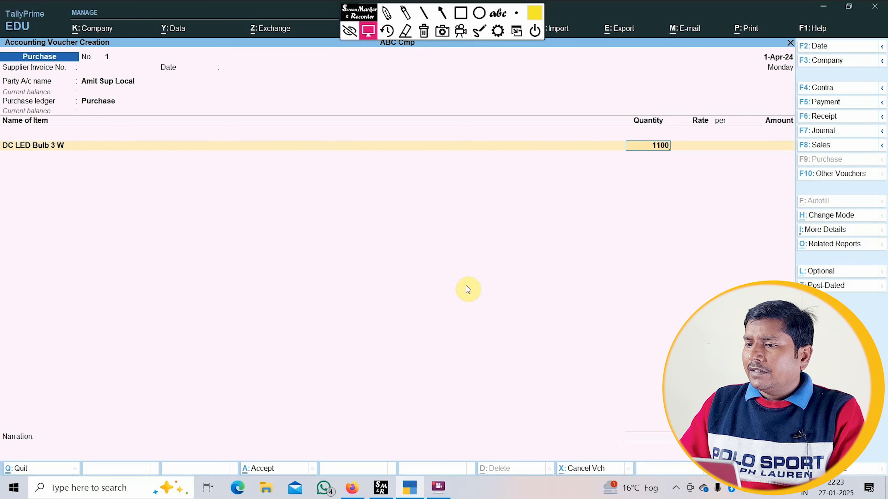
key(Return)
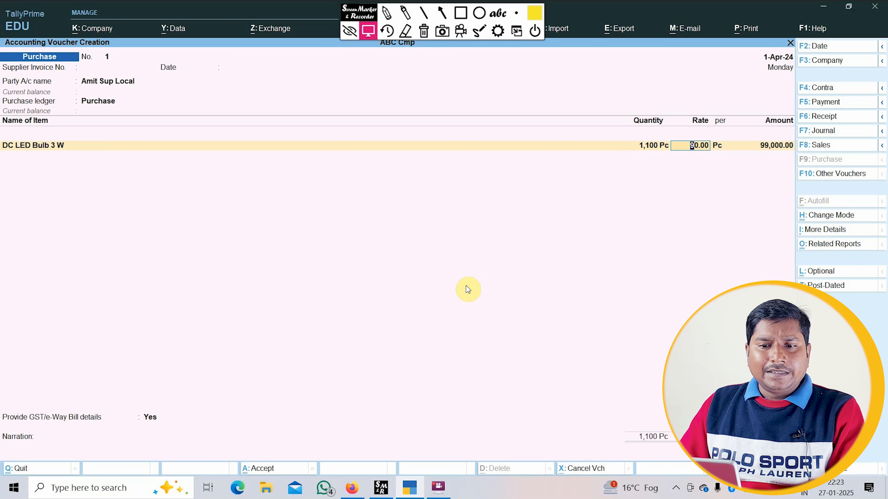
key(Return)
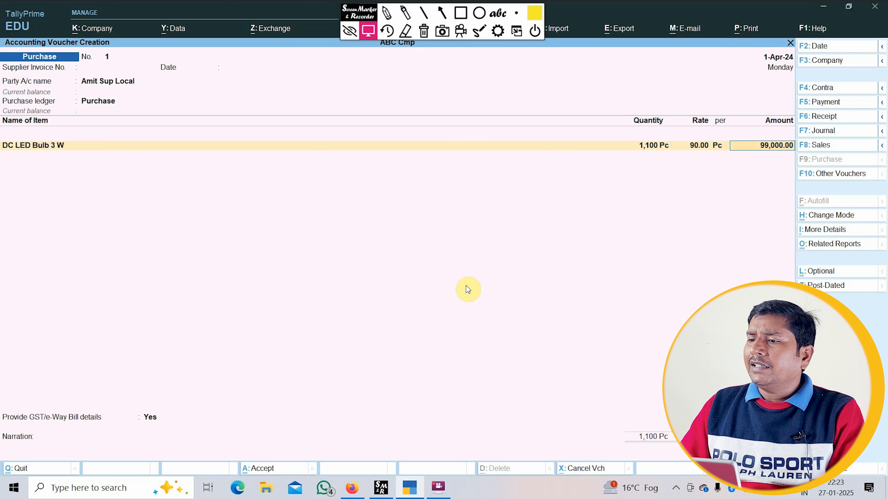
key(Return)
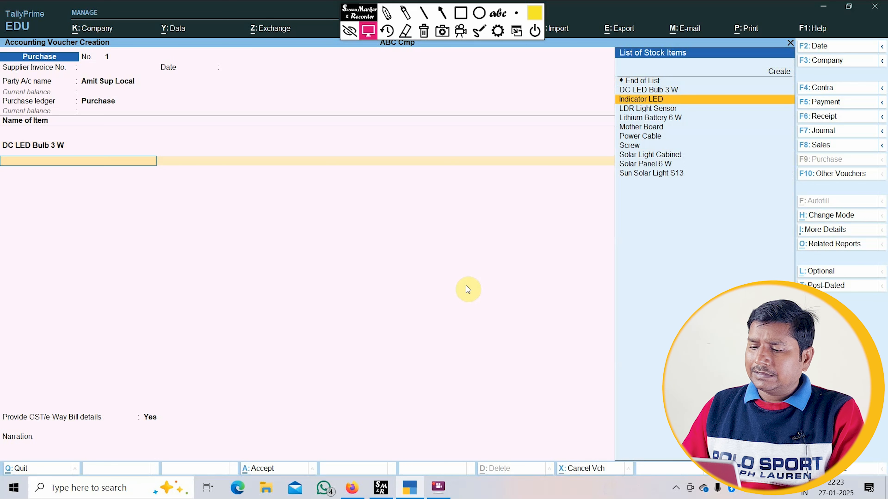
Add Indicator LED to the purchase voucher with quantity 1,100 Pc at a rate of 2
key(Return)
text(1)
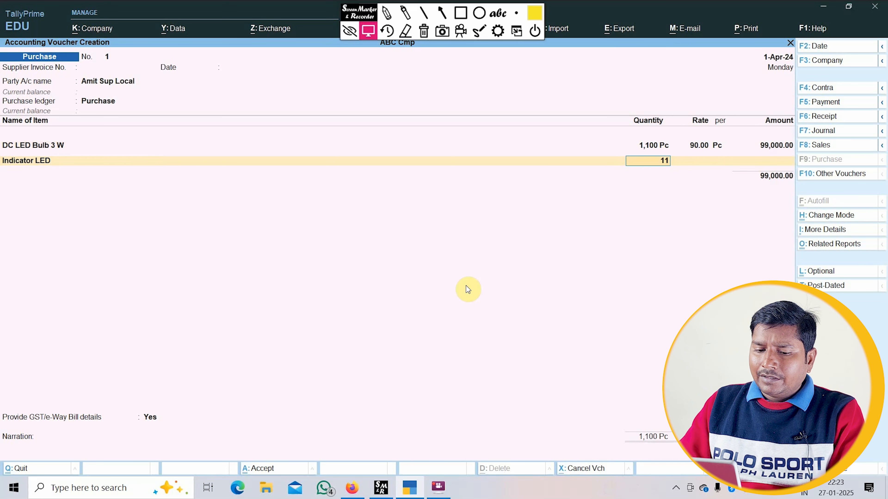
text(,100)
key(Return)
text(2)
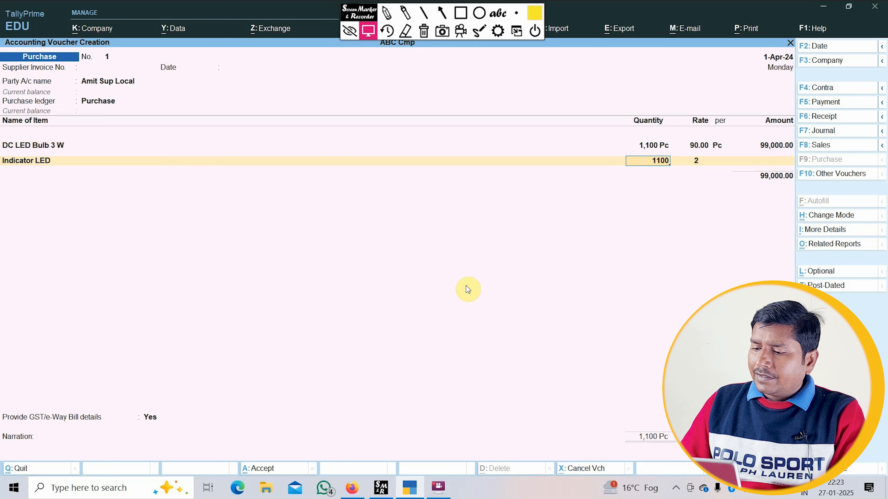
key(Return)
key(Return)
key(Return)
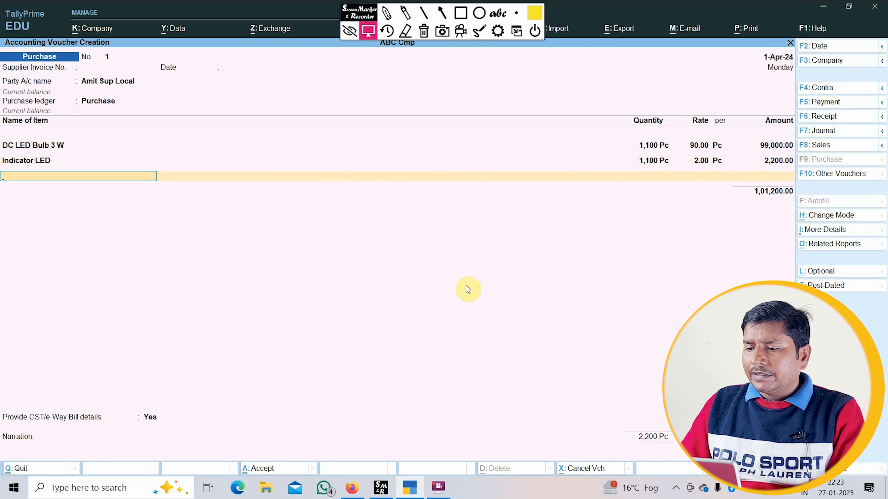
Go back to the Indicator LED line and change its quantity to 2,400 Pc, keeping the rate
key(BackSpace)
key(BackSpace)
key(BackSpace)
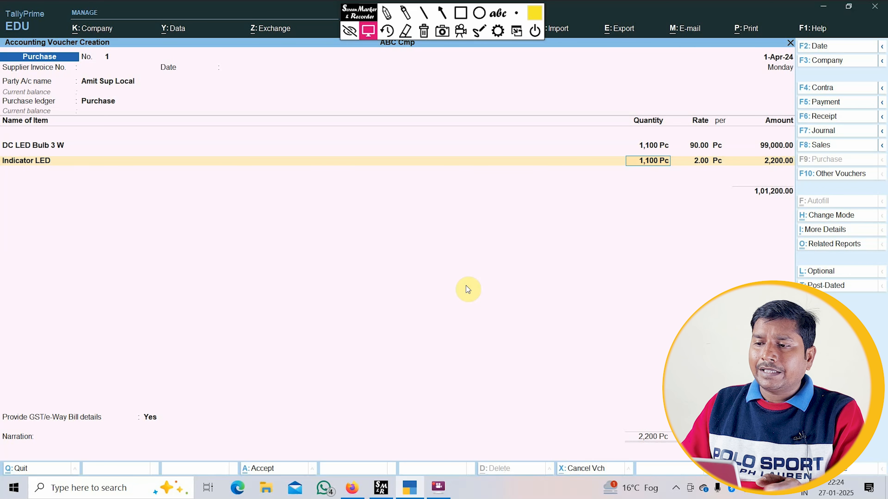
text(24)
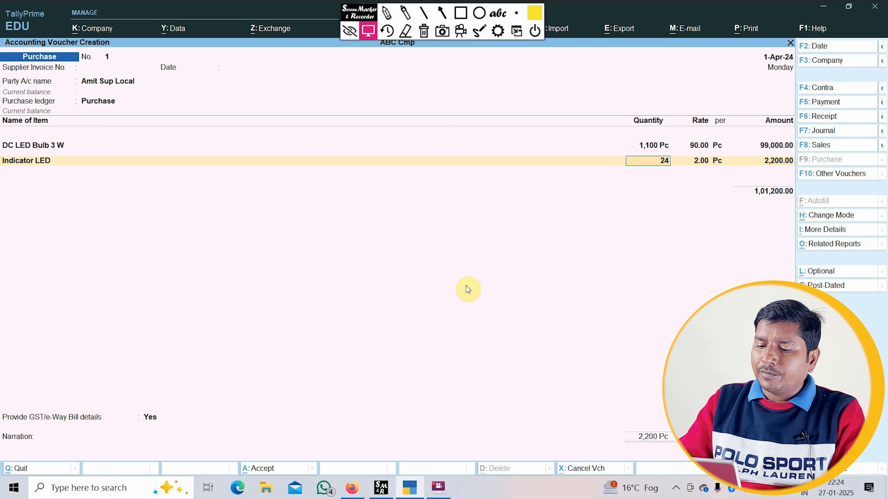
text(00)
key(Return)
key(Return)
key(Return)
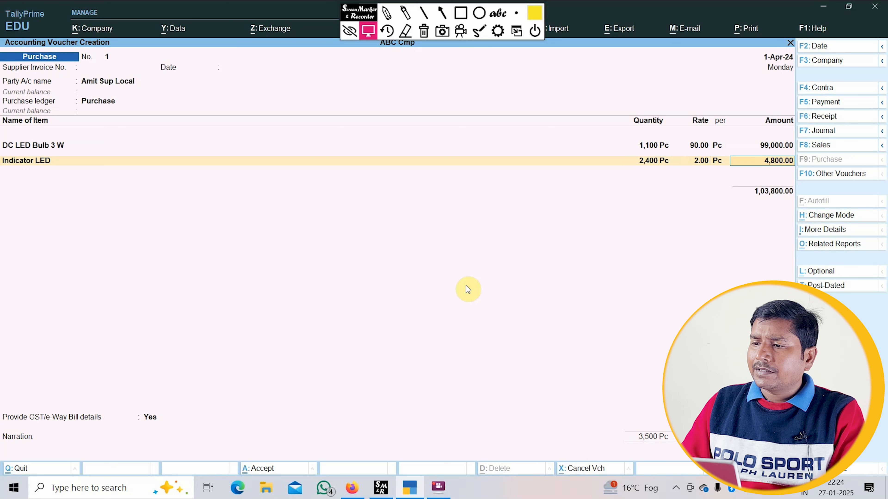
Add LDR Light Sensor to the purchase voucher with quantity 1,100 Pc at a rate of 75
key(Down)
key(Down)
key(Down)
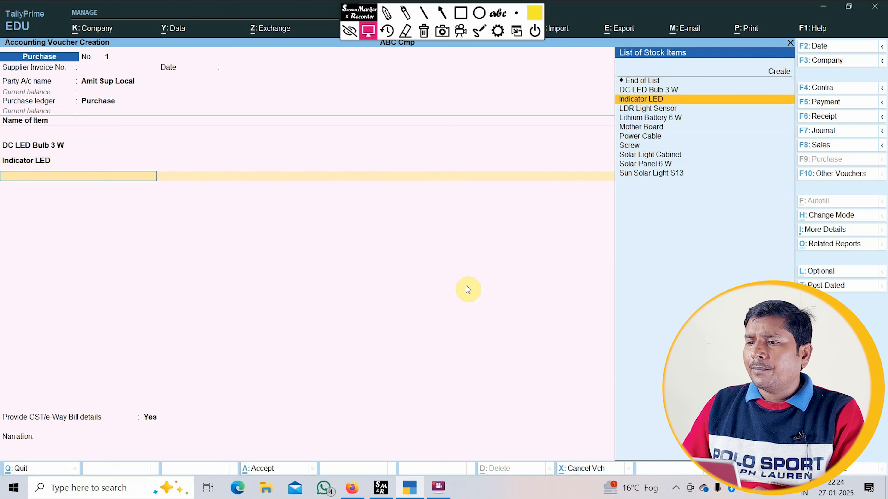
key(Return)
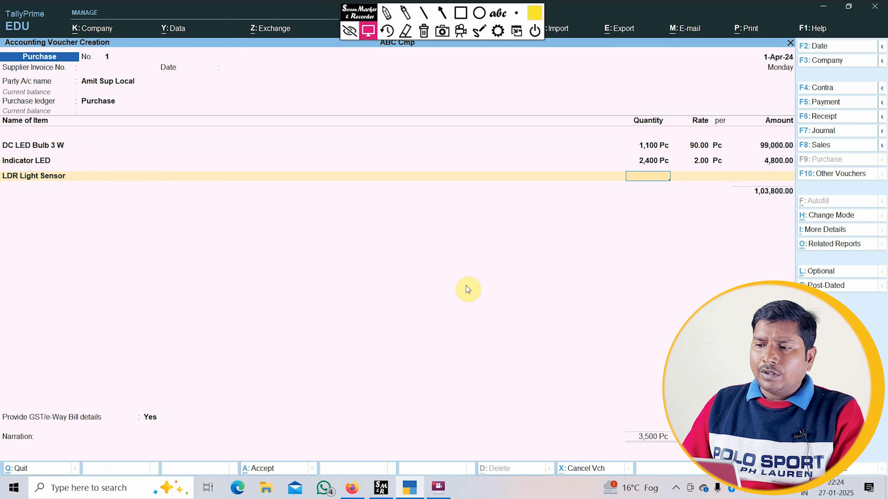
text(1,10)
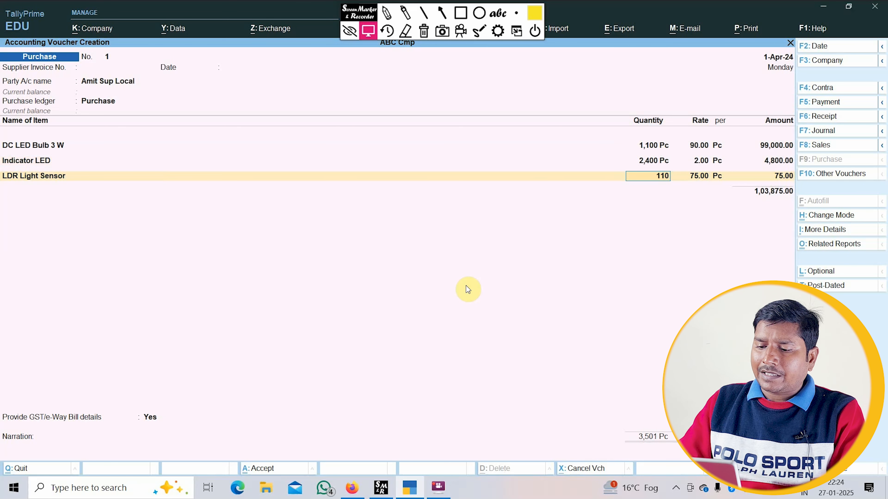
text(0)
key(Return)
key(Return)
key(Return)
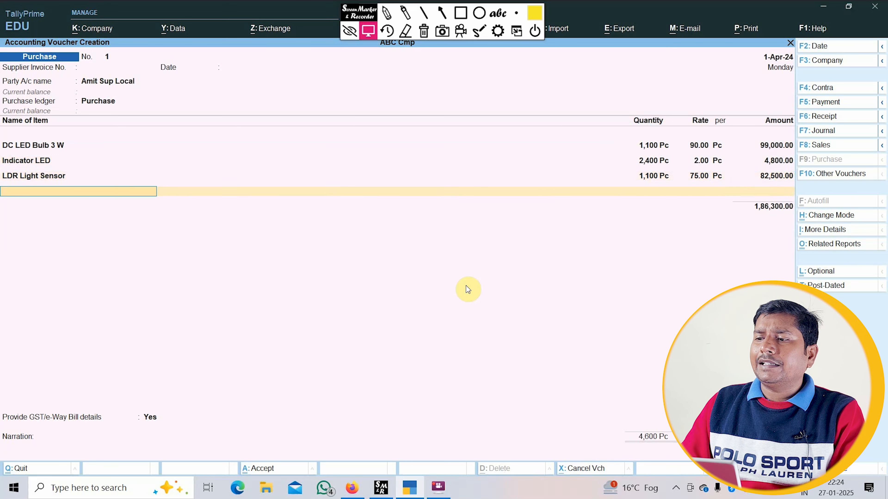
Add Lithium Battery 6 W to the purchase voucher with quantity 1,100 Pc at a rate of 800
key(Down)
key(Down)
key(Down)
key(Down)
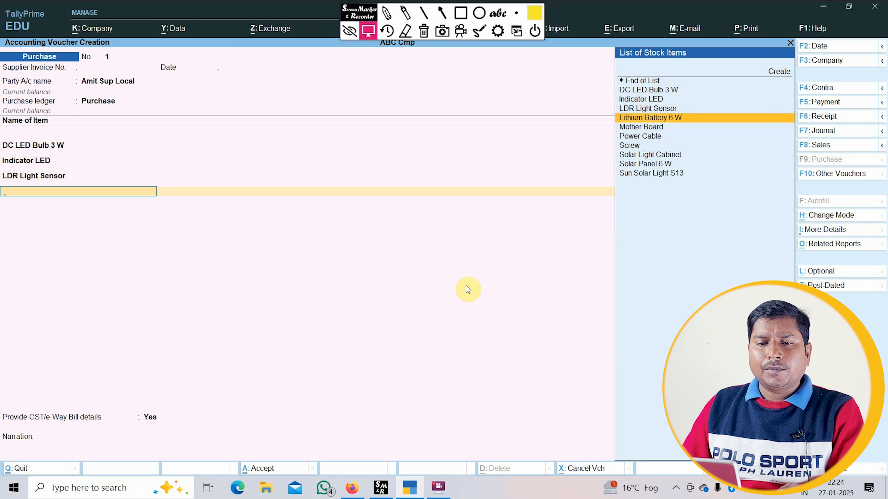
key(Return)
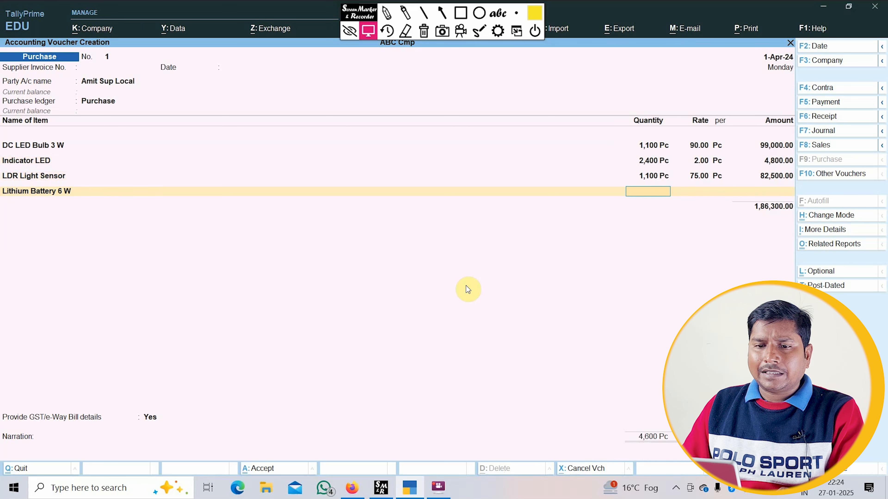
text(1,100)
key(Return)
text(8)
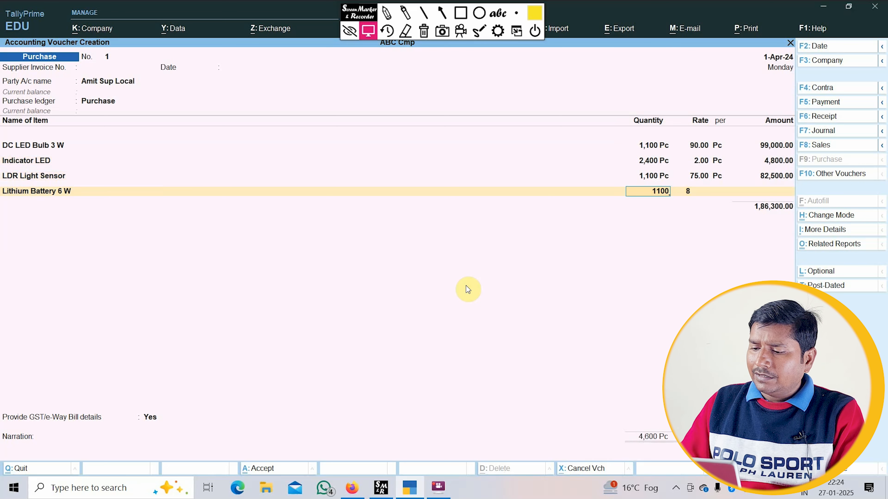
text(00)
key(Return)
key(Return)
key(Return)
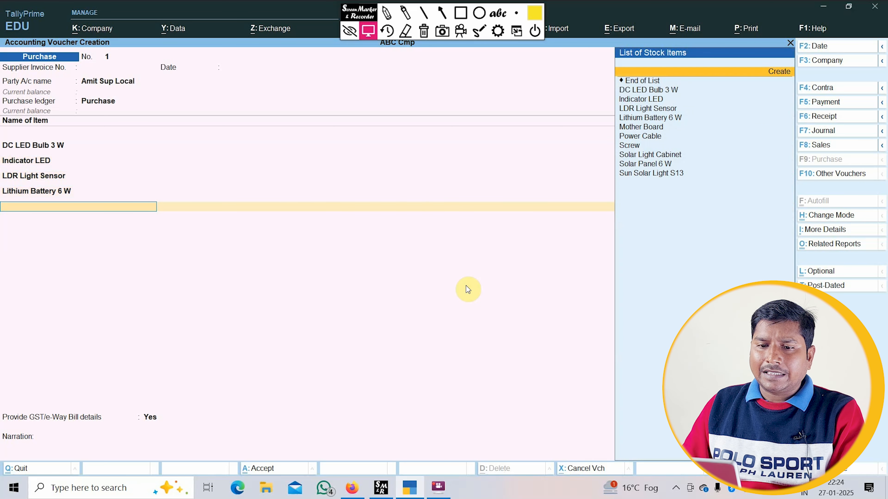
Add Mother Board to the purchase voucher with quantity 1,200 Pc at a rate of 450
key(Down)
key(Down)
key(Down)
key(Down)
key(Down)
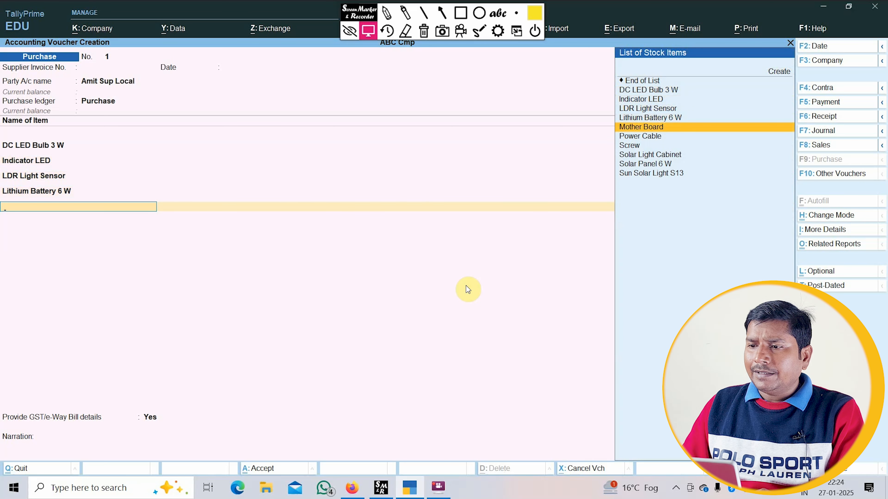
key(Return)
text(1200)
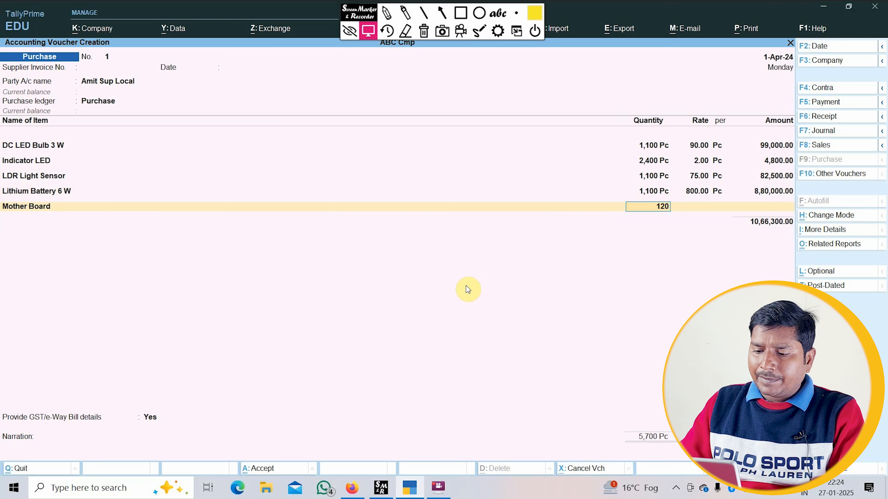
key(Return)
text(450)
key(Return)
key(Return)
key(Return)
Add Power Cable to the purchase voucher with quantity 1,200 Pc at a rate of 74
key(Down)
key(Down)
key(Down)
key(Down)
key(Down)
key(Down)
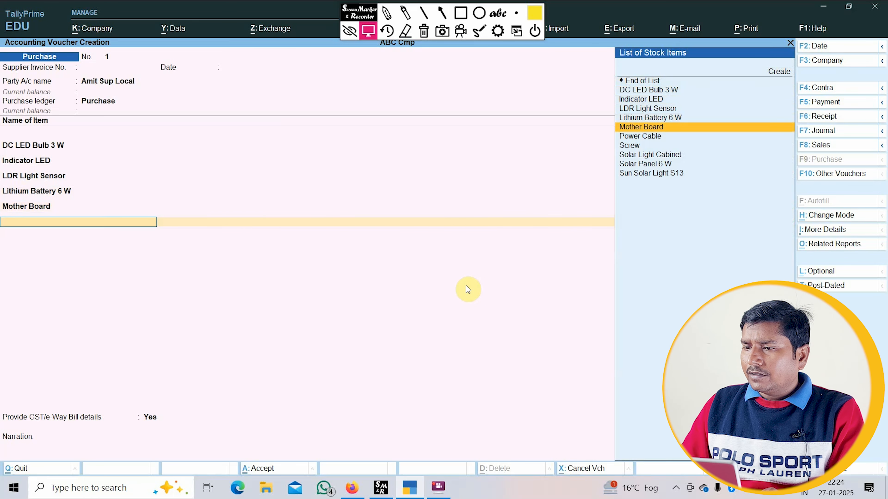
key(Return)
text(1200)
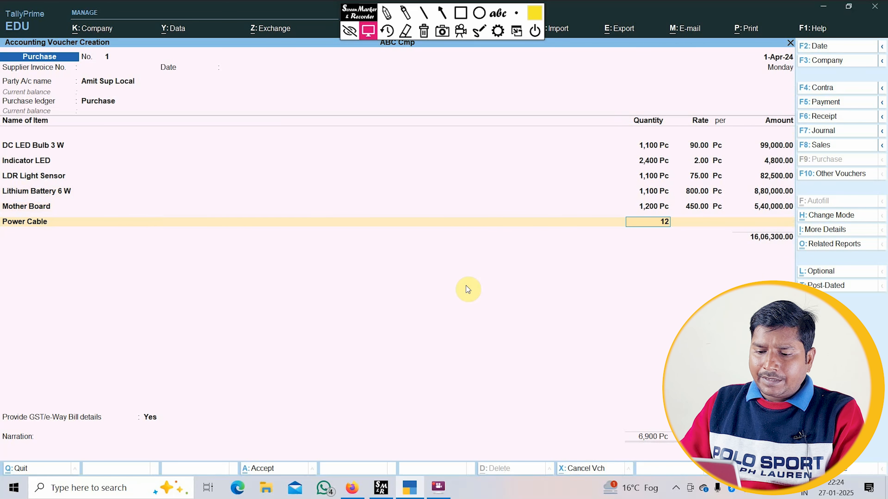
key(Return)
text(74)
key(Return)
key(Return)
key(Return)
Add Screw to the purchase voucher with quantity 7,000 Pc at a rate of 1
key(Down)
key(Down)
key(Down)
key(Down)
key(Down)
key(Down)
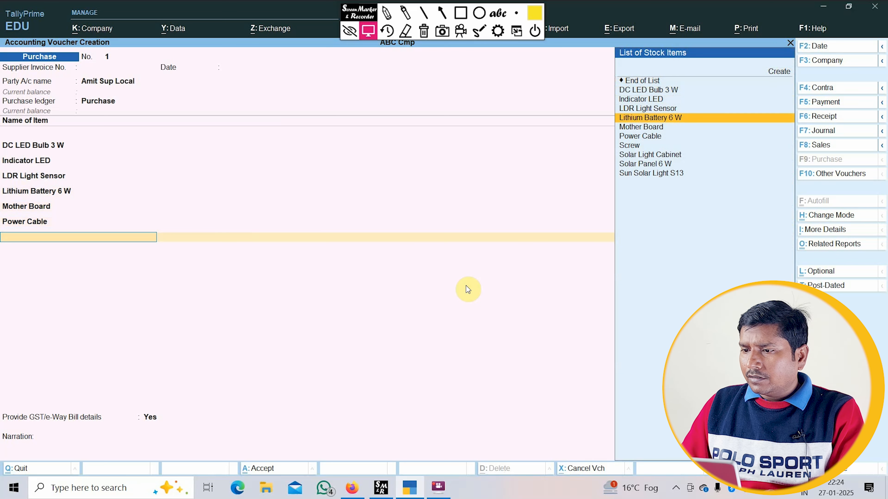
key(Return)
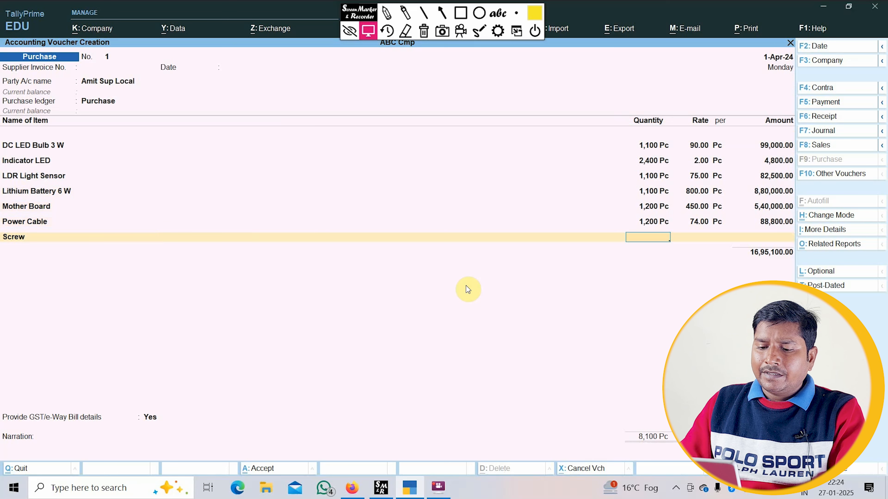
text(7,00)
text(000)
key(Return)
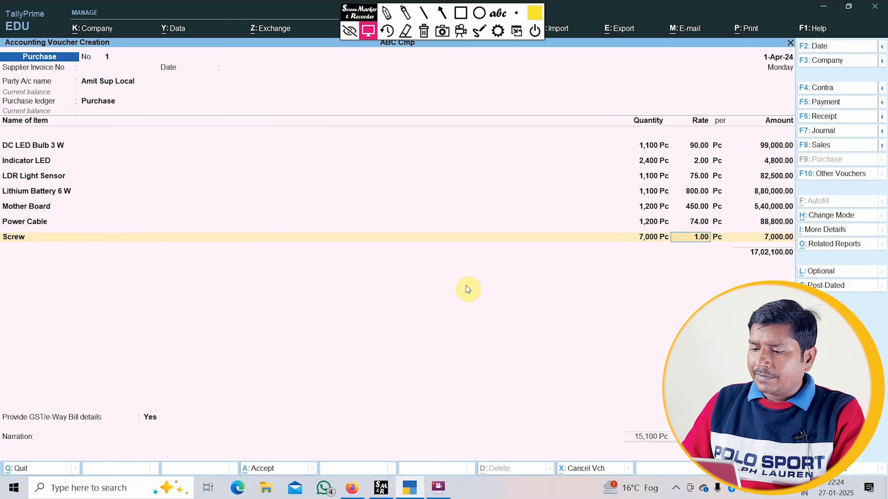
key(Return)
key(Return)
key(Return)
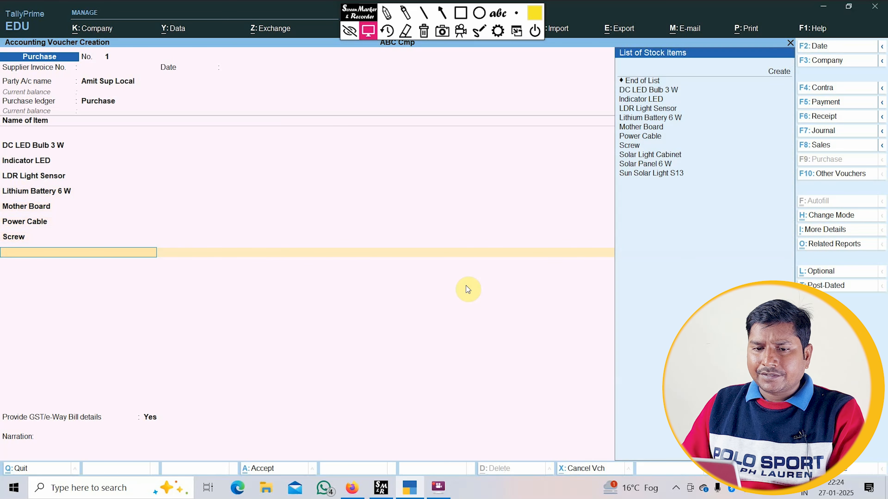
Add Solar Light Cabinet to the purchase voucher with quantity 1,100 Pc at a rate of 120
key(Down)
key(Down)
key(Down)
key(Down)
key(Down)
key(Down)
key(Down)
key(Down)
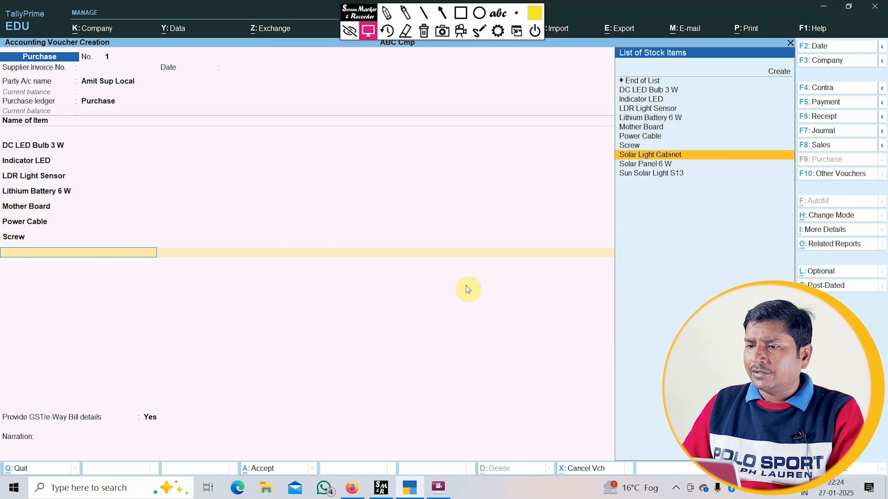
key(Return)
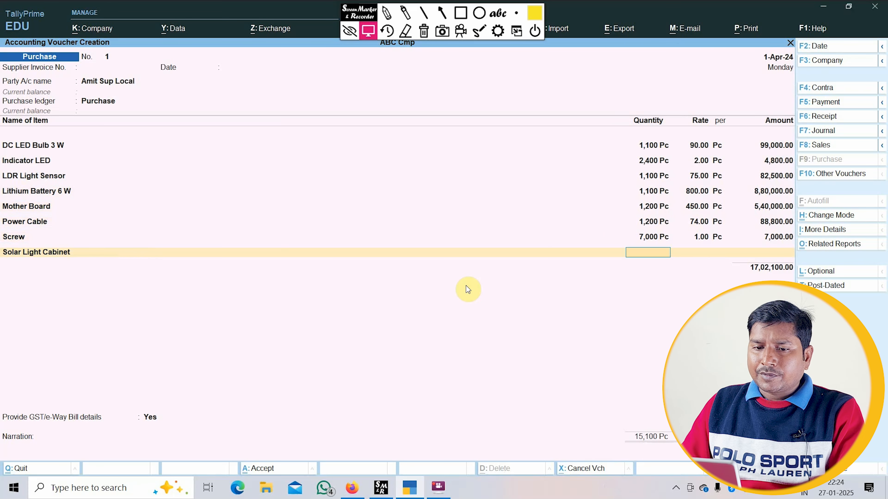
text(1,100)
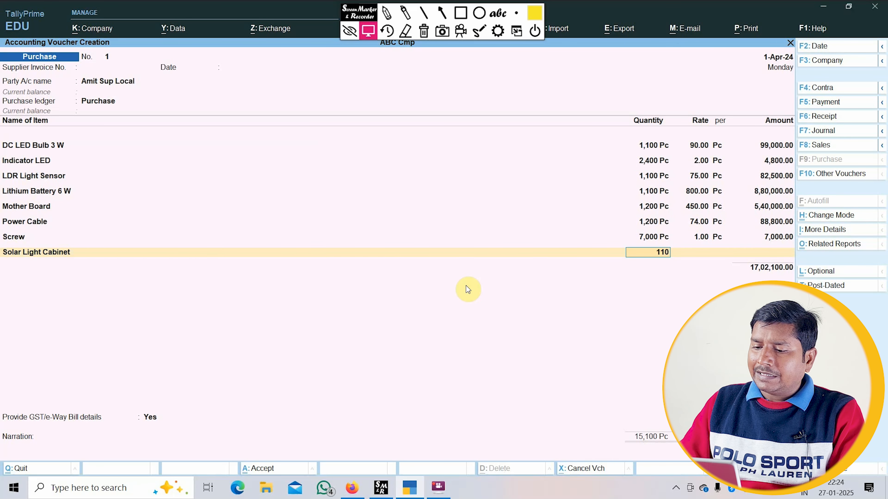
key(Return)
key(Return)
key(Return)
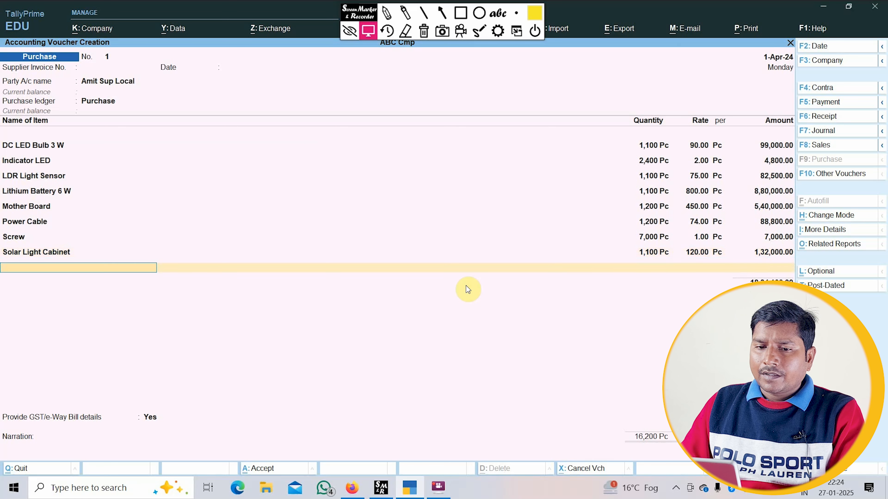
Add Solar Panel 6 W to the purchase voucher with quantity 1,200 Pc at a rate of 520
key(Down)
key(Down)
key(Down)
key(Down)
key(Down)
key(Down)
key(Down)
key(Down)
key(Down)
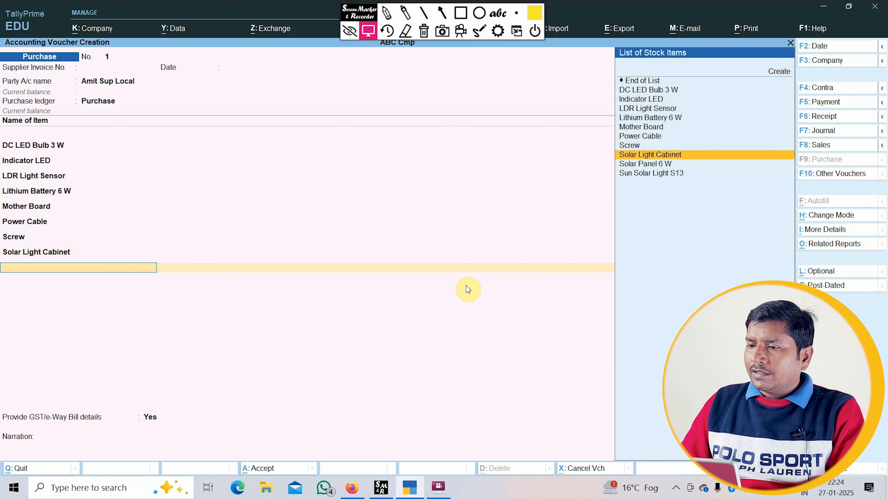
key(Return)
text(1200)
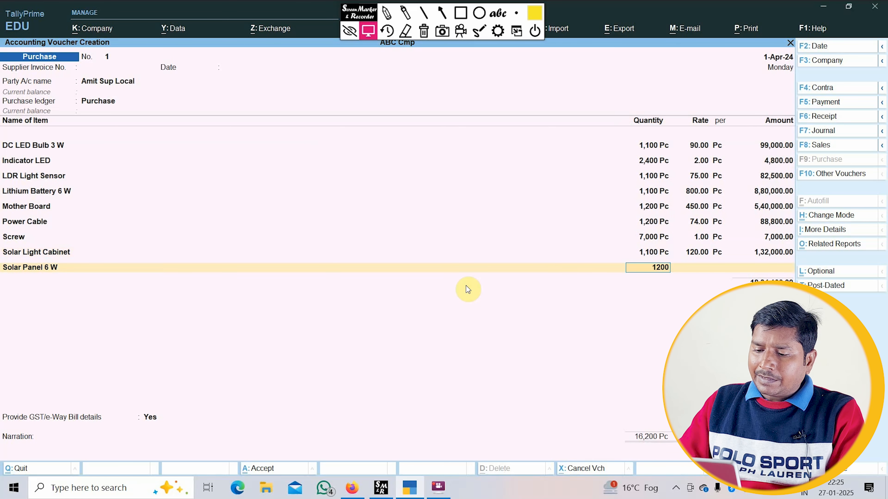
key(Return)
key(Return)
key(Return)
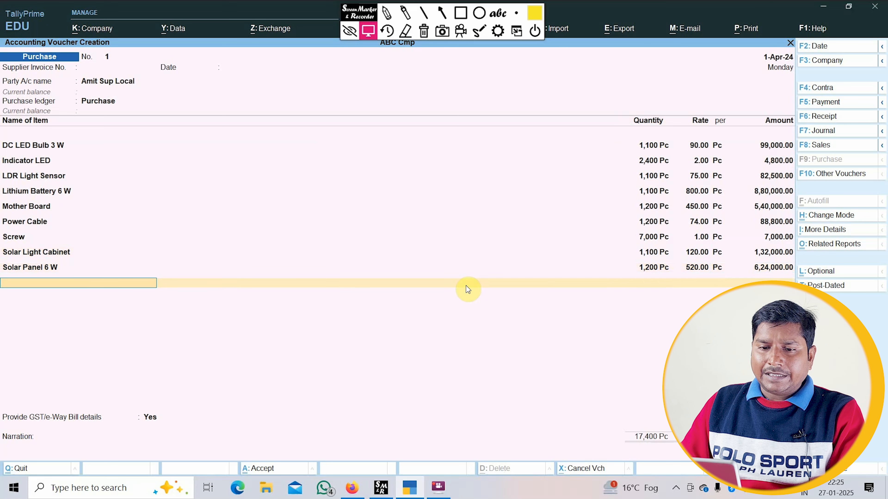
key(Down)
key(Down)
key(Down)
key(Down)
key(Down)
key(Down)
key(Down)
key(Down)
key(Down)
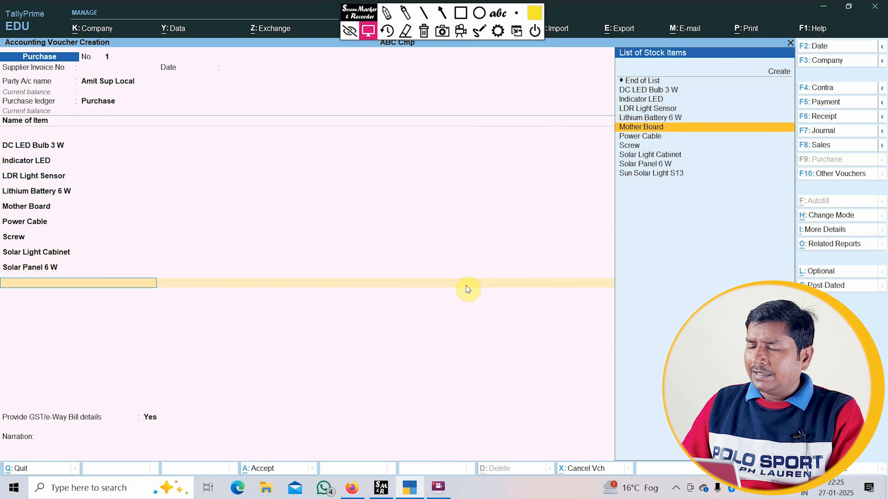
key(Down)
key(Down)
key(Return)
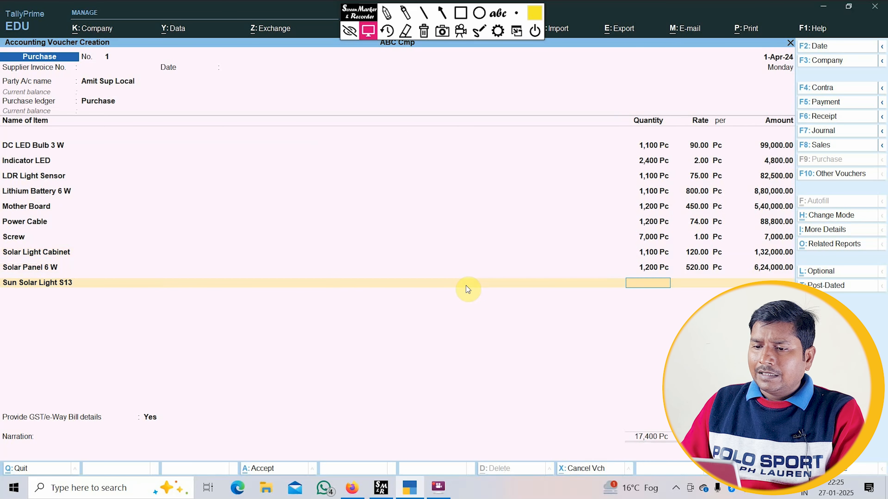
text(1200)
key(Return)
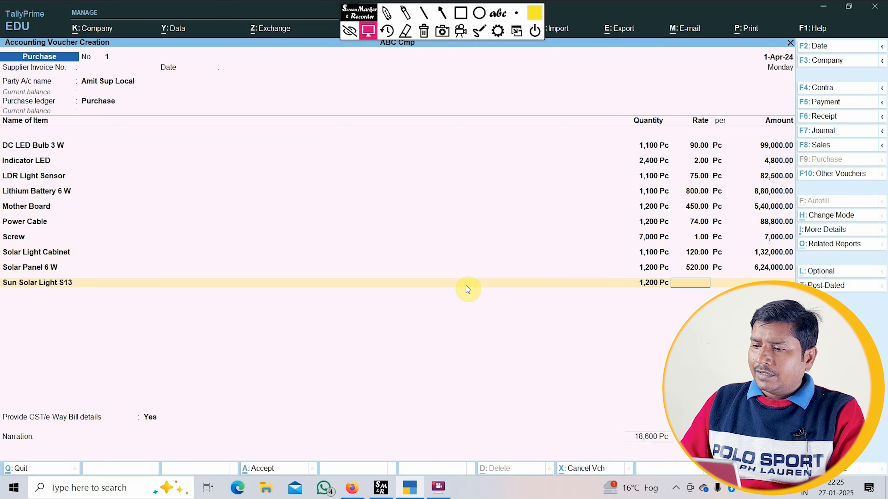
key(BackSpace)
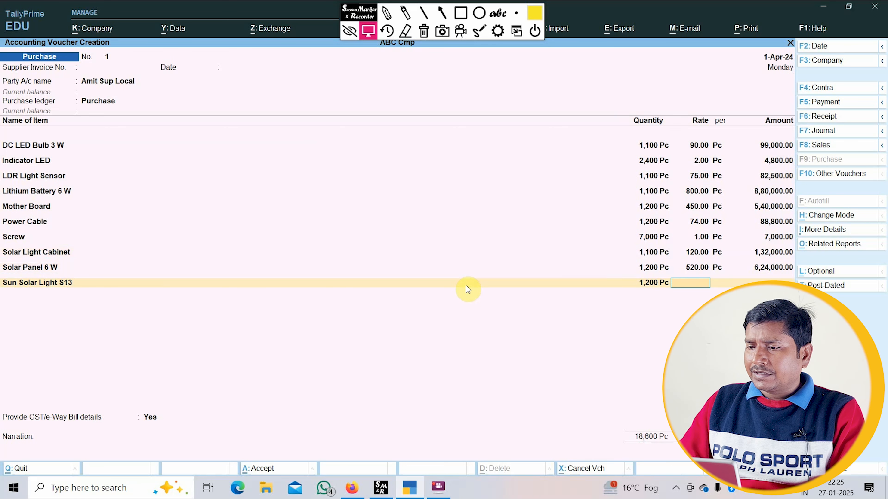
key(BackSpace)
key(BackSpace)
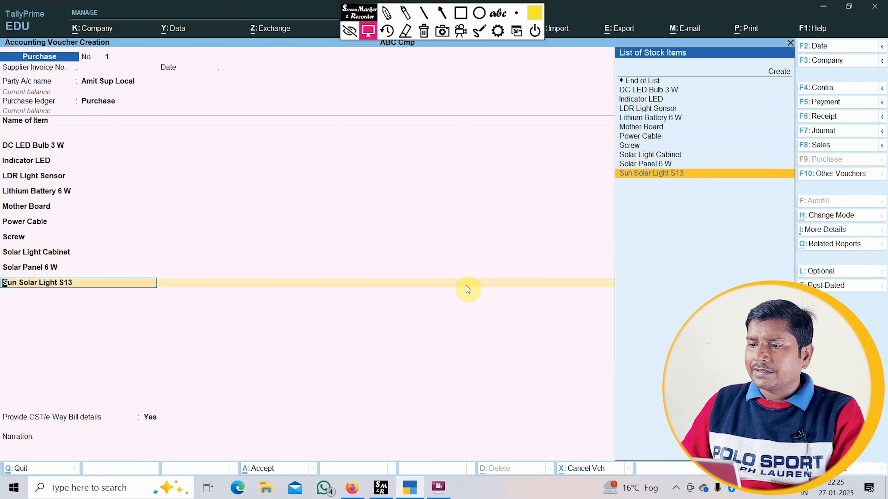
Replace the Sun Solar Light S13 line with End of List to finish the stock item entries
key(Up)
key(Up)
key(Up)
key(Up)
key(Up)
key(Up)
key(Up)
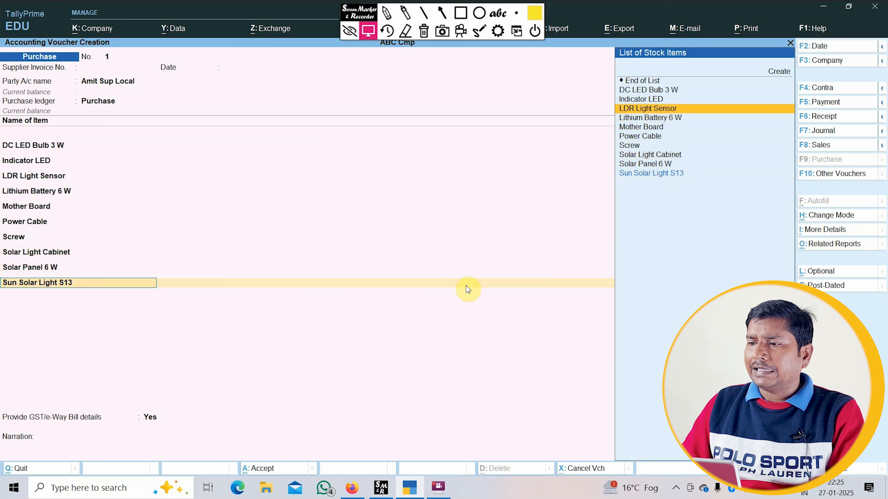
key(Up)
key(Up)
key(Up)
key(Return)
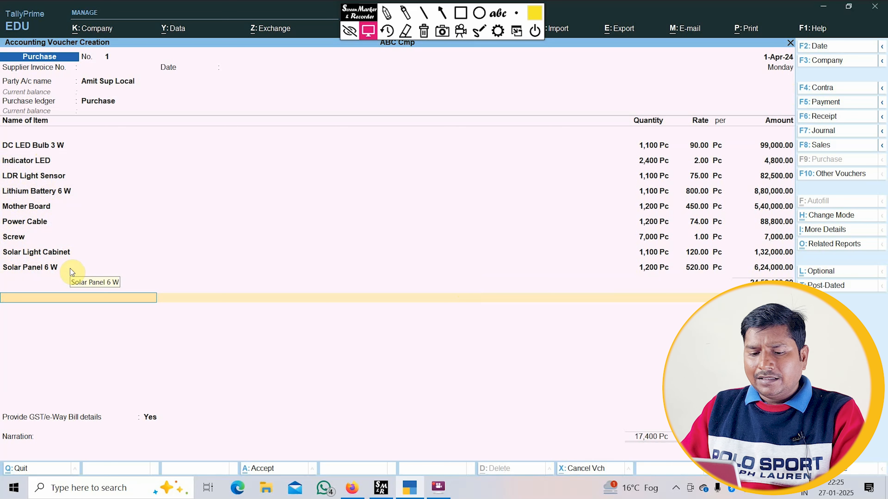
Add the CGST ledger to the purchase voucher below the stock items
key(ctrl)
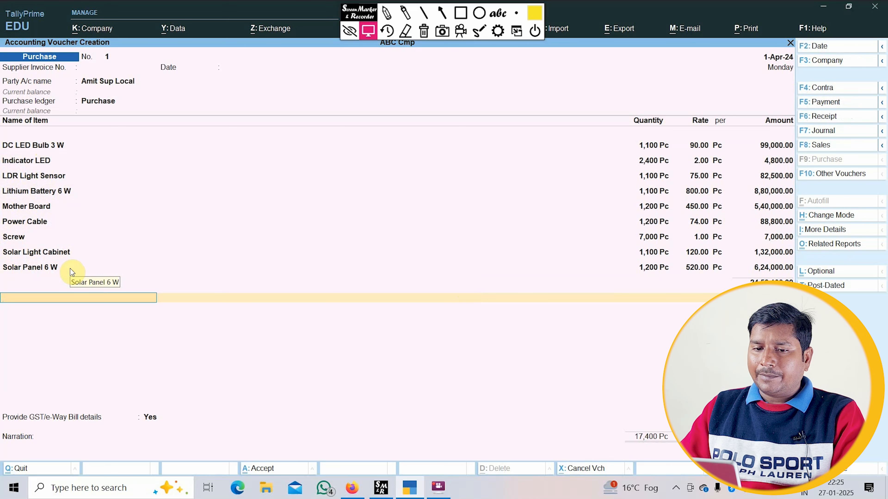
key(Return)
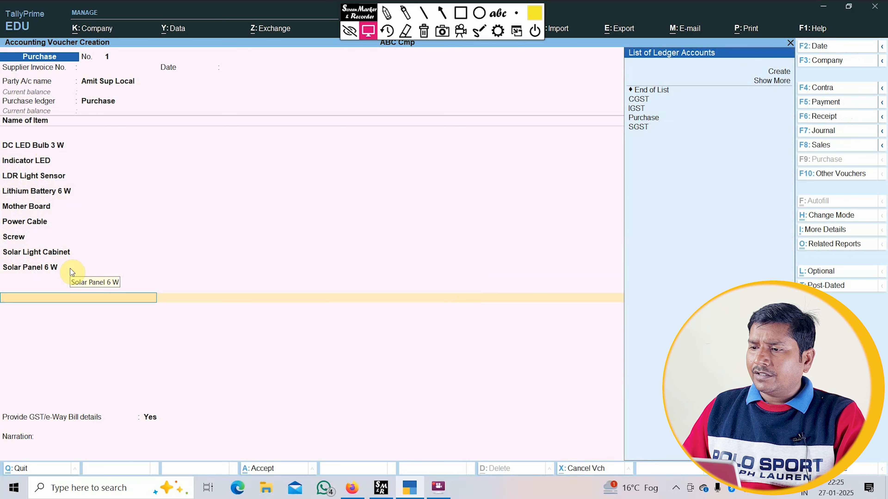
key(Down)
key(Return)
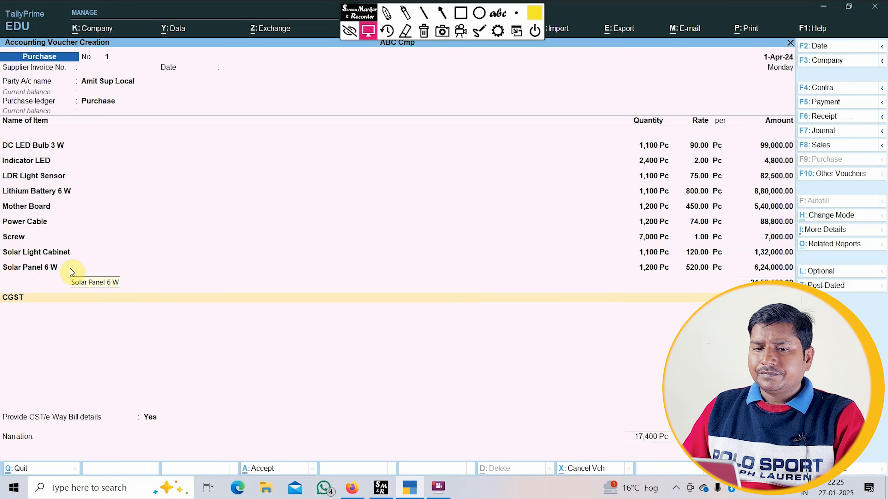
key(Return)
Add the SGST ledger below CGST, save the purchase voucher and leave voucher entry
key(Down)
key(Down)
key(Down)
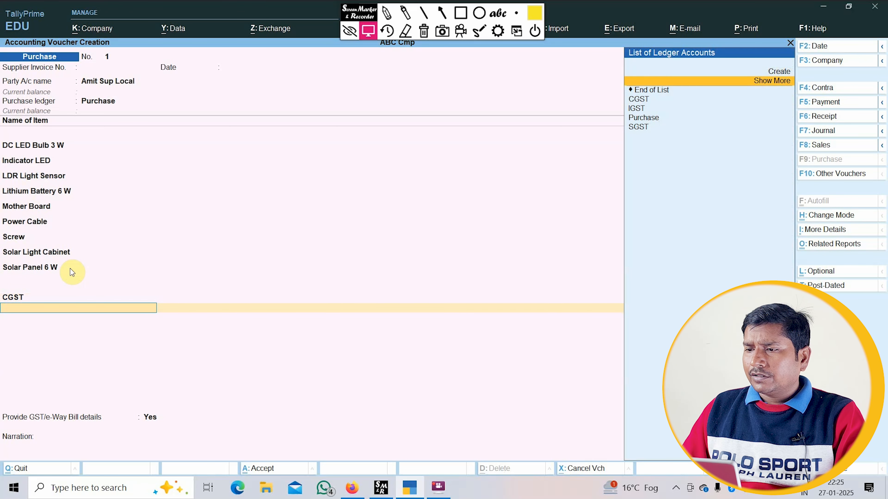
key(Down)
key(Down)
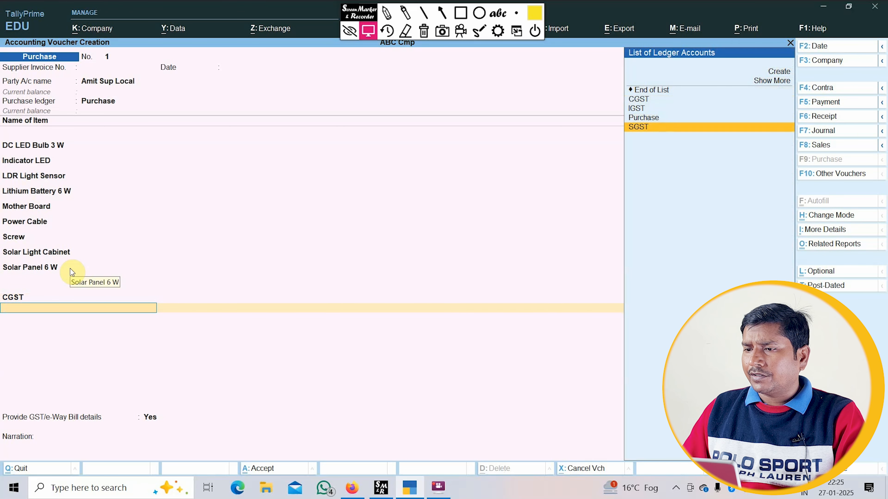
key(Return)
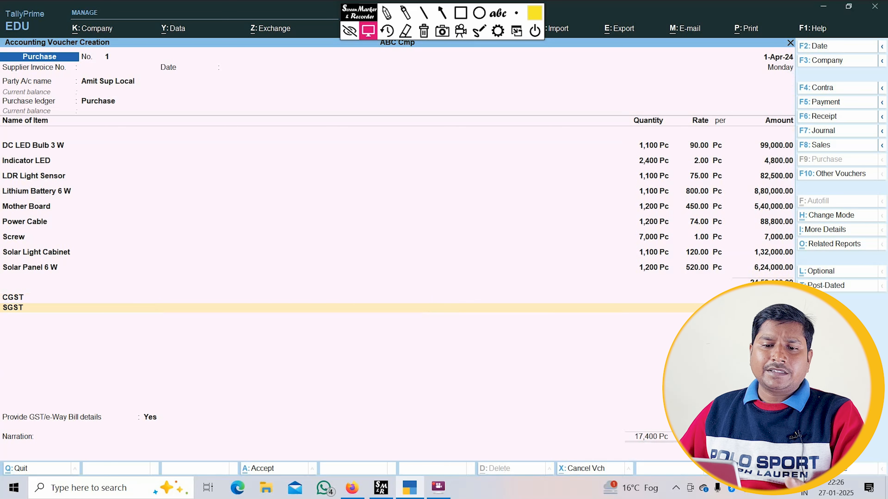
key(ctrl+a)
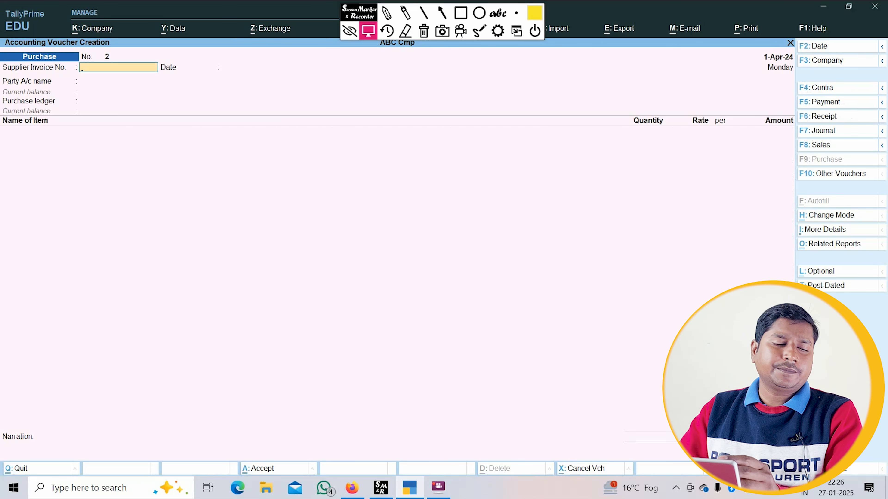
key(Escape)
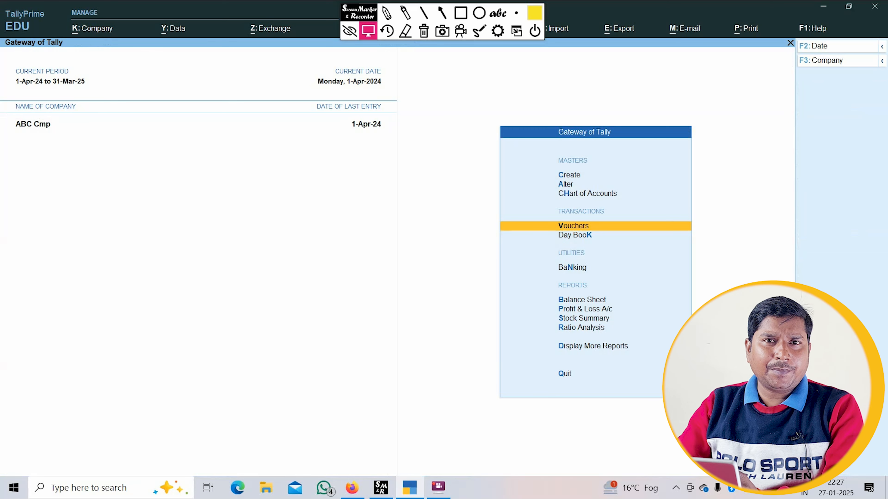
Start creating a new voucher type named "Soloar Light Manu."
key(Up)
key(Up)
key(Up)
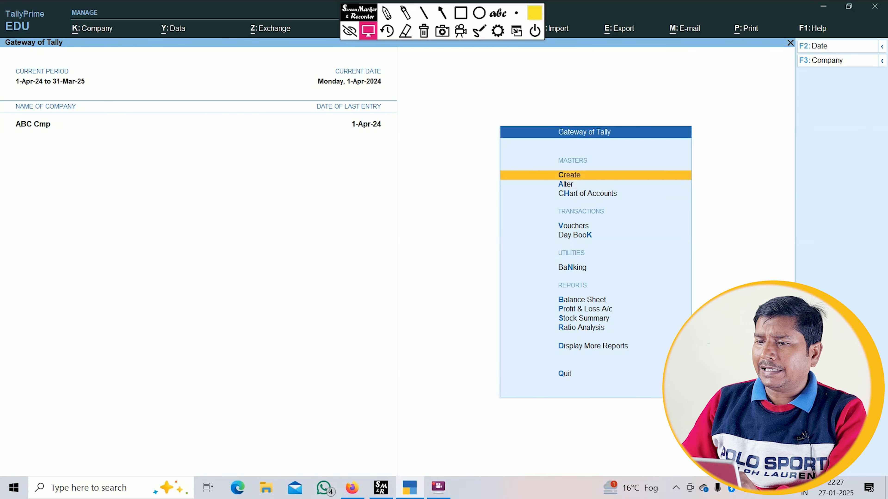
key(Return)
key(Down)
key(Down)
key(Down)
key(Return)
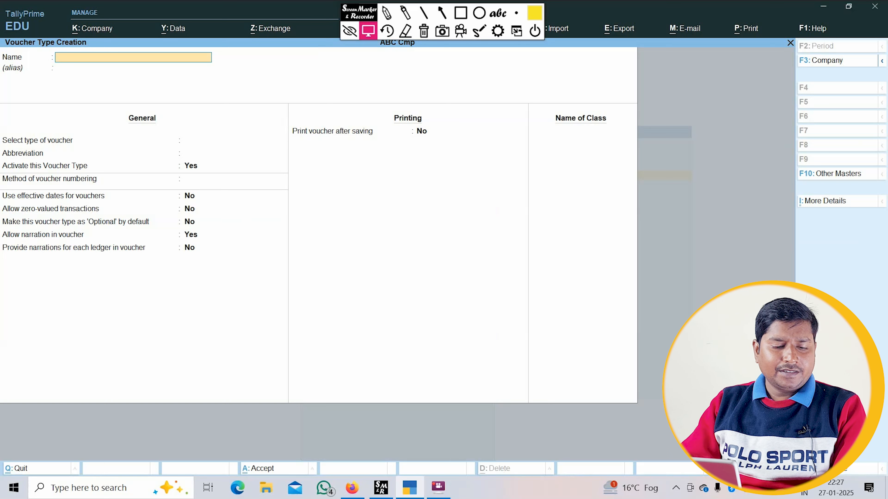
text(Soloar)
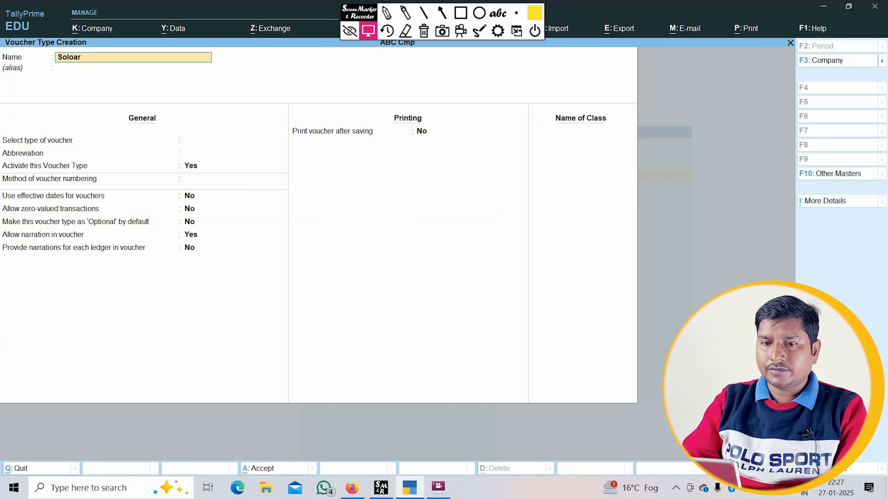
text( Light M)
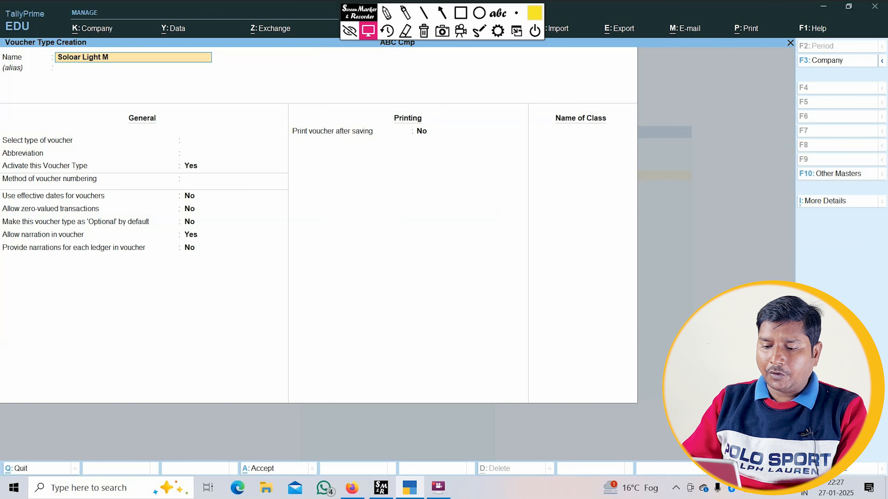
text(anu.)
key(Return)
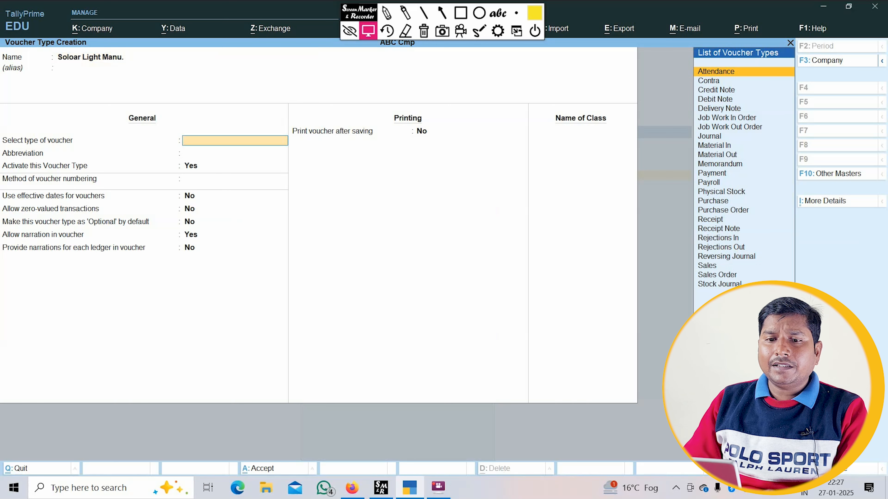
Base the new voucher type on Stock Journal, keep it activated and use Automatic voucher numbering
key(Down)
key(Down)
key(Down)
key(Down)
key(Down)
key(Down)
key(Down)
key(Down)
key(Down)
key(Down)
key(Down)
key(Down)
key(Down)
key(Down)
key(Down)
key(Down)
key(Down)
key(Down)
key(Down)
key(Down)
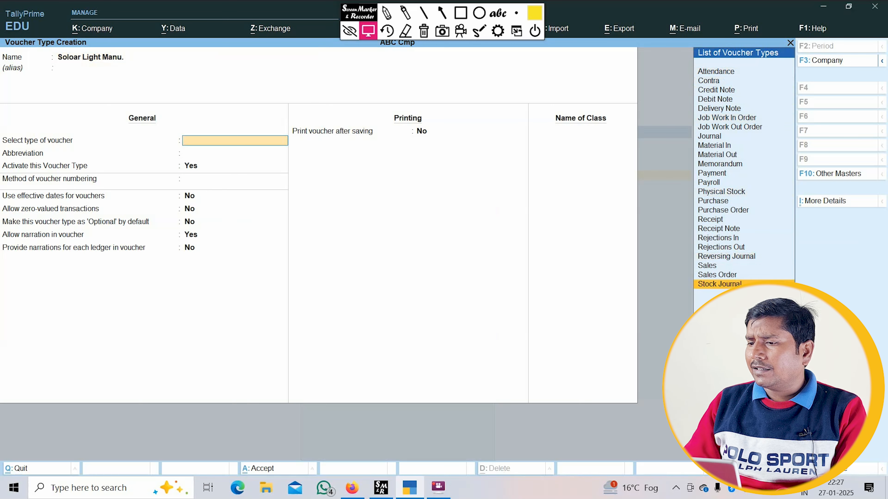
key(Return)
key(Return)
key(Return)
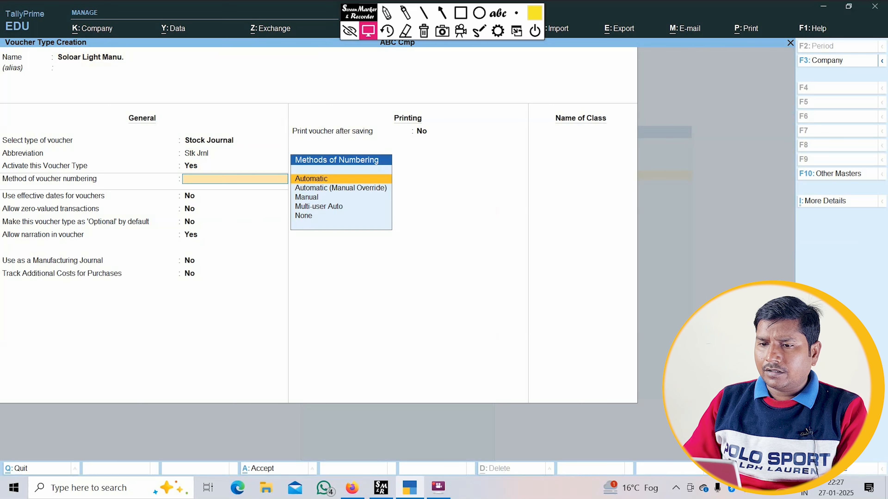
key(Return)
Enable use as a Manufacturing Journal, keep Track Additional Costs for Purchases at No, and save the voucher type
key(Return)
key(Return)
key(Return)
key(Return)
key(Return)
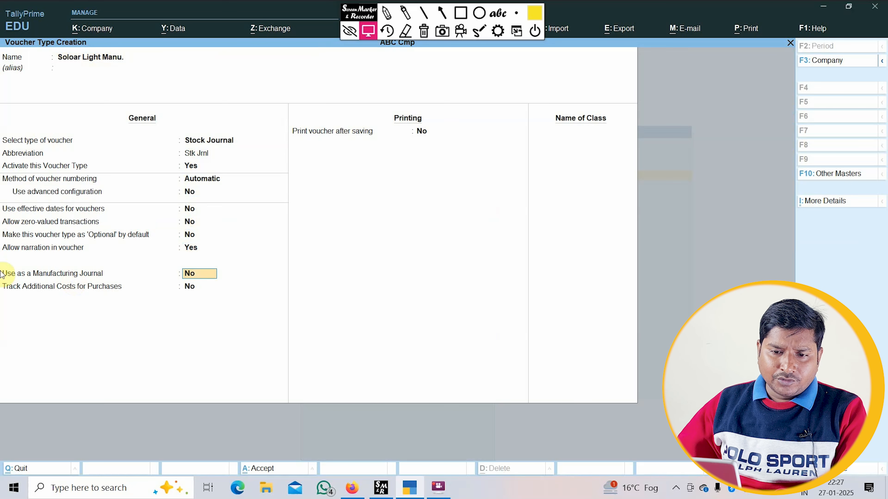
text(y)
key(Return)
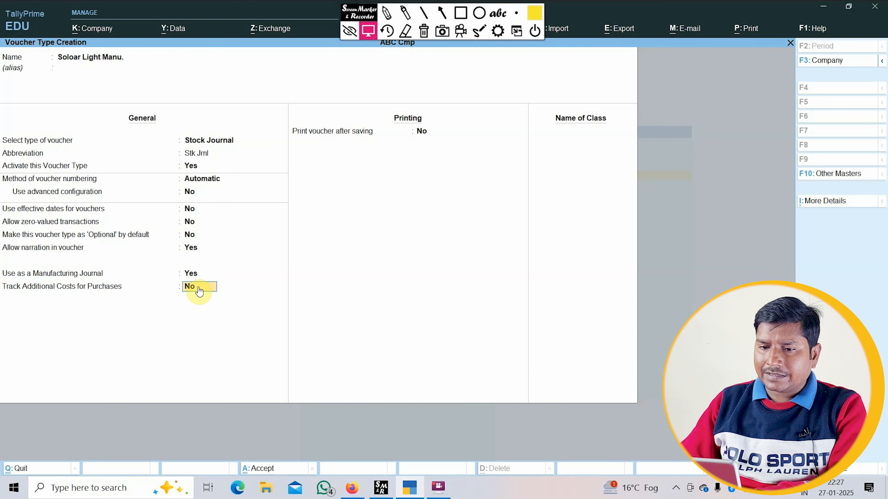
text(n)
key(Return)
key(Return)
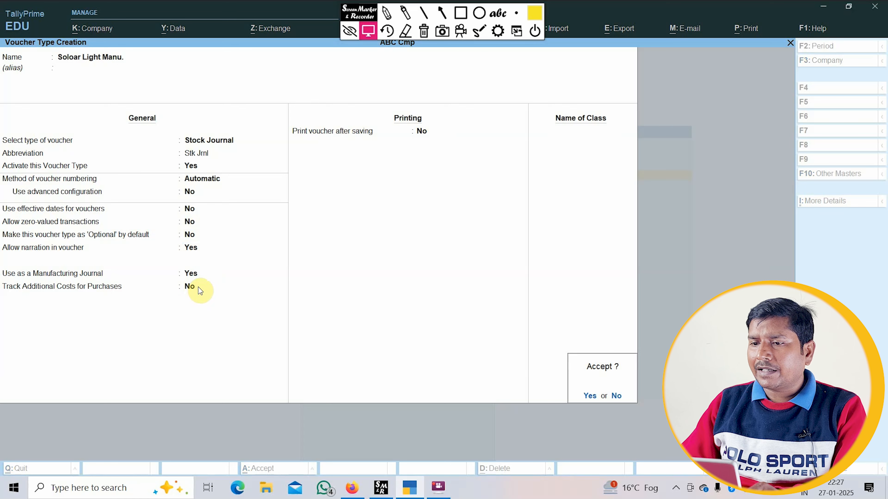
key(y)
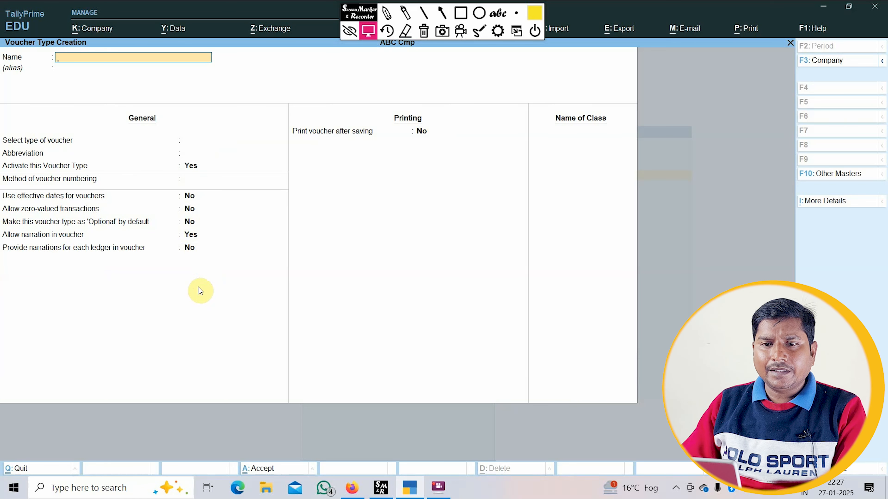
key(Escape)
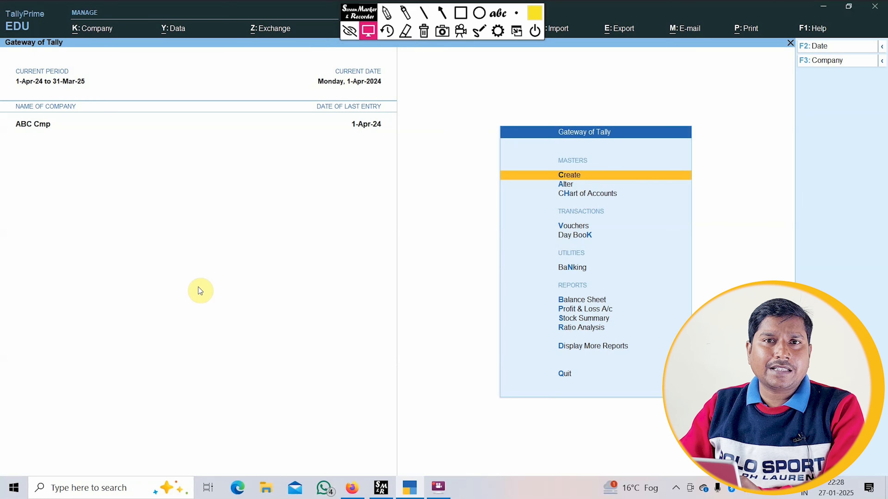
Create a ledger named "Factory Rent" under Indirect Expenses and save it
key(Return)
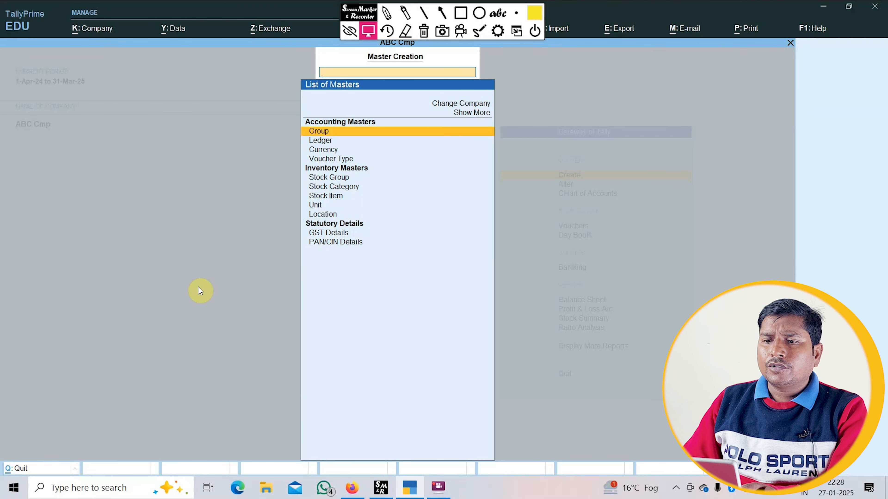
key(Down)
key(Return)
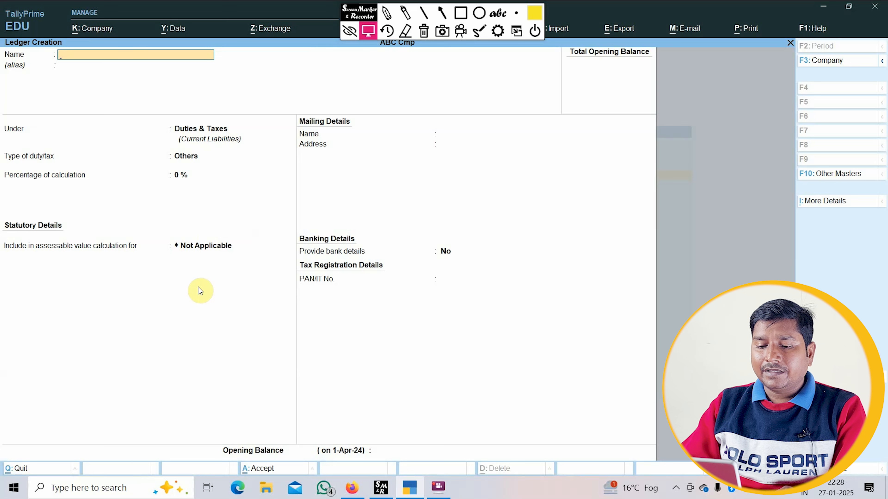
text(Factory Rent)
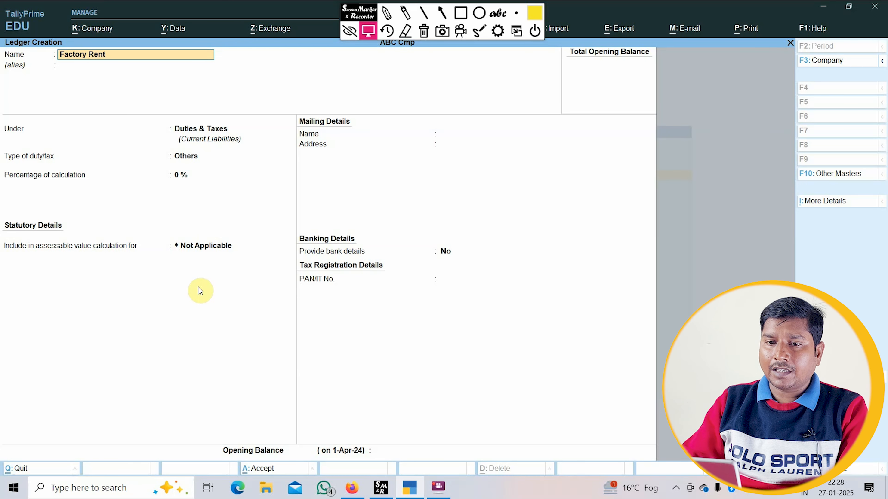
key(Return)
key(Return)
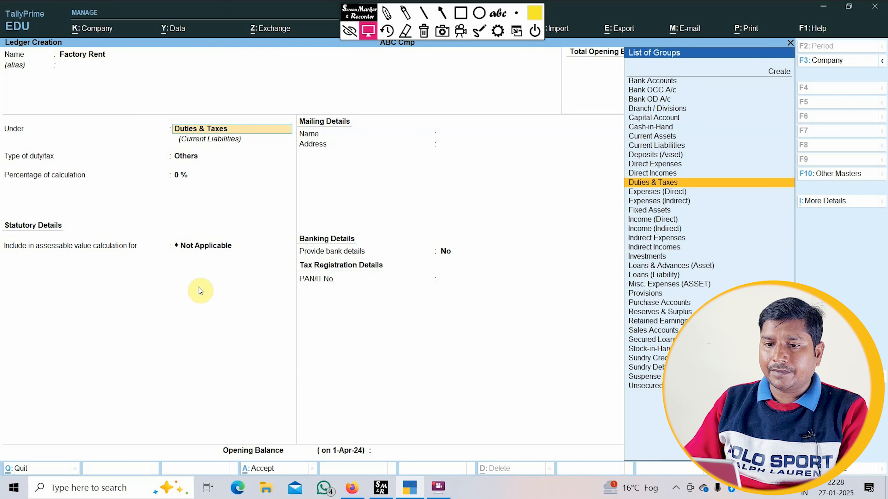
text(i)
key(Down)
key(Down)
key(Down)
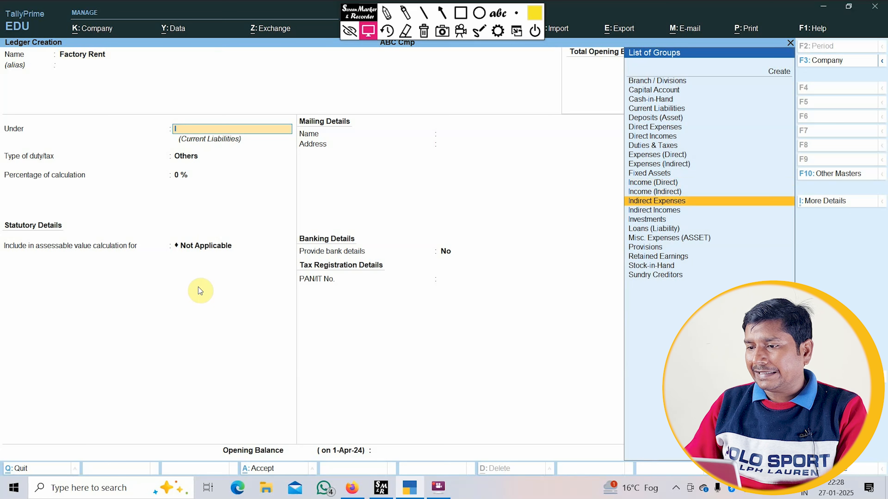
key(Return)
key(ctrl+a)
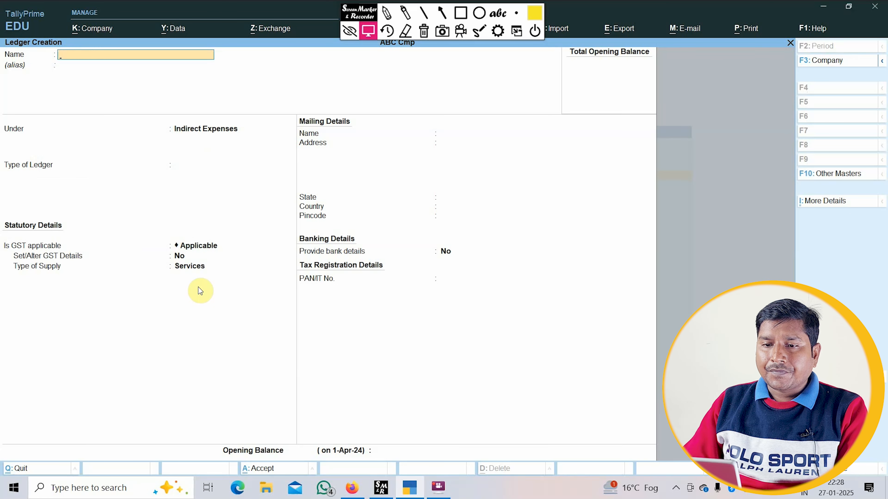
Create a ledger named "Salary" under Indirect Expenses and save it
text(Sa)
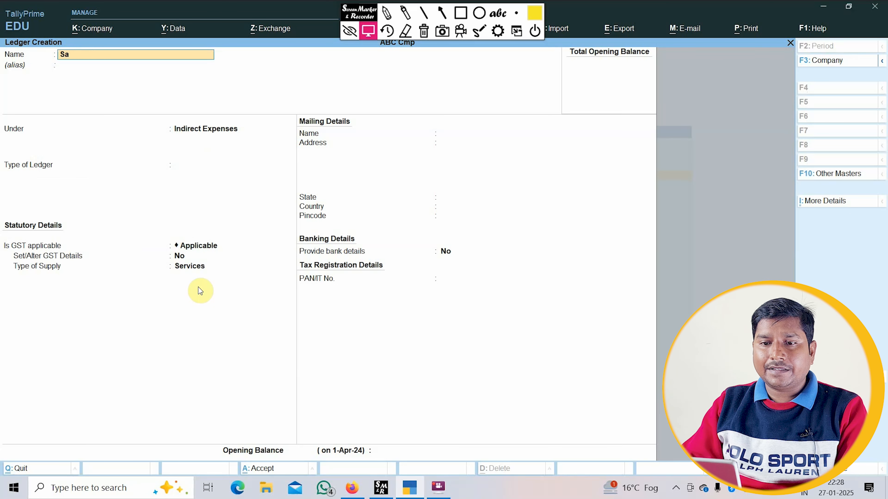
text(lary)
key(Return)
key(Return)
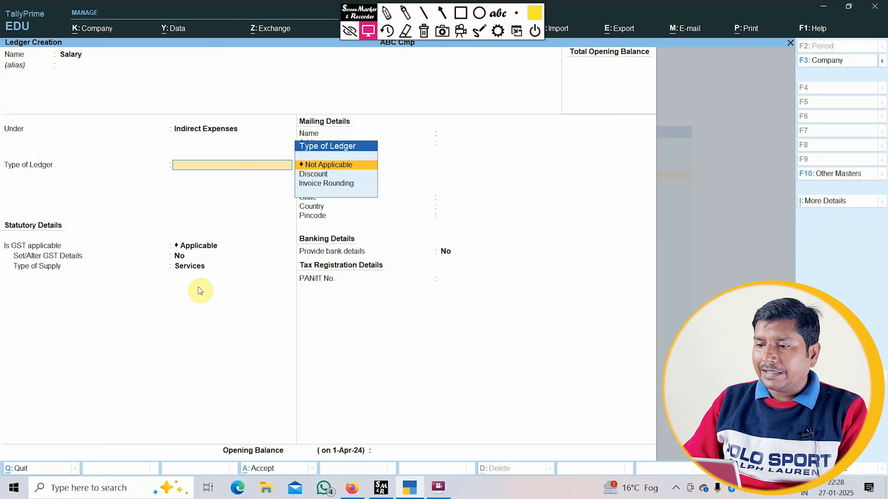
key(ctrl+a)
Create a ledger named "Ele Eill" under Indirect Expenses and save it
text(Ele)
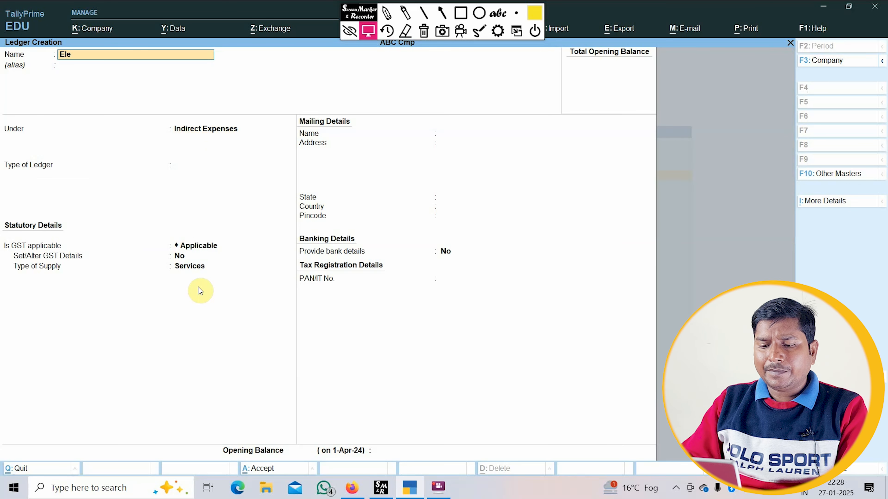
text( Bell)
key(Return)
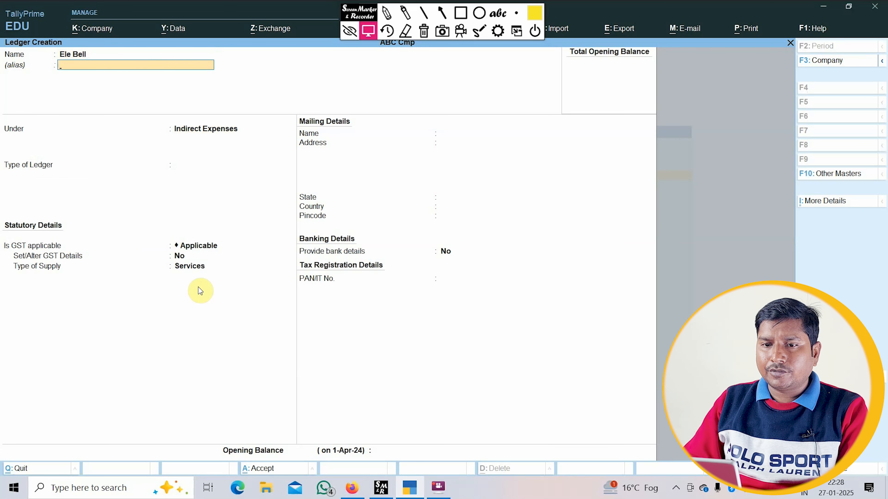
key(Return)
key(Return)
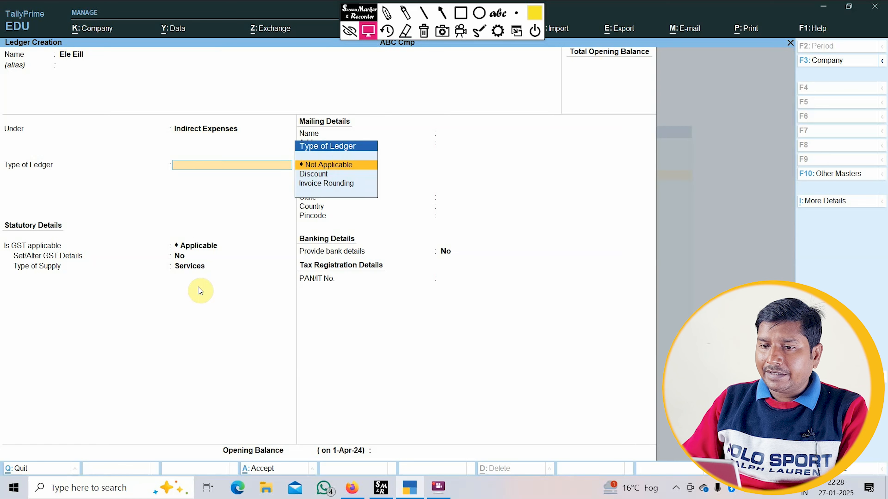
key(ctrl+a)
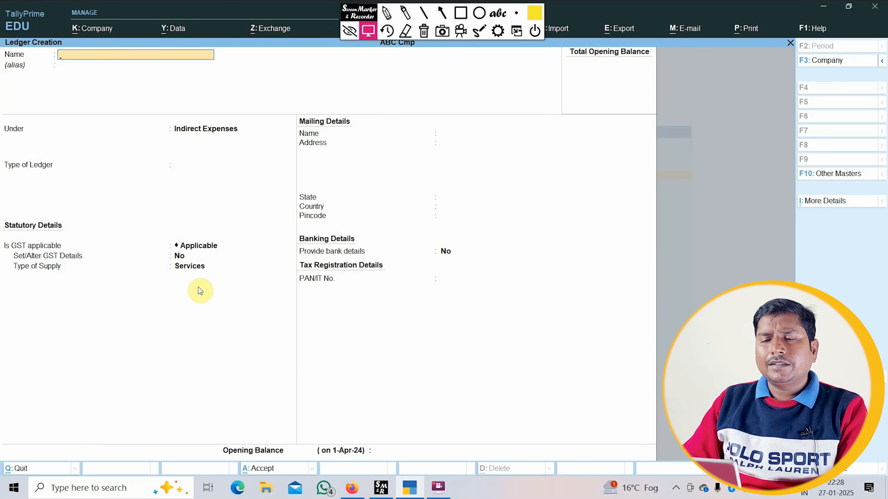
Create a ledger named "Other Exp" under Indirect Expenses, save it and leave ledger creation
text(Ot)
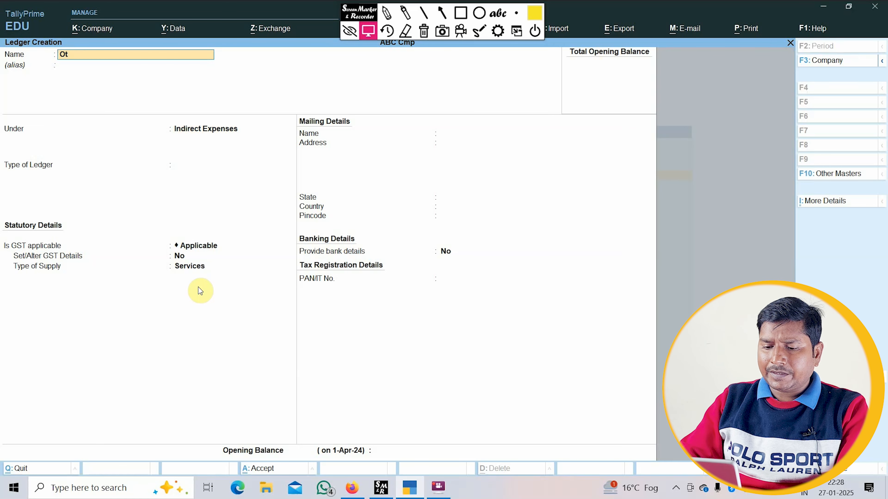
text(her Exp)
key(Return)
key(Return)
key(Return)
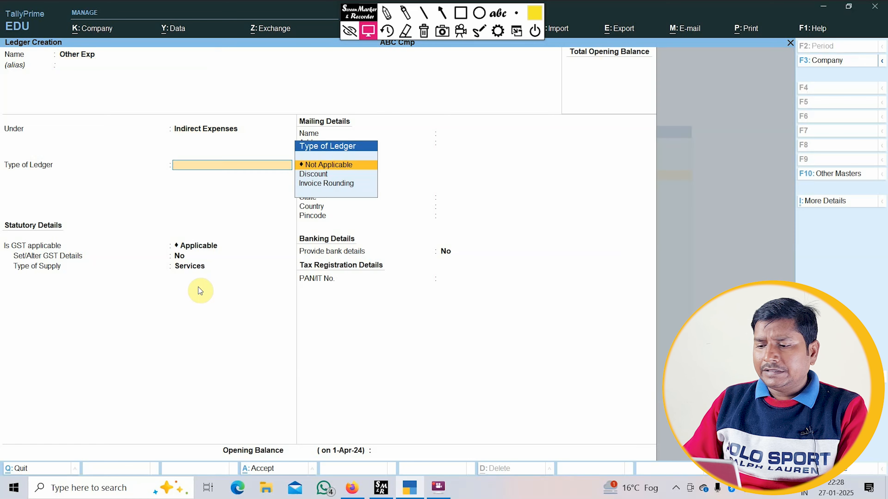
key(Return)
key(ctrl+a)
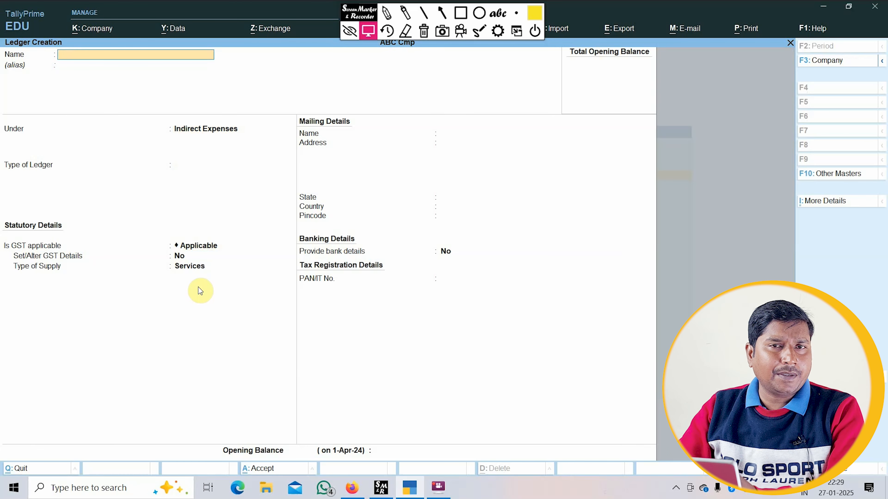
key(Escape)
key(Escape)
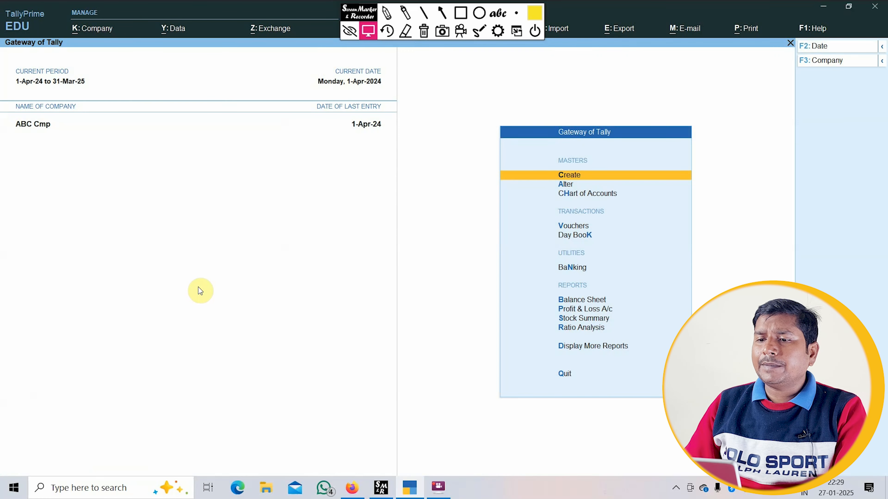
Start a new stock journal voucher using the "Soloar Light Manu." voucher type
key(Down)
key(Down)
key(Down)
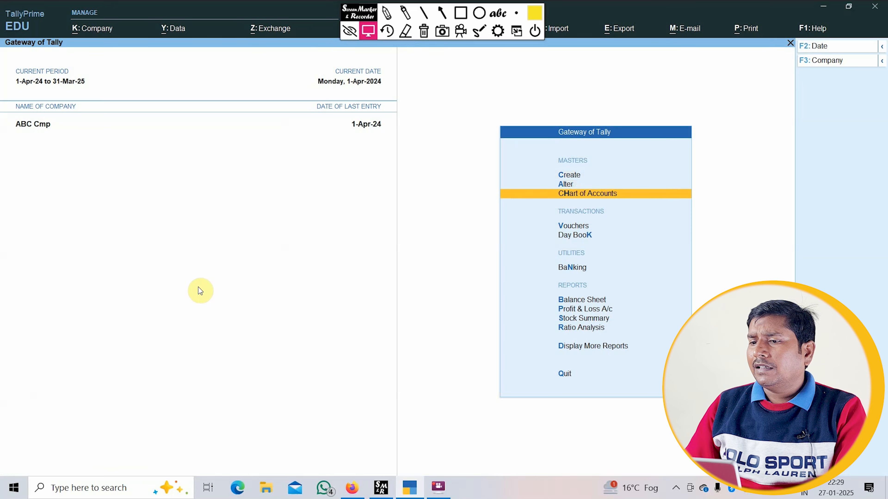
key(Return)
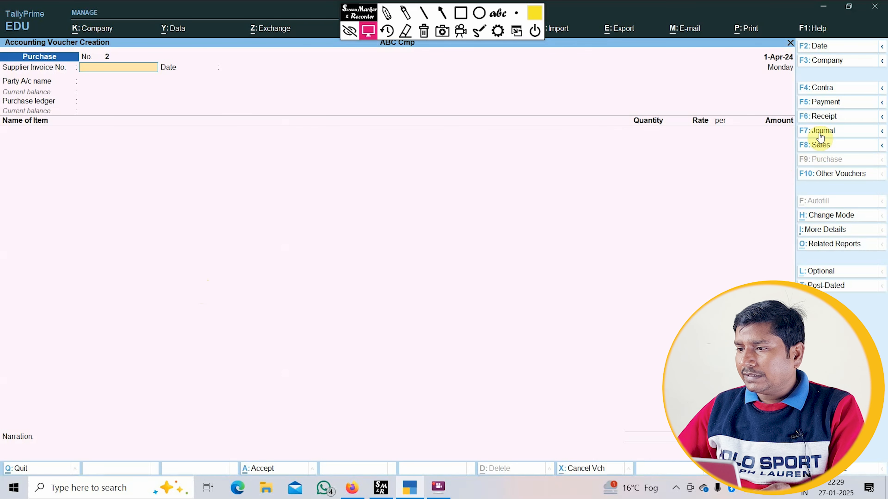
click(882, 132)
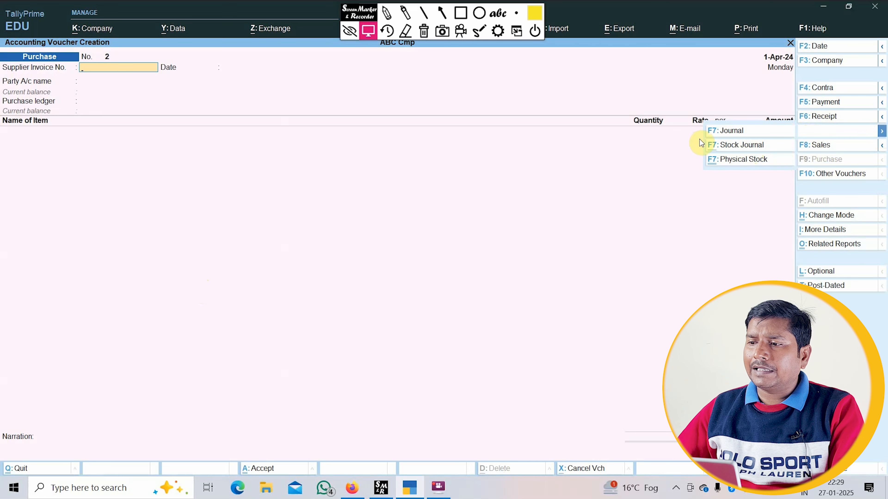
click(721, 147)
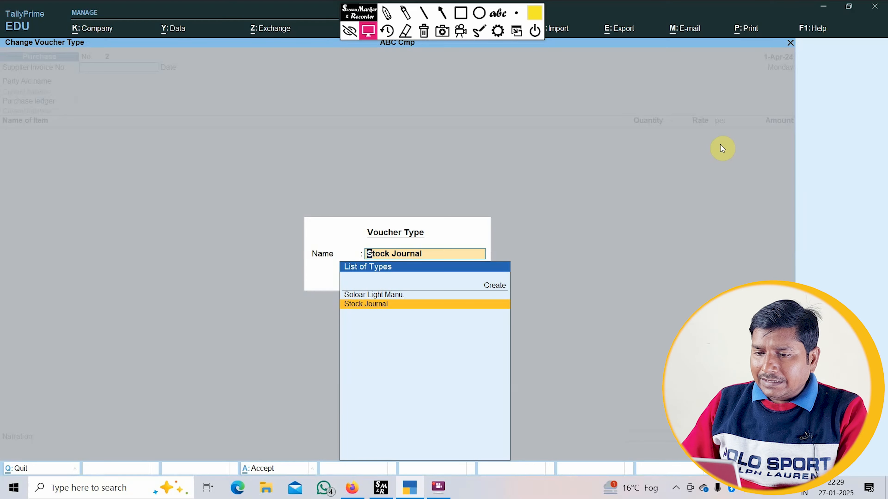
key(Up)
key(Return)
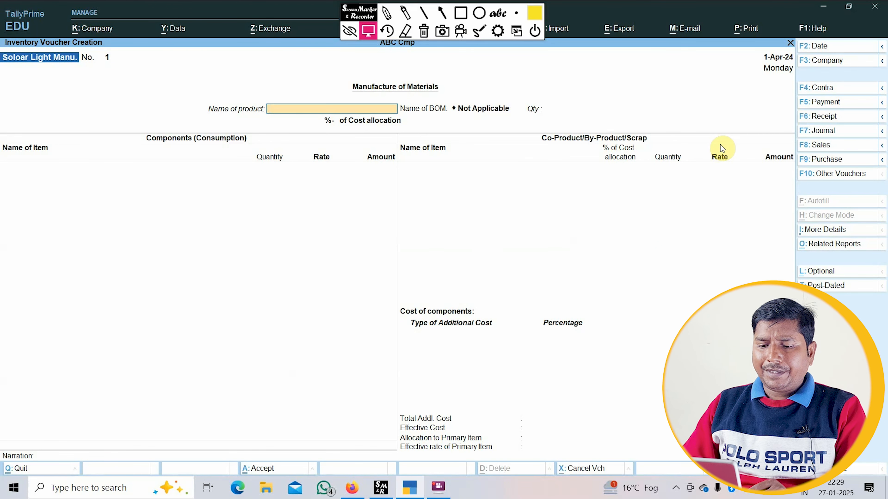
Set Sun Solar Light S13 as the product to manufacture, with the Solar Light BOM and a quantity of 1,000 Pc
key(Down)
key(Down)
key(Down)
key(Down)
key(Down)
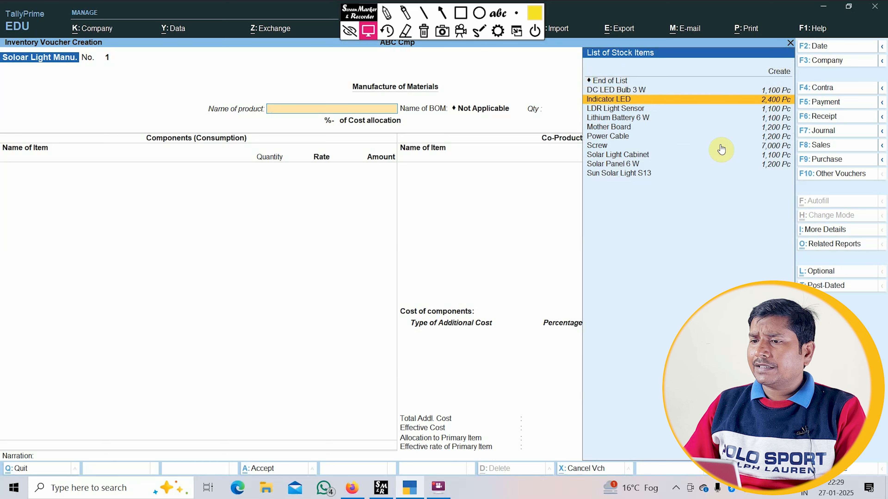
key(Down)
key(Down)
key(Down)
key(Down)
key(Down)
key(Down)
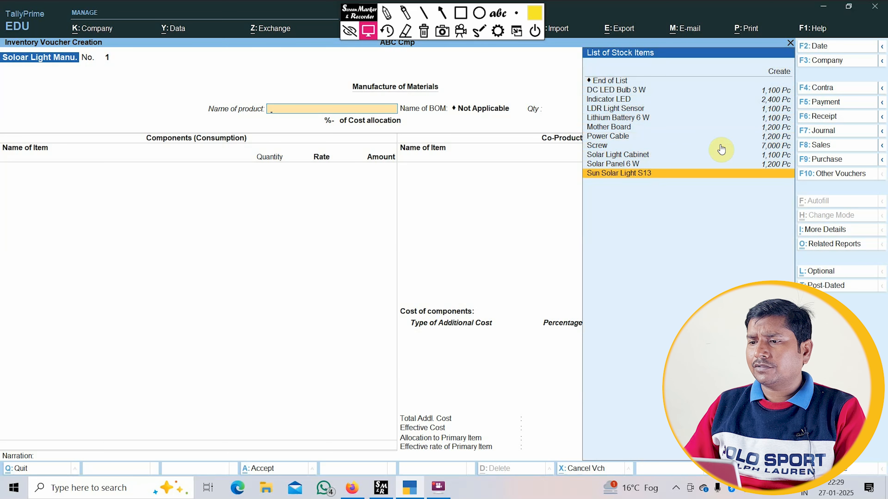
key(Return)
text(1)
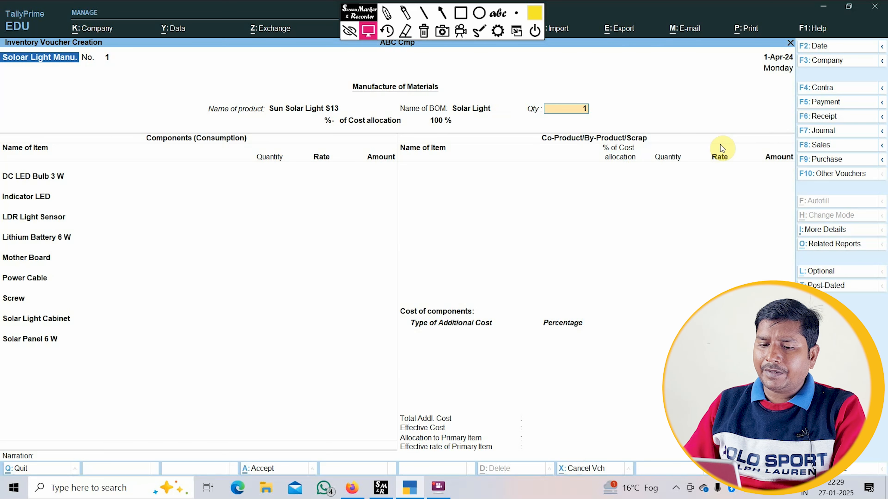
text(,00000)
key(Return)
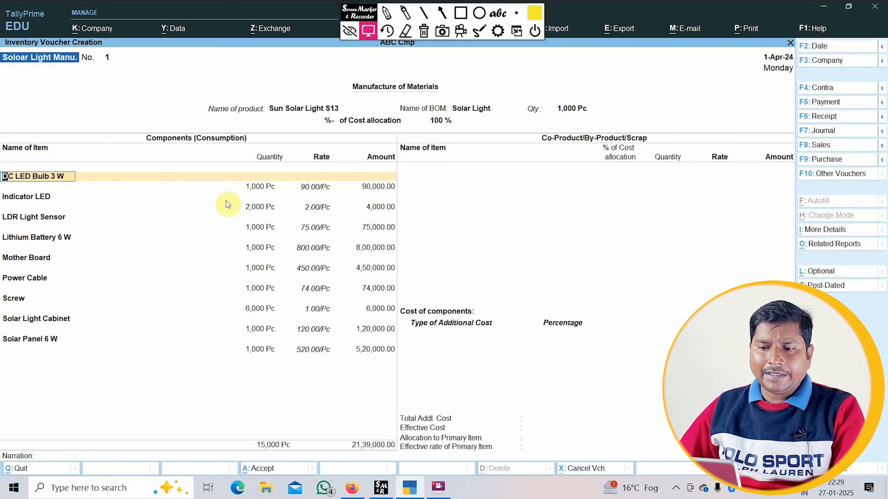
Accept all BOM component lines with their filled-in quantities and rates, and leave the co-product/by-product/scrap list without items
key(Return)
key(Return)
key(Return)
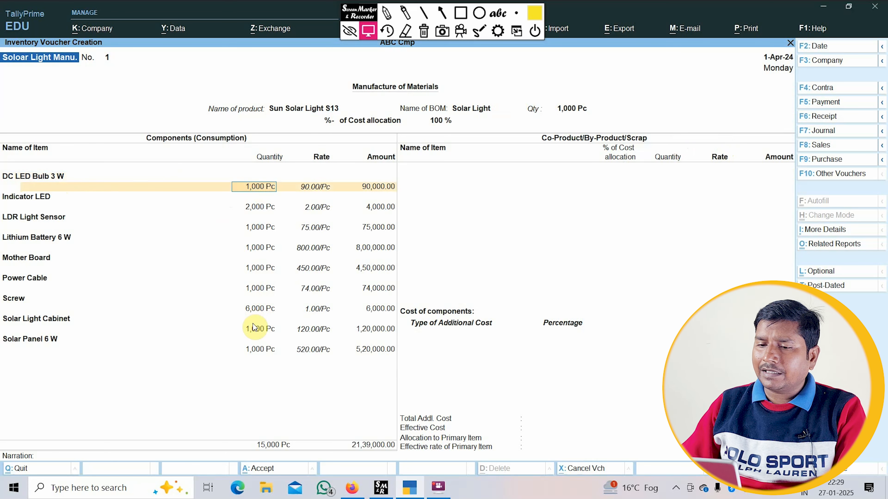
key(Return)
key(Return)
key(Return)
key(Return)
key(Return)
key(Return)
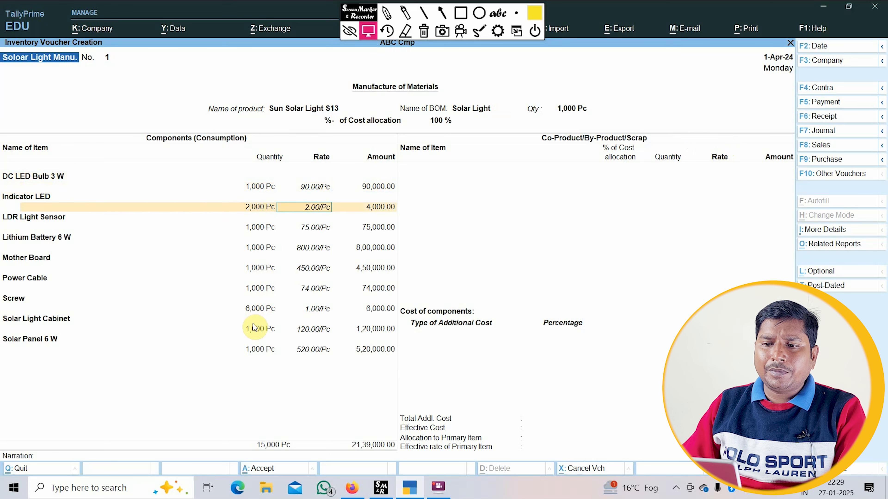
key(Return)
key(Return)
key(Return)
key(Return)
key(Return)
key(Return)
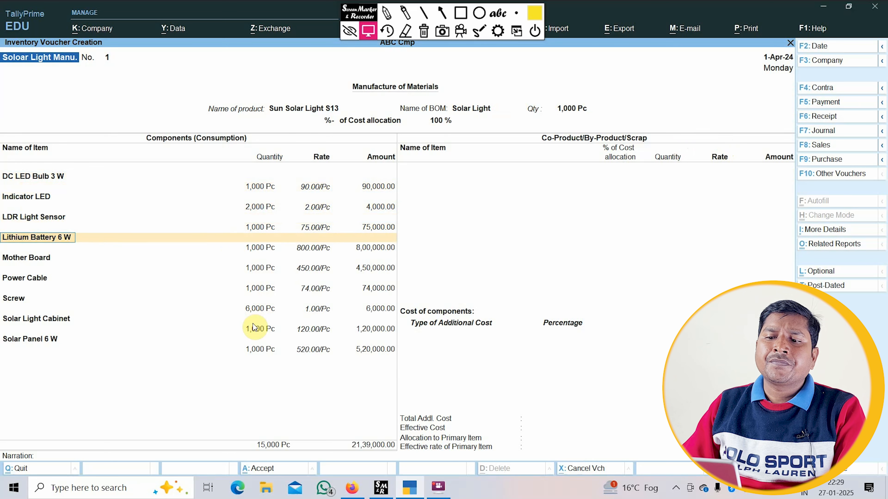
key(Return)
key(Return)
key(Return)
key(Return)
key(Return)
key(Return)
key(Return)
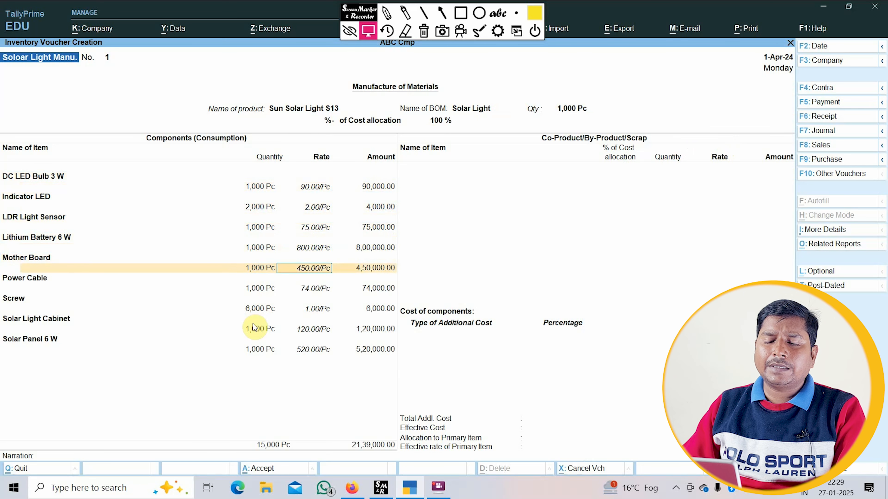
key(Return)
key(Return)
key(Return)
key(Return)
key(Return)
key(Return)
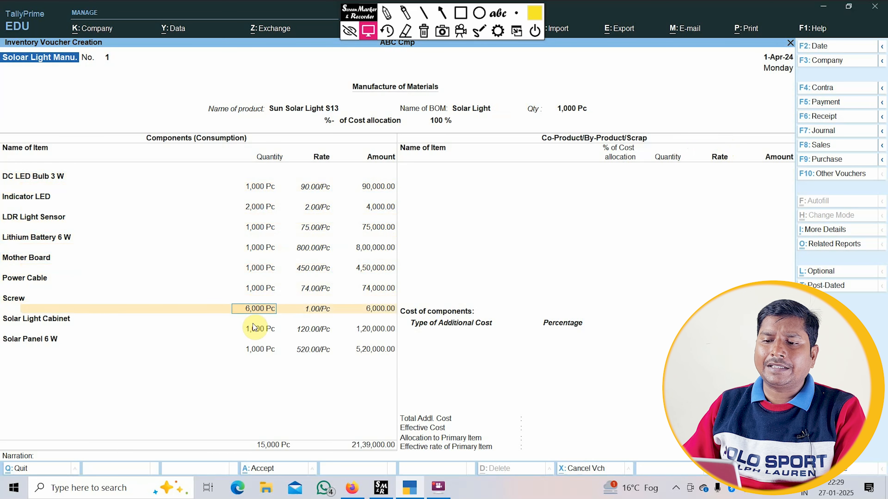
key(Return)
key(Return)
key(Return)
key(Return)
key(Return)
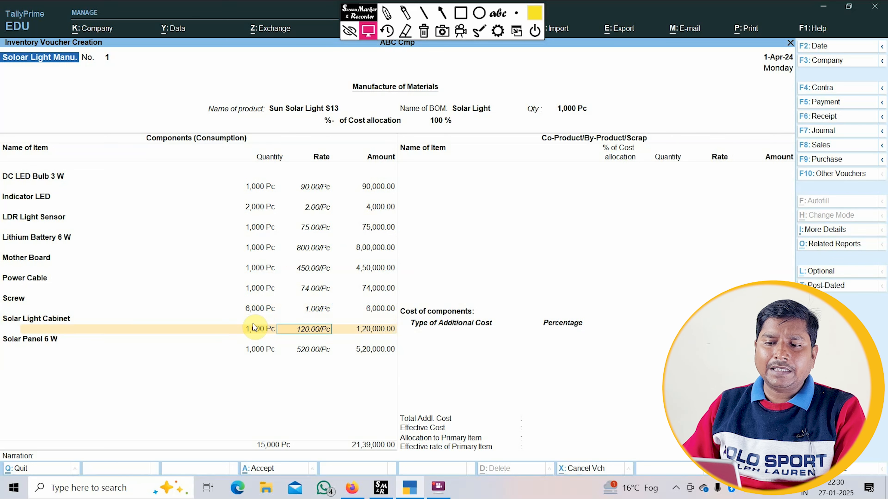
key(Return)
key(Return)
key(Return)
key(Return)
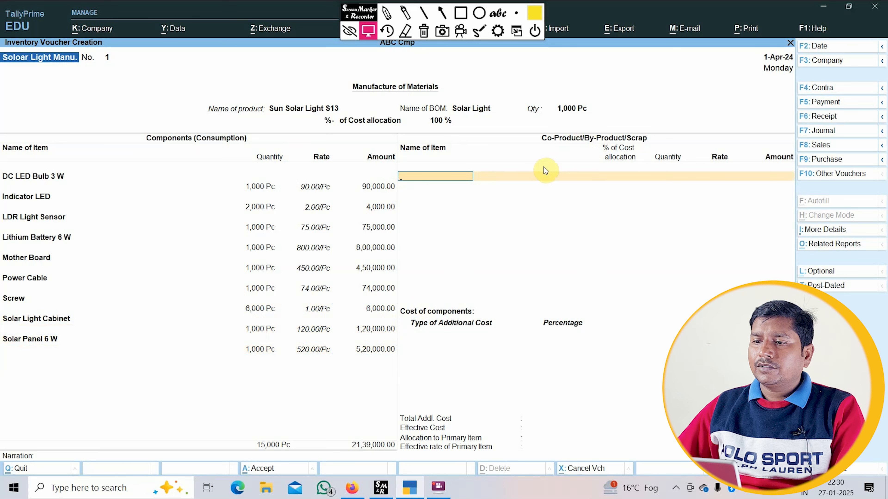
key(Return)
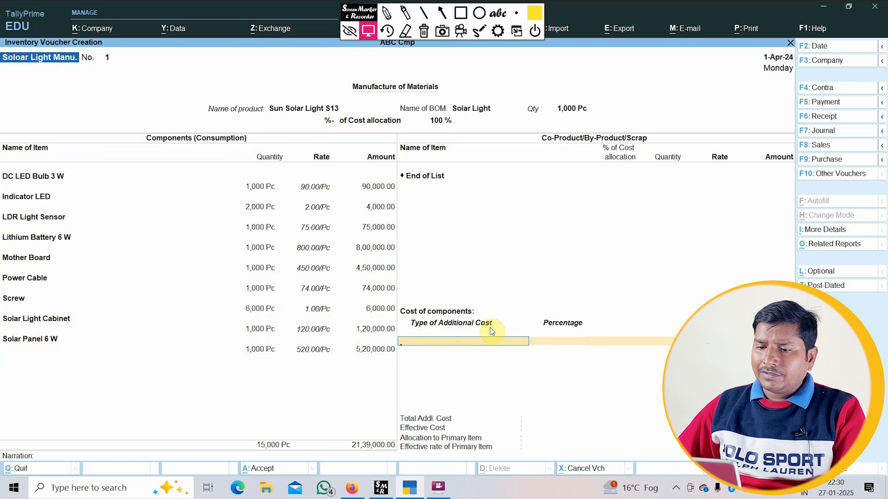
Add Factory Rent to the manufacturing voucher as an additional cost of 12,000
key(Down)
key(Down)
key(Down)
key(Down)
key(Down)
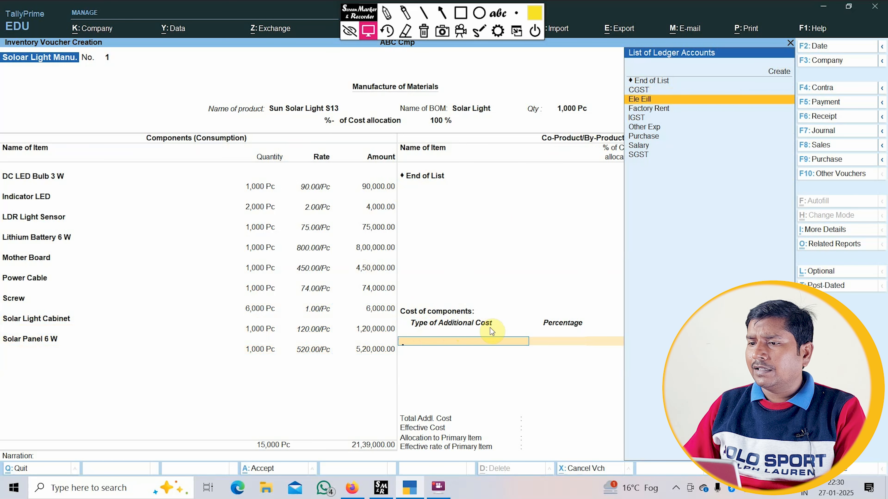
key(Down)
key(Return)
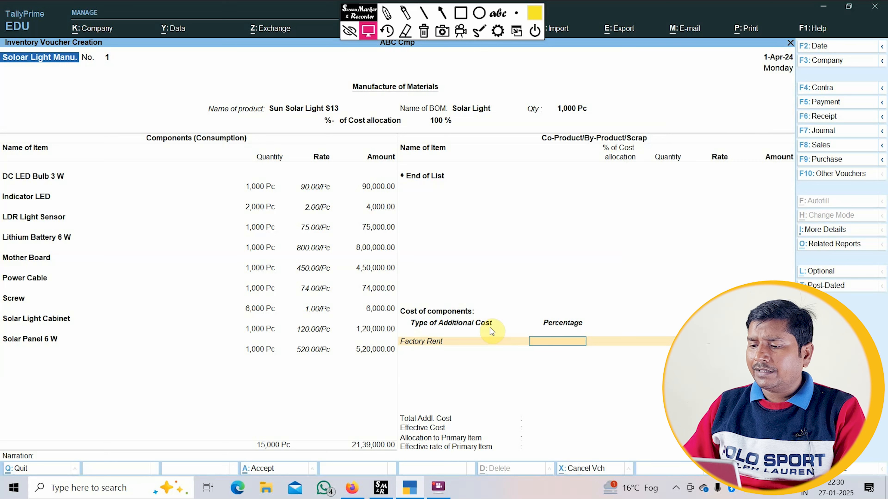
key(Return)
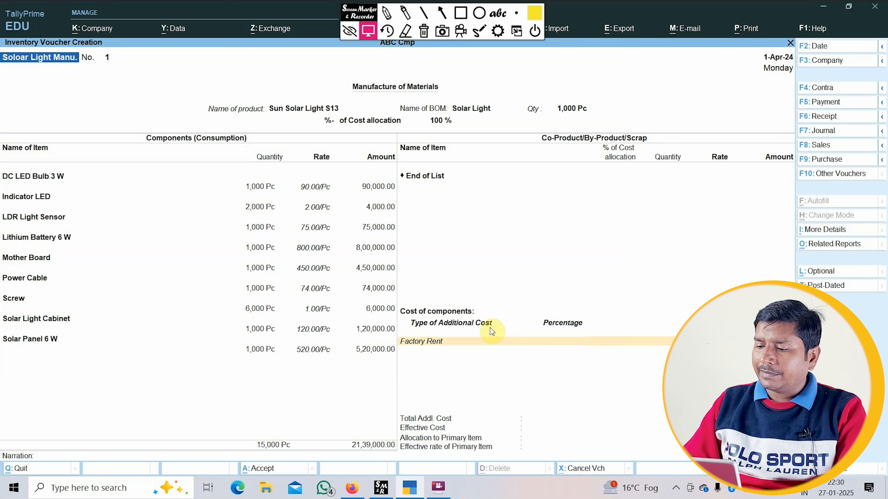
key(Return)
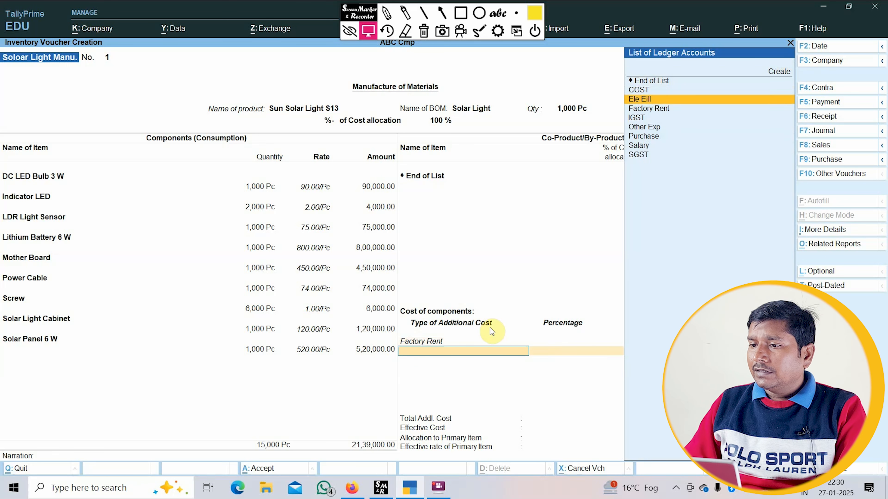
Add Salary as an additional cost of 50,000 below Factory Rent
key(Down)
key(Down)
key(Down)
key(Down)
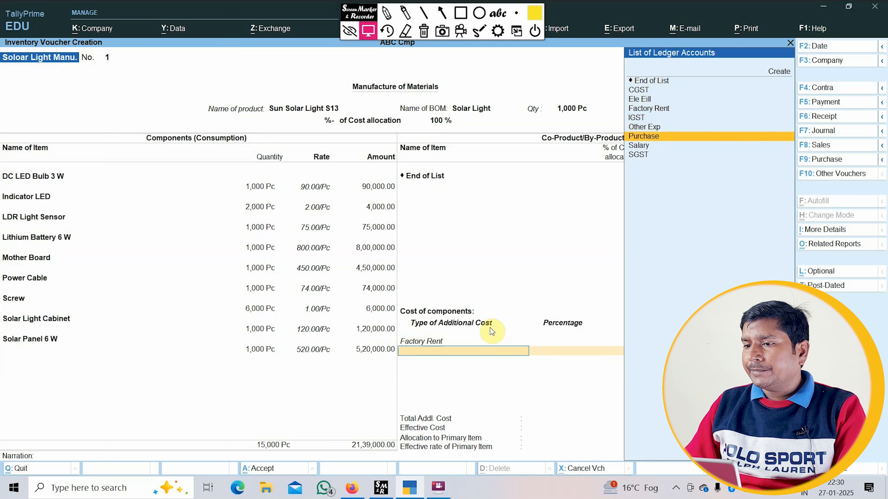
key(Down)
key(Return)
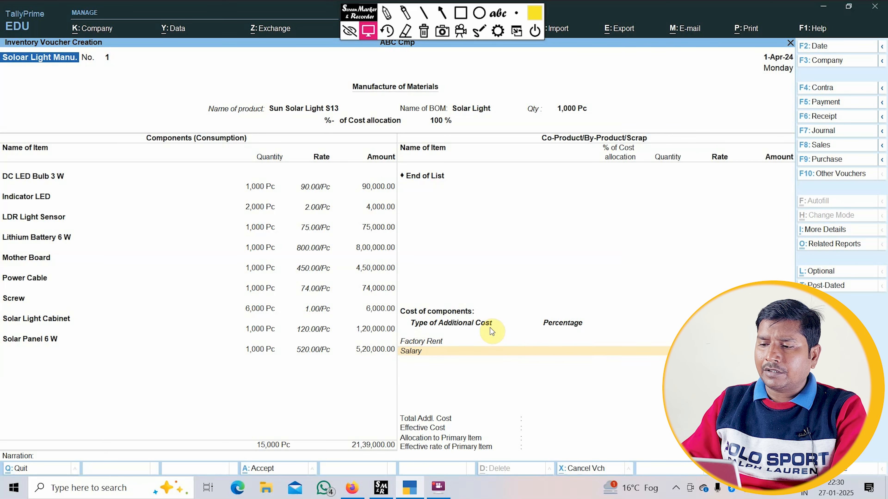
key(Return)
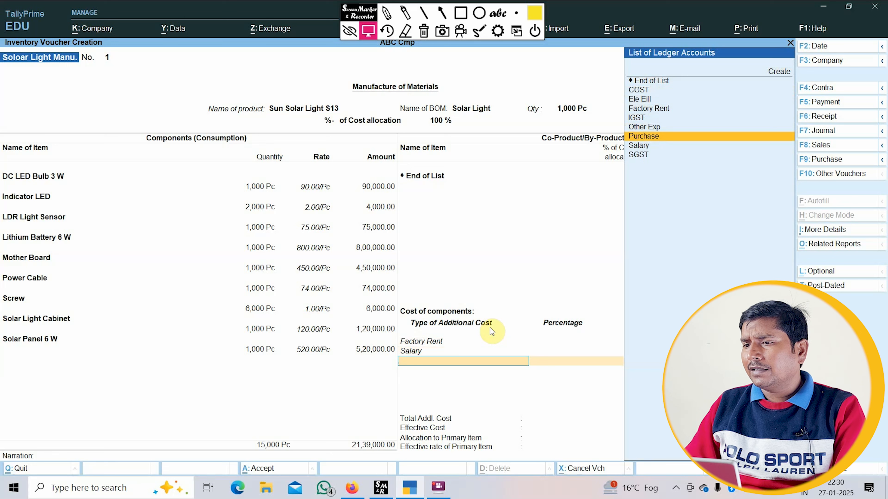
Add the Ele Eill ledger as an additional cost of 4,500 below Salary
key(Up)
key(Up)
key(Up)
key(Up)
key(Up)
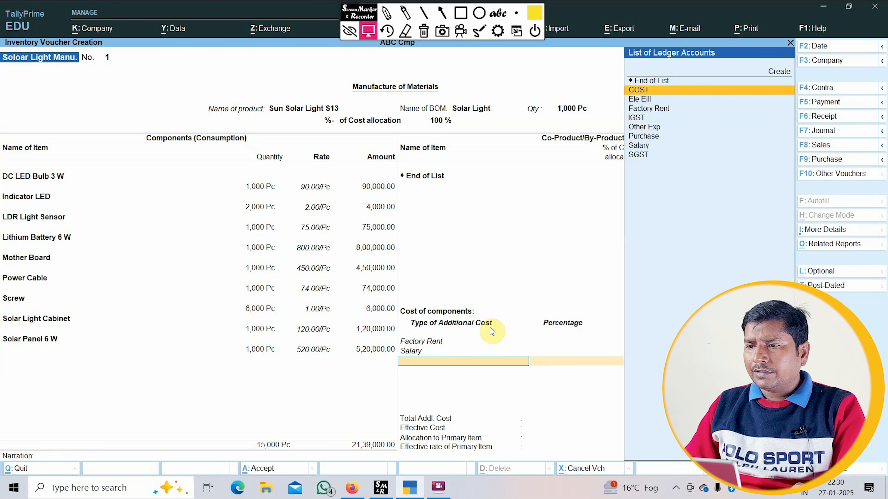
key(Down)
key(Return)
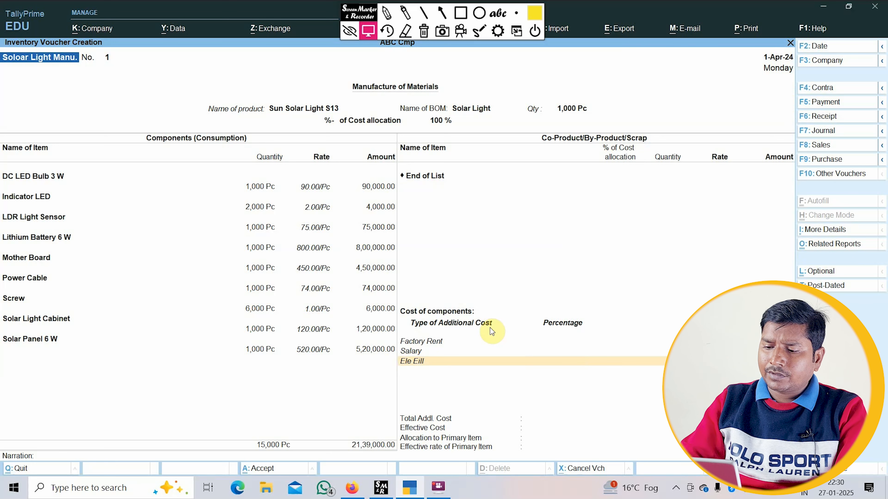
key(Return)
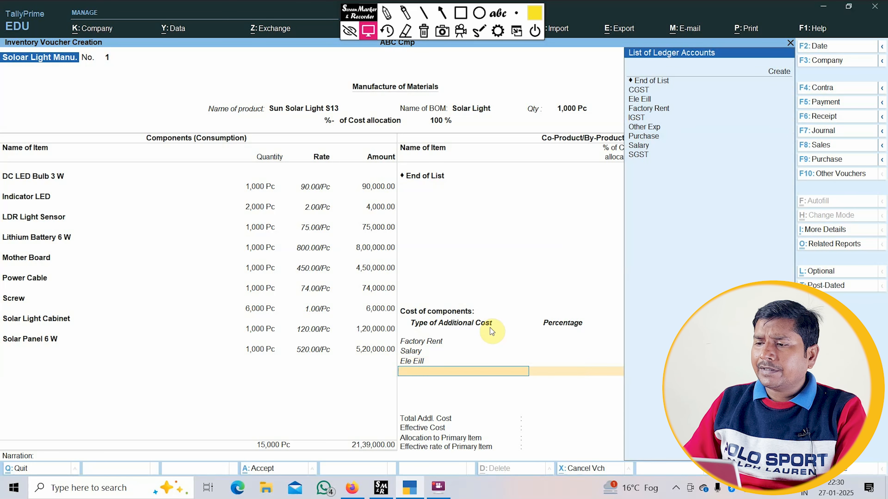
Add Other Exp as an additional cost of 12,000, then save the manufacturing voucher and leave voucher creation
key(Down)
key(Down)
key(Down)
key(Down)
key(Down)
key(Down)
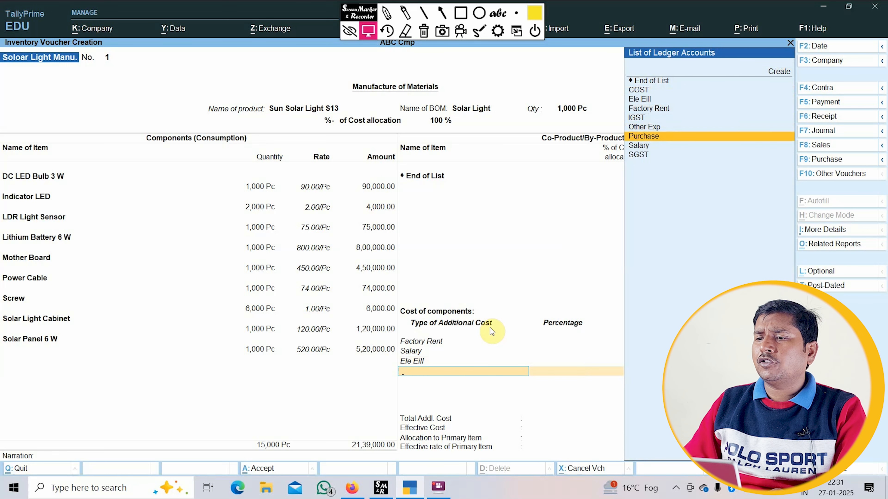
key(Return)
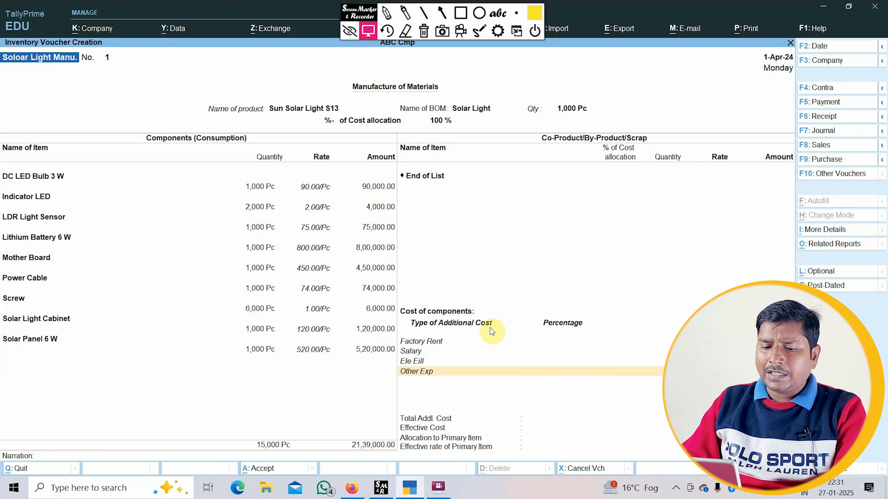
key(Return)
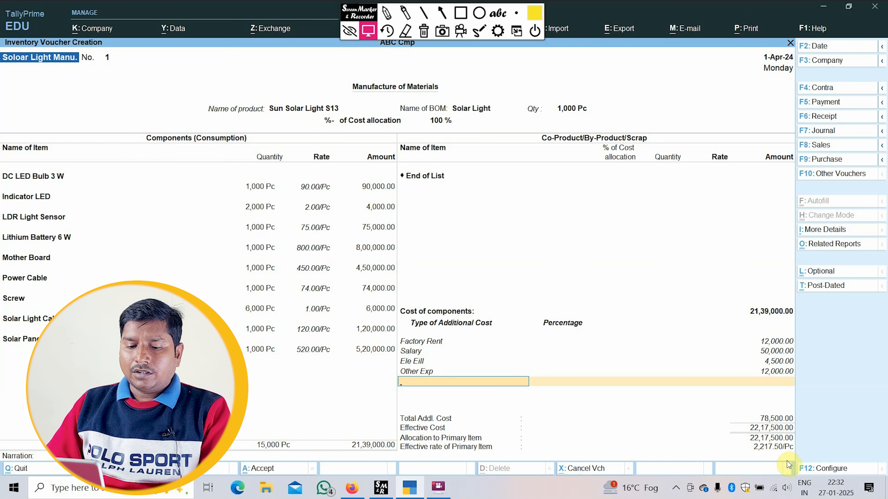
key(ctrl+a)
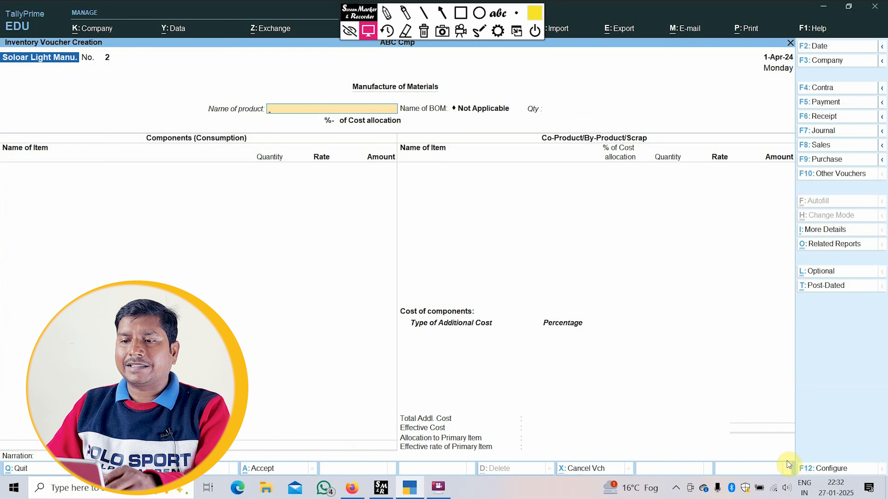
key(Escape)
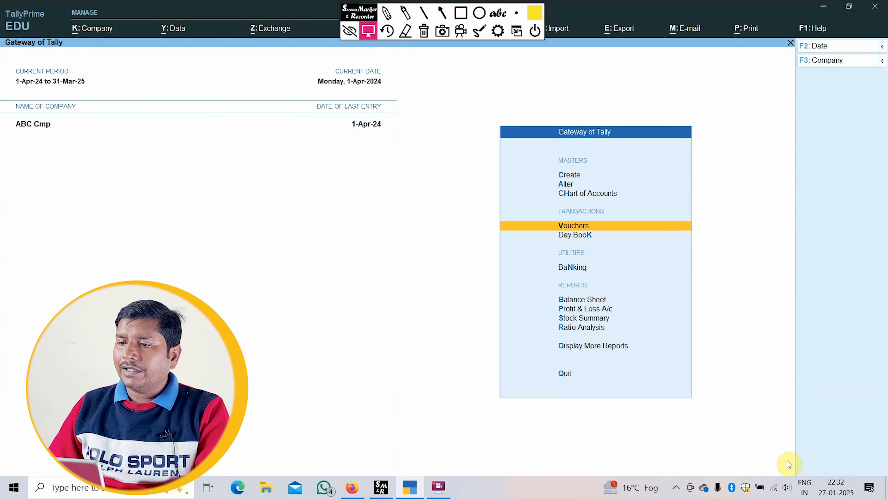
Start a new sales voucher with Cash as the party account and Sale as the sales ledger
key(Return)
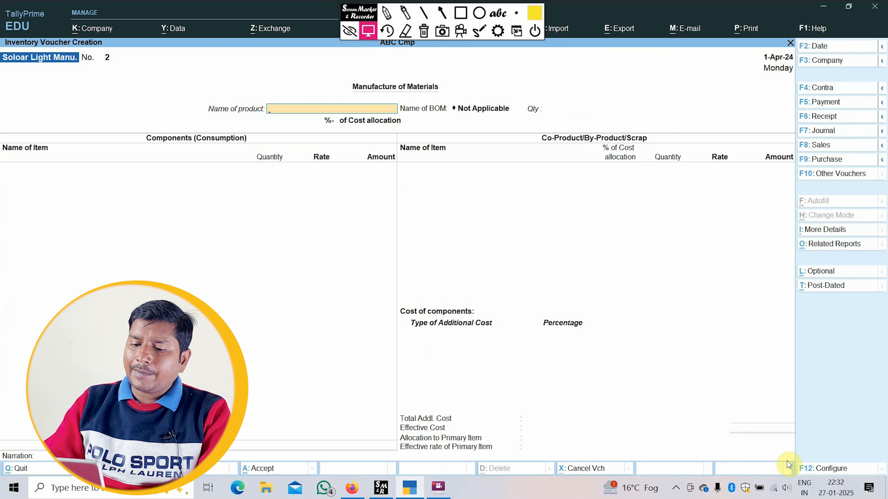
key(F8)
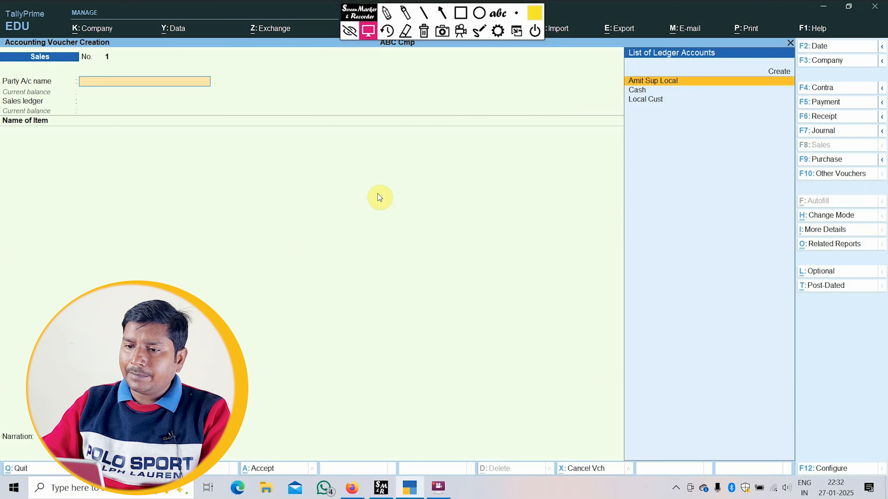
key(Down)
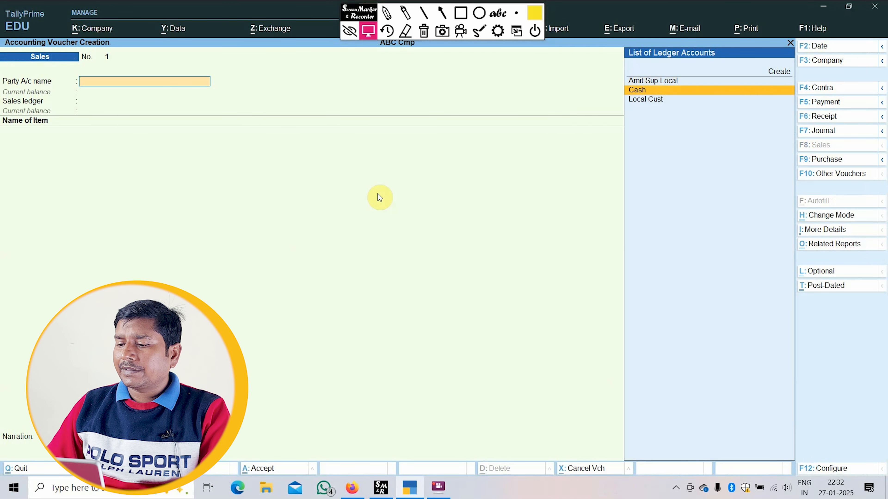
key(Return)
key(Return)
key(Return)
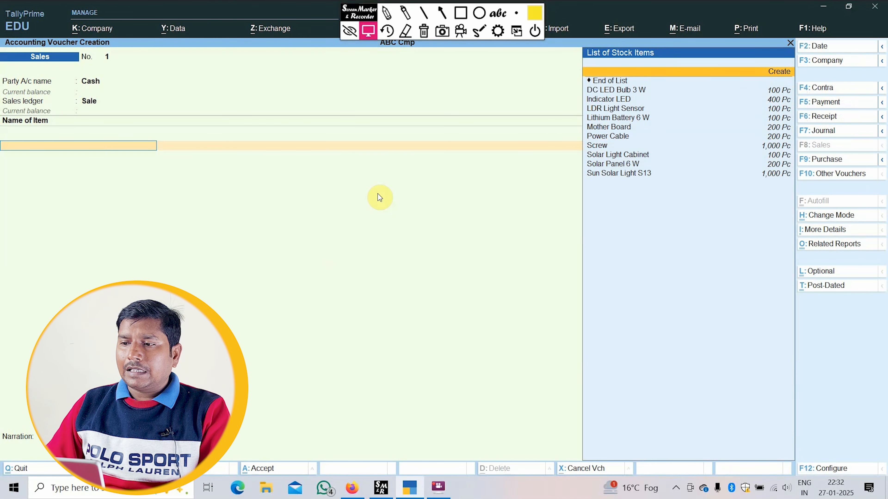
Enter Sun Solar Light S13 as the sold item, with a quantity of 10 Pc at a rate of 4,000 per Pc
key(Down)
key(Down)
key(Down)
key(Down)
key(Down)
key(Down)
key(Down)
key(Down)
key(Down)
key(Down)
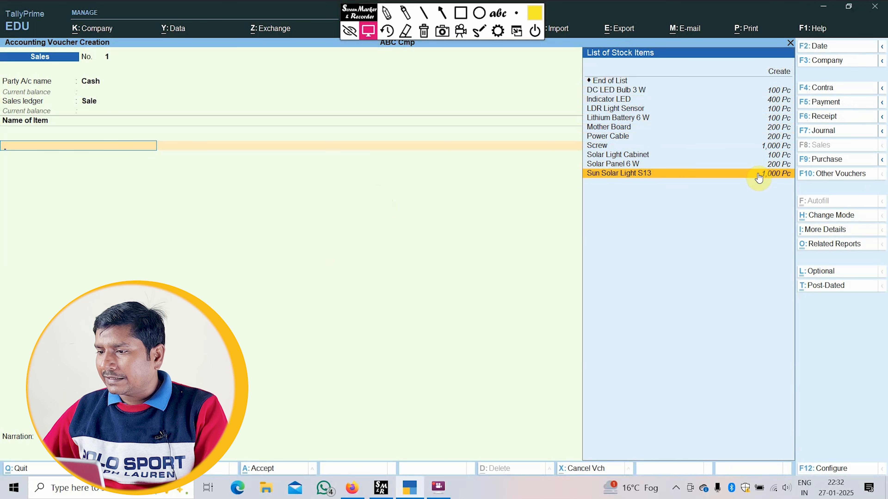
key(Return)
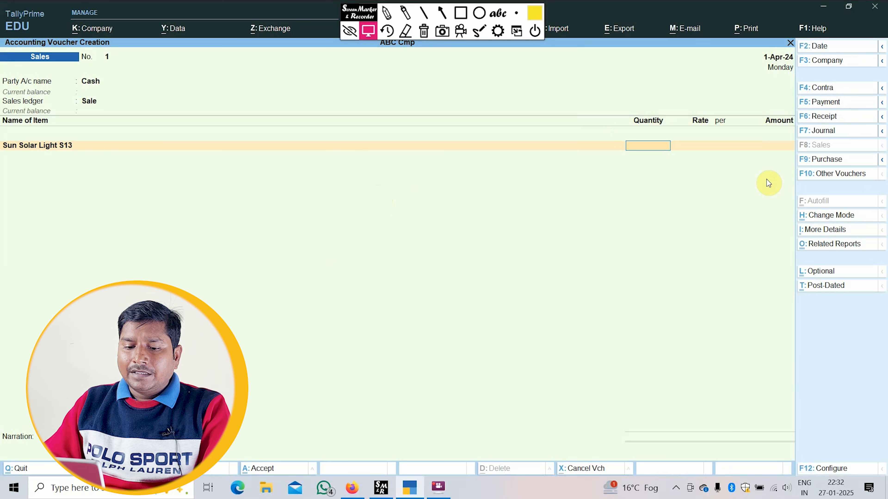
text(10)
key(Return)
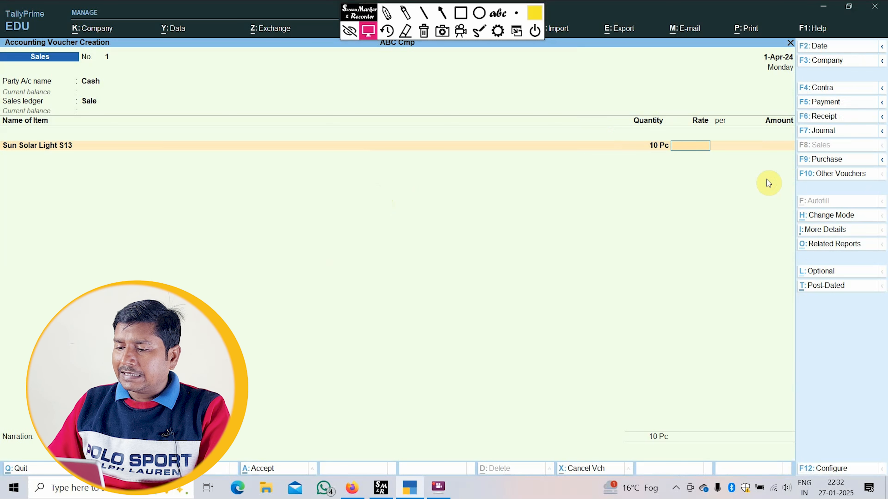
key(BackSpace)
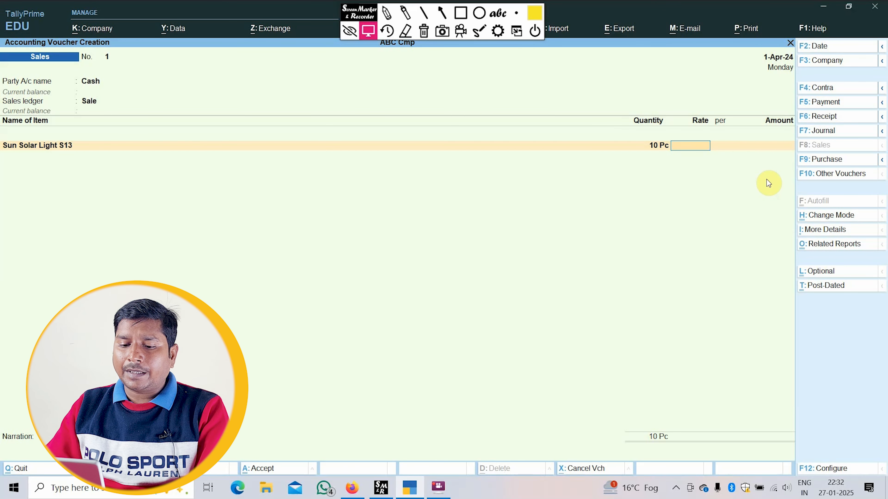
text(4000)
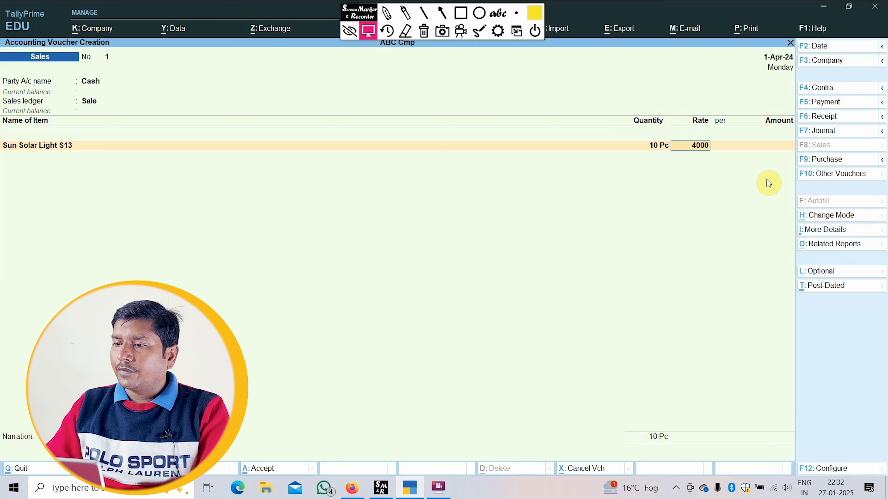
key(Return)
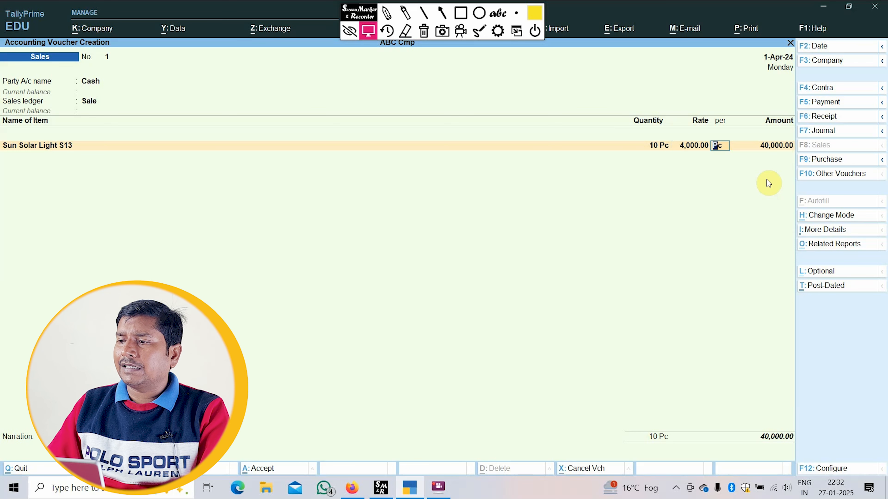
key(Return)
key(Return)
key(Return)
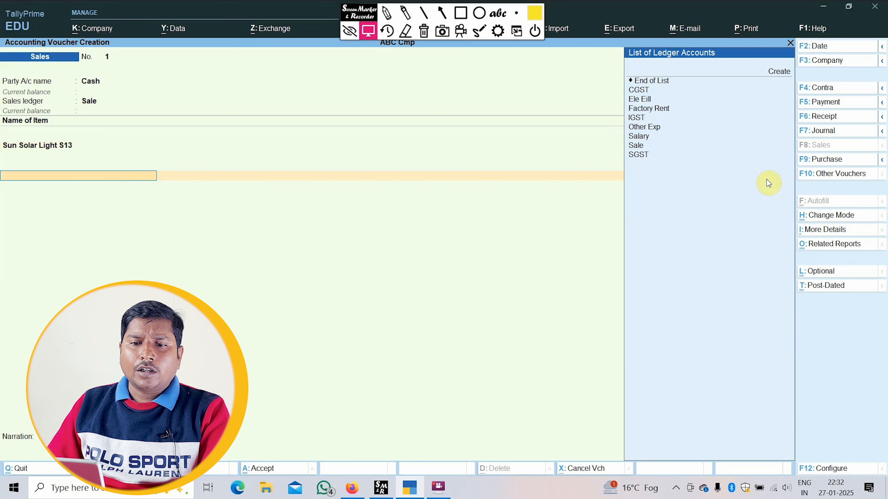
Add the CGST ledger to the sales voucher below the item line
key(Down)
key(Down)
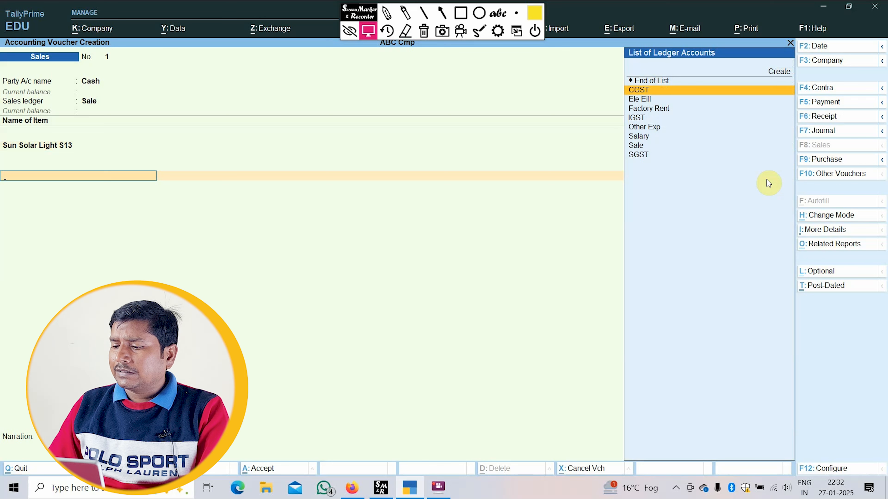
key(Return)
key(Return)
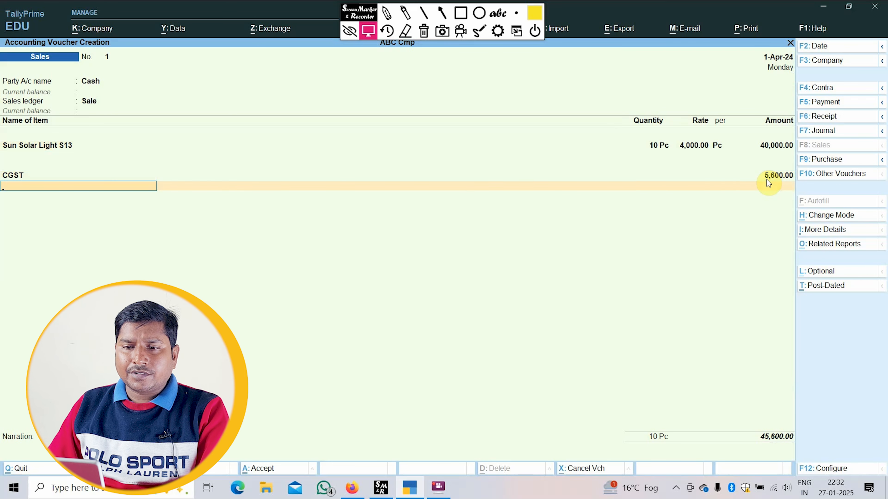
key(Return)
key(BackSpace)
key(Return)
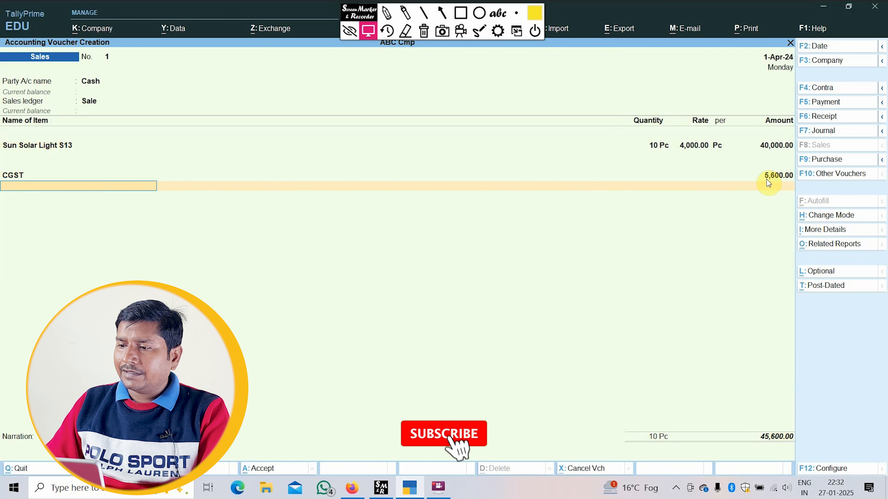
Add the SGST ledger to the sales voucher below CGST
key(Down)
key(Down)
key(Down)
key(Down)
key(Down)
key(Down)
key(Down)
key(Down)
key(Down)
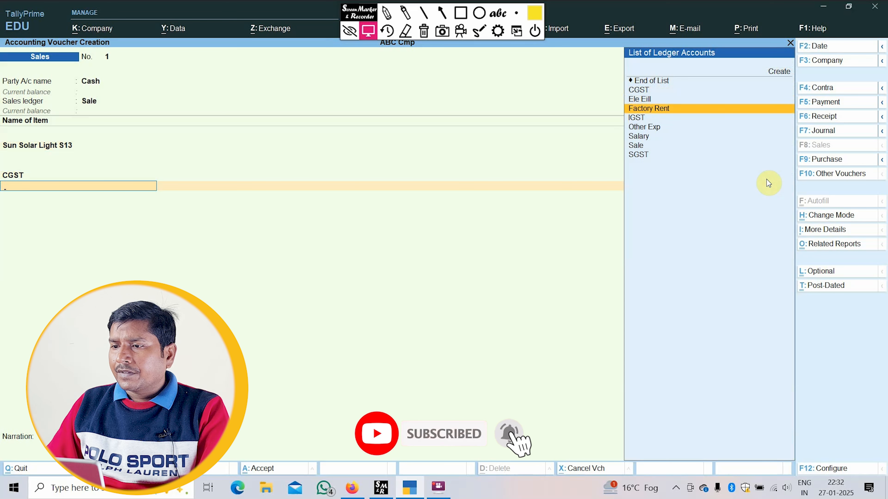
key(Return)
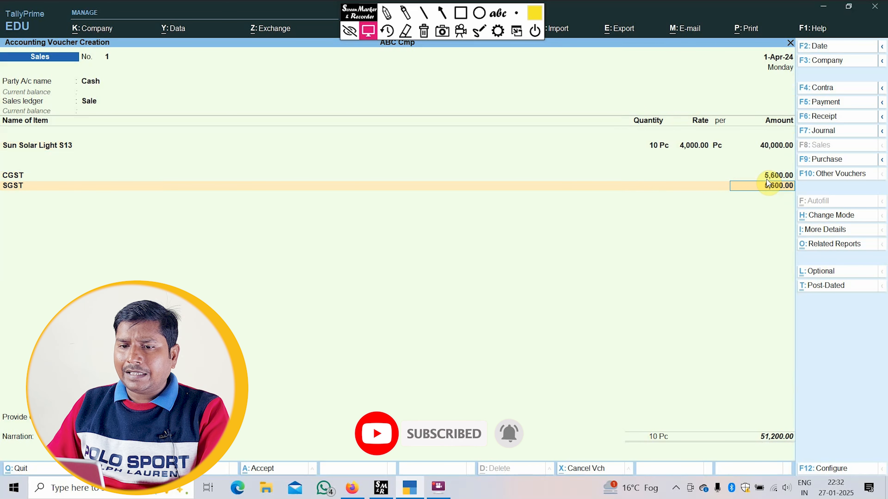